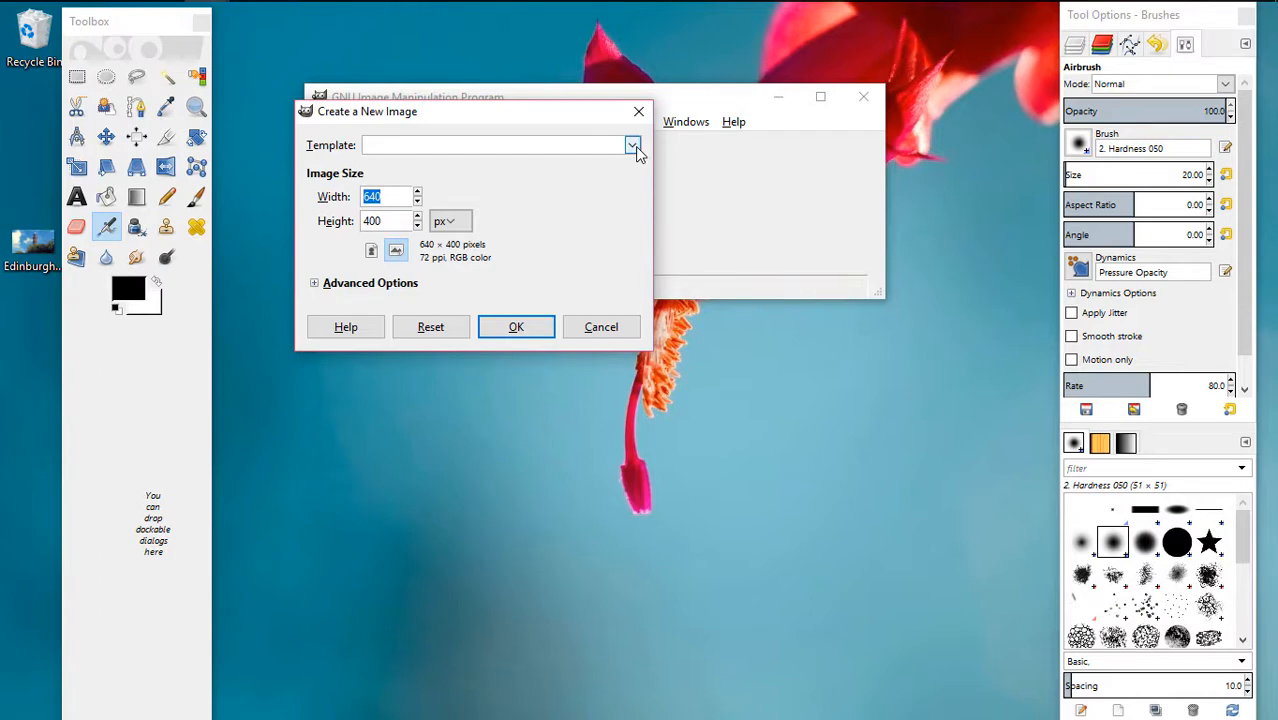
Create a new blank image from the 1600x1200 template.
click(633, 147)
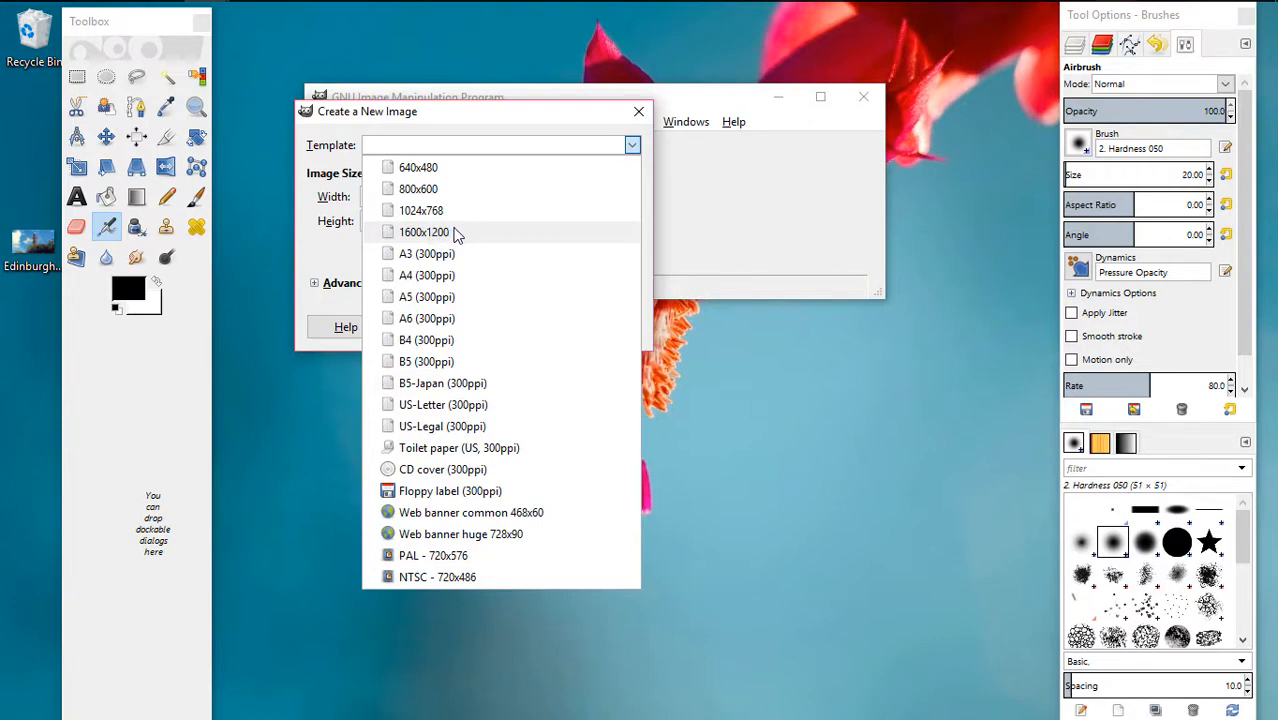
click(465, 234)
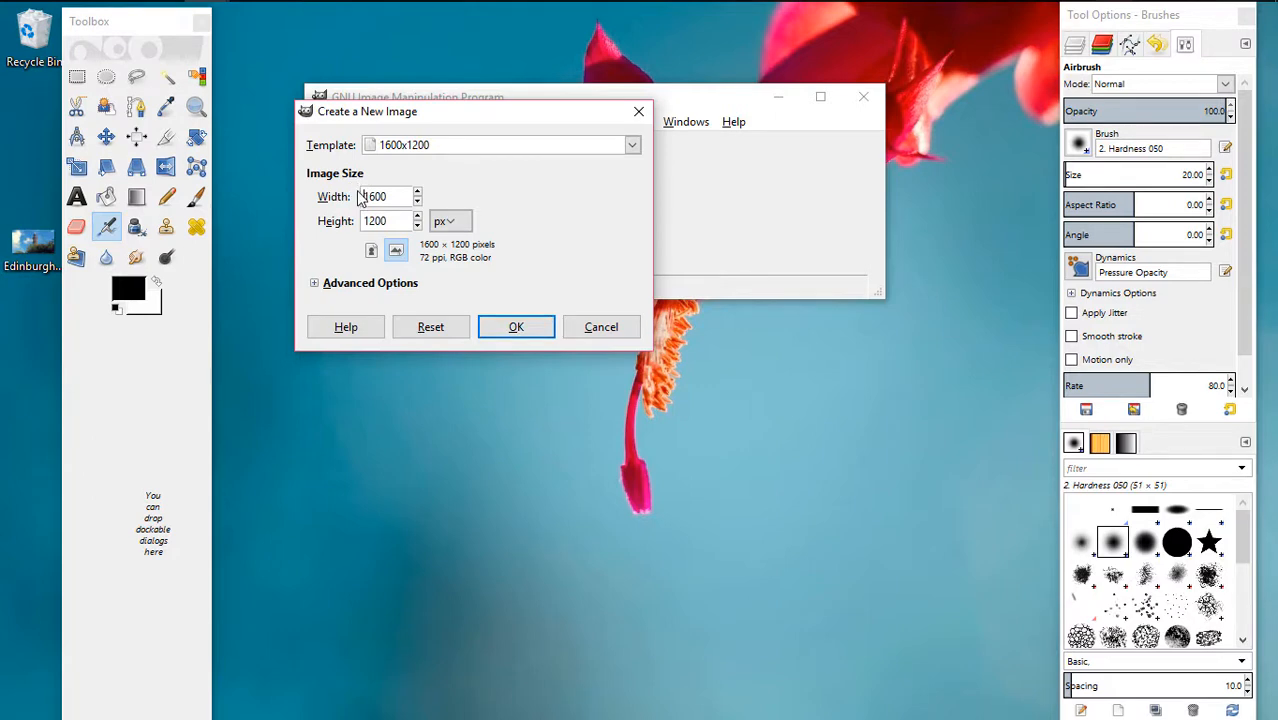
click(513, 324)
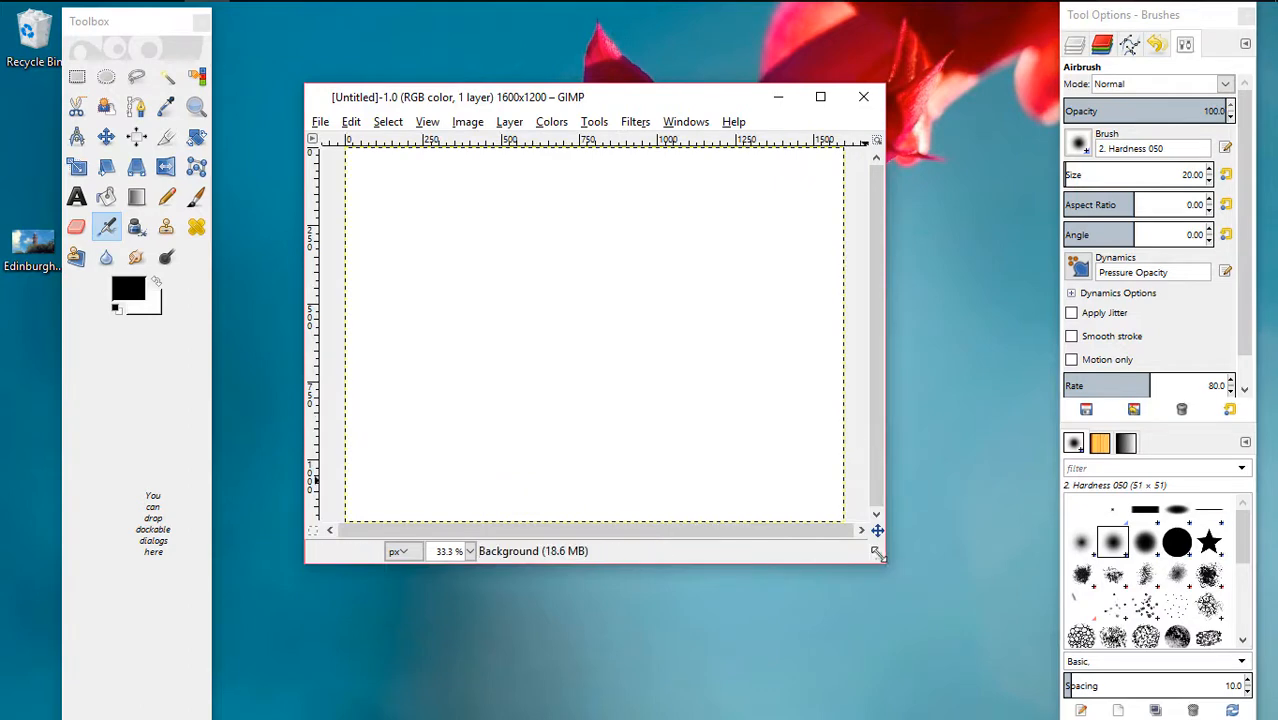
Enlarge the image window and reposition it and the Toolbox so that both are fully accessible.
drag(884, 563, 1010, 639)
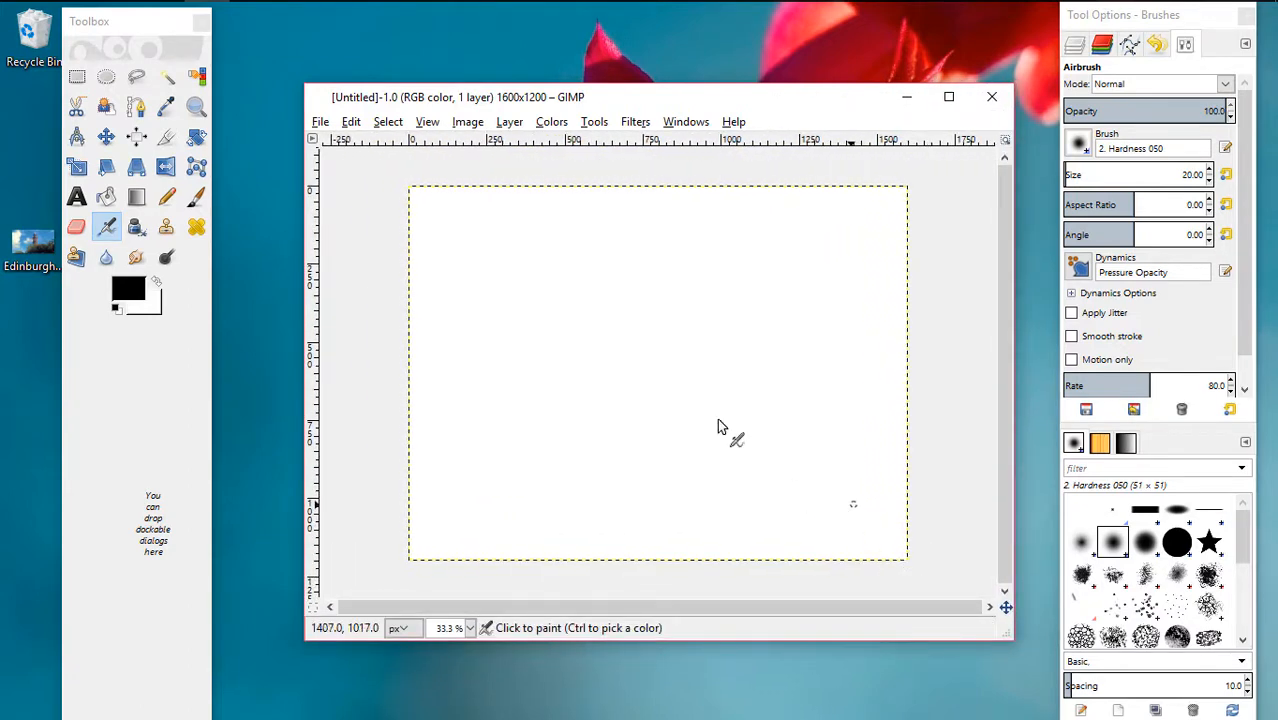
drag(617, 98, 560, 78)
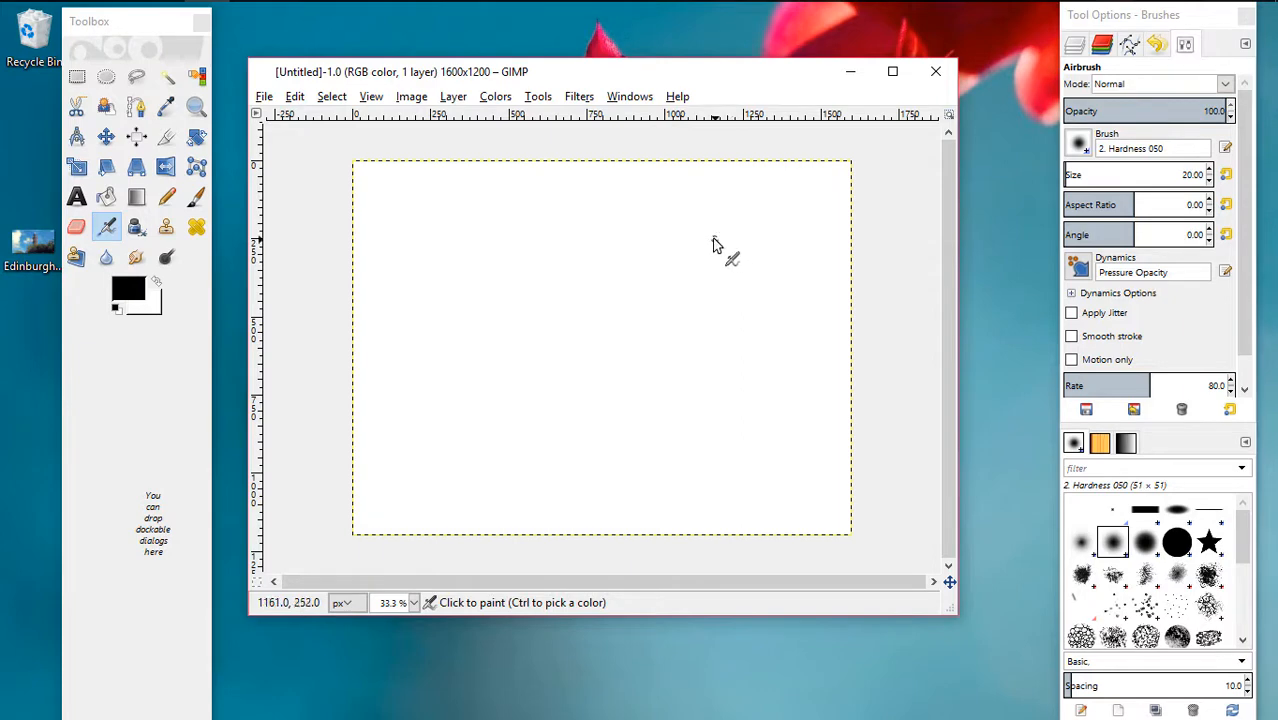
click(136, 29)
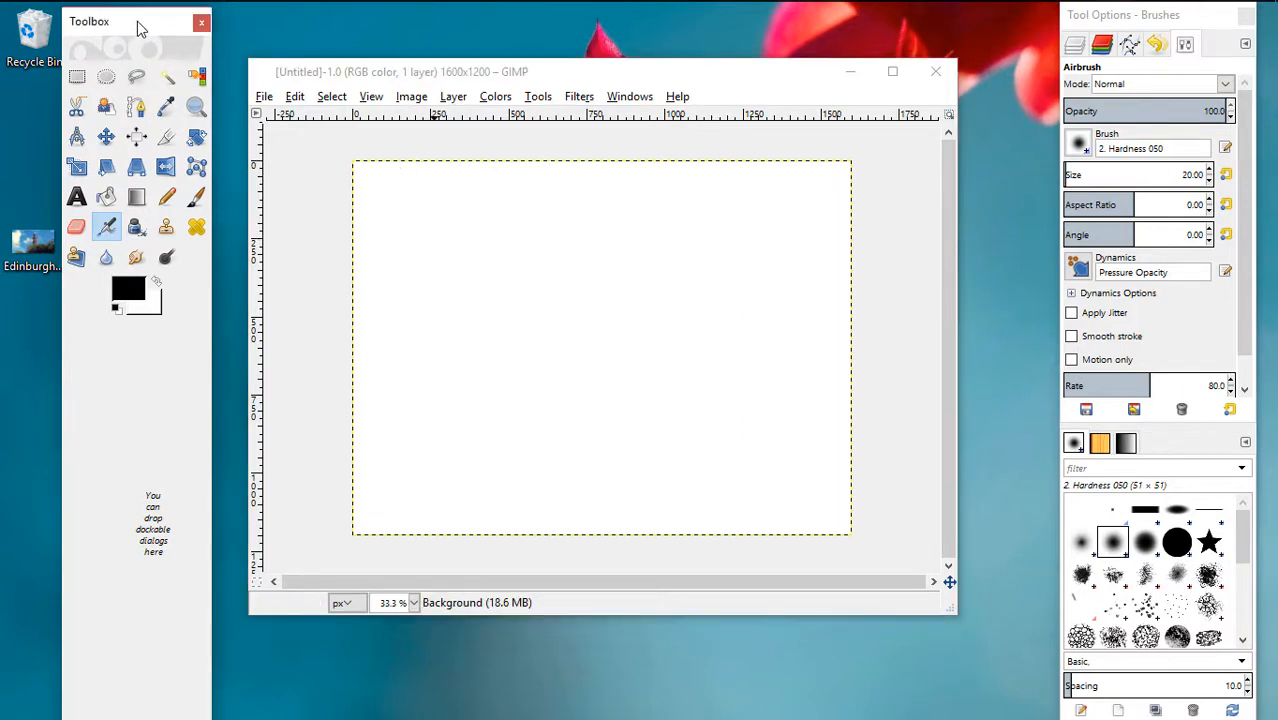
drag(163, 26, 152, 22)
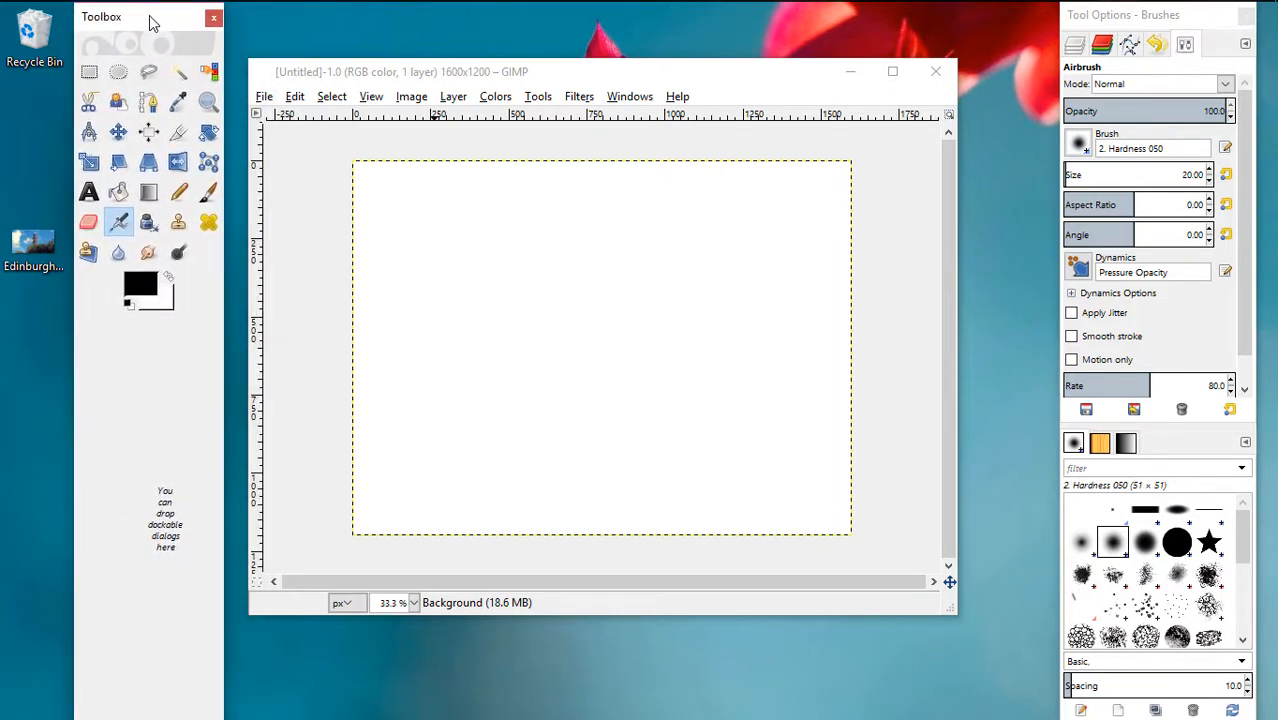
Crop the blank image to its full-width upper portion, 1600 × 585 px.
click(178, 136)
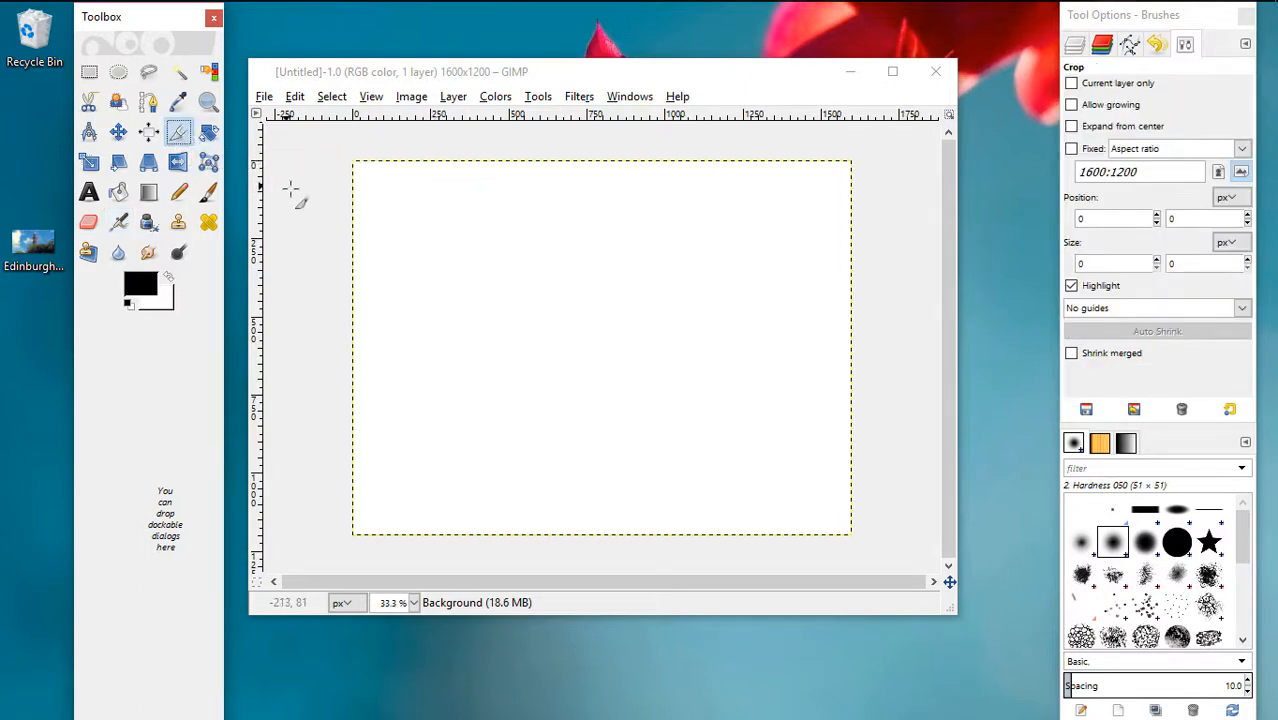
click(354, 157)
drag(354, 157, 885, 339)
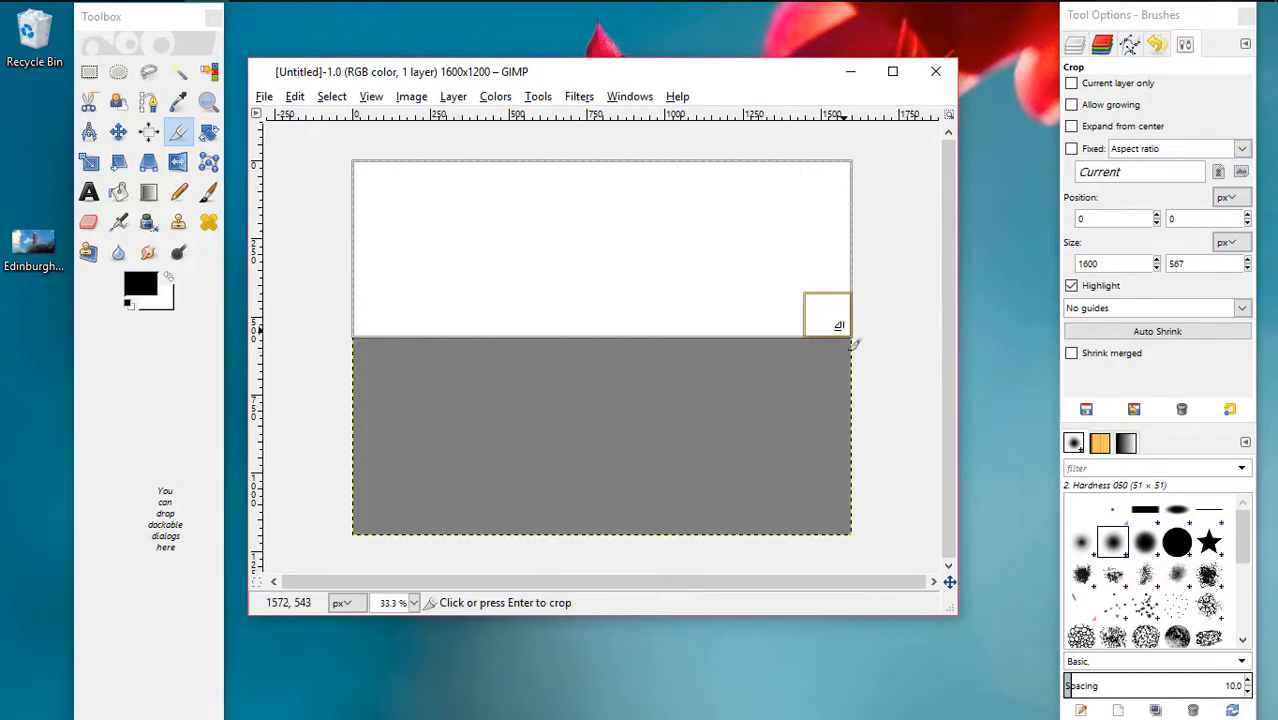
drag(839, 334, 899, 333)
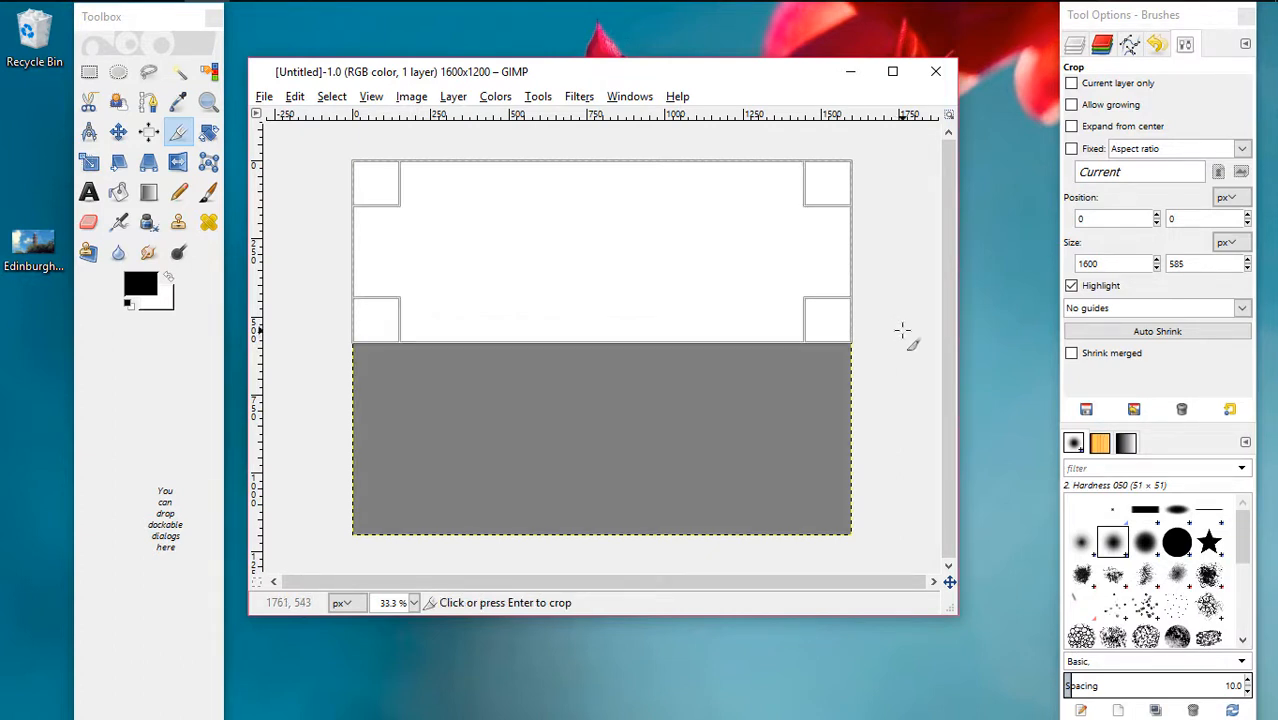
click(816, 298)
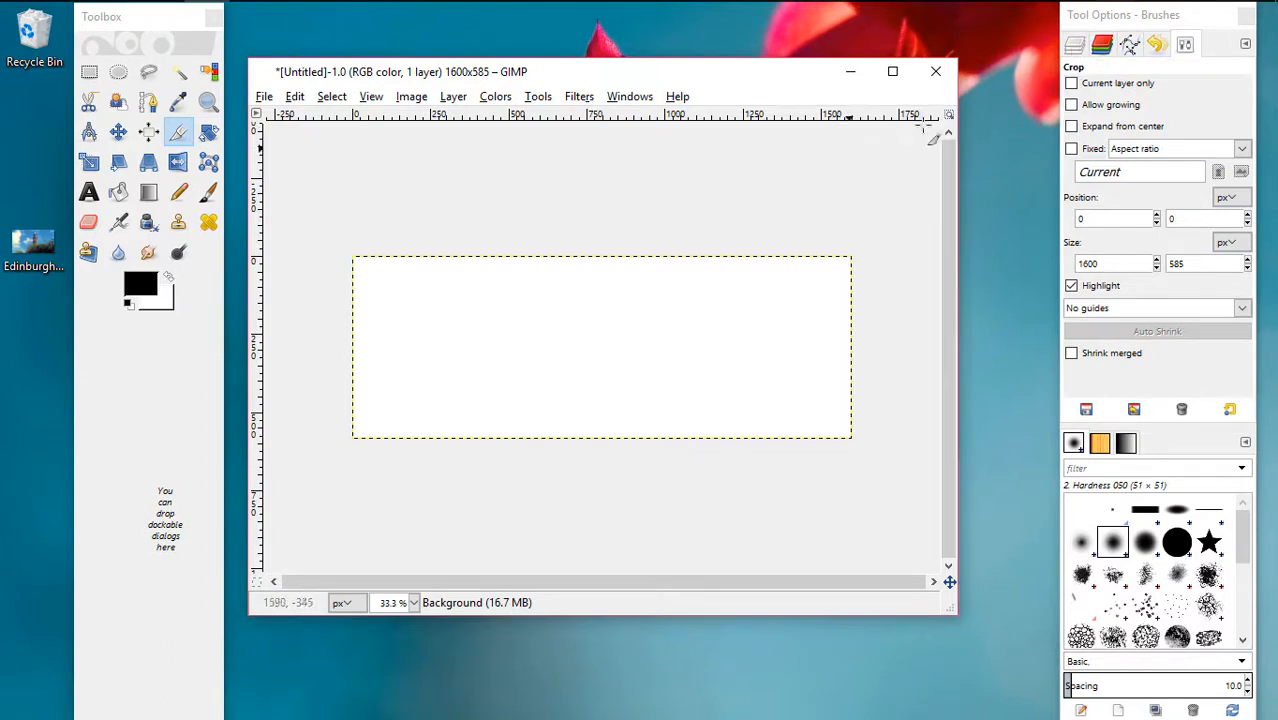
Move the tool options dock closer to the image, show the Layers list and toggle the Background layer's visibility off and on.
drag(1134, 24, 1097, 32)
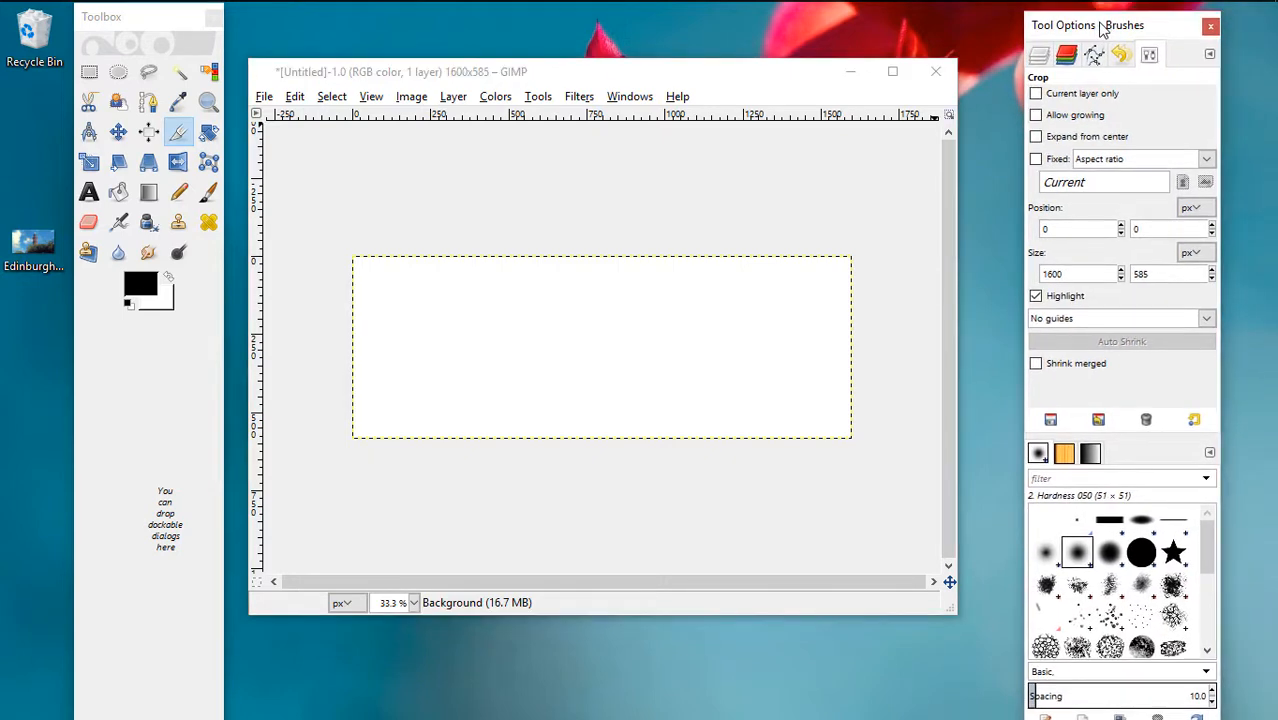
click(1041, 57)
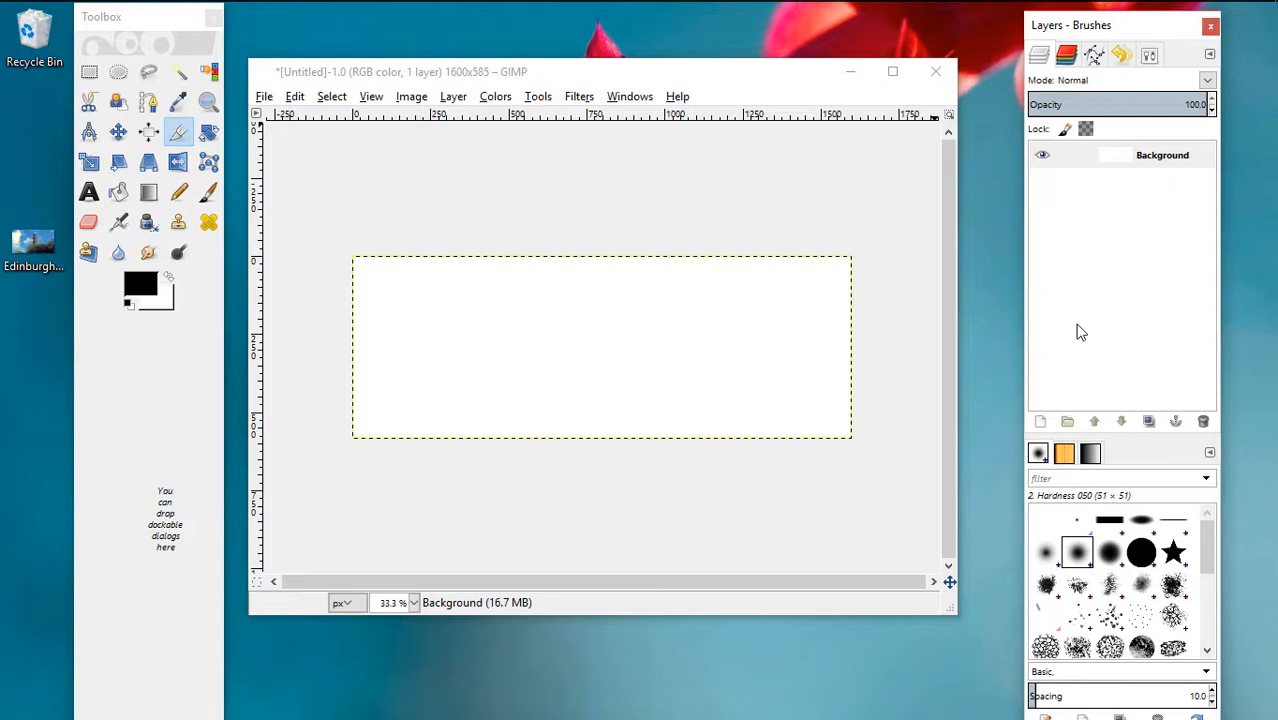
click(1042, 160)
click(1041, 158)
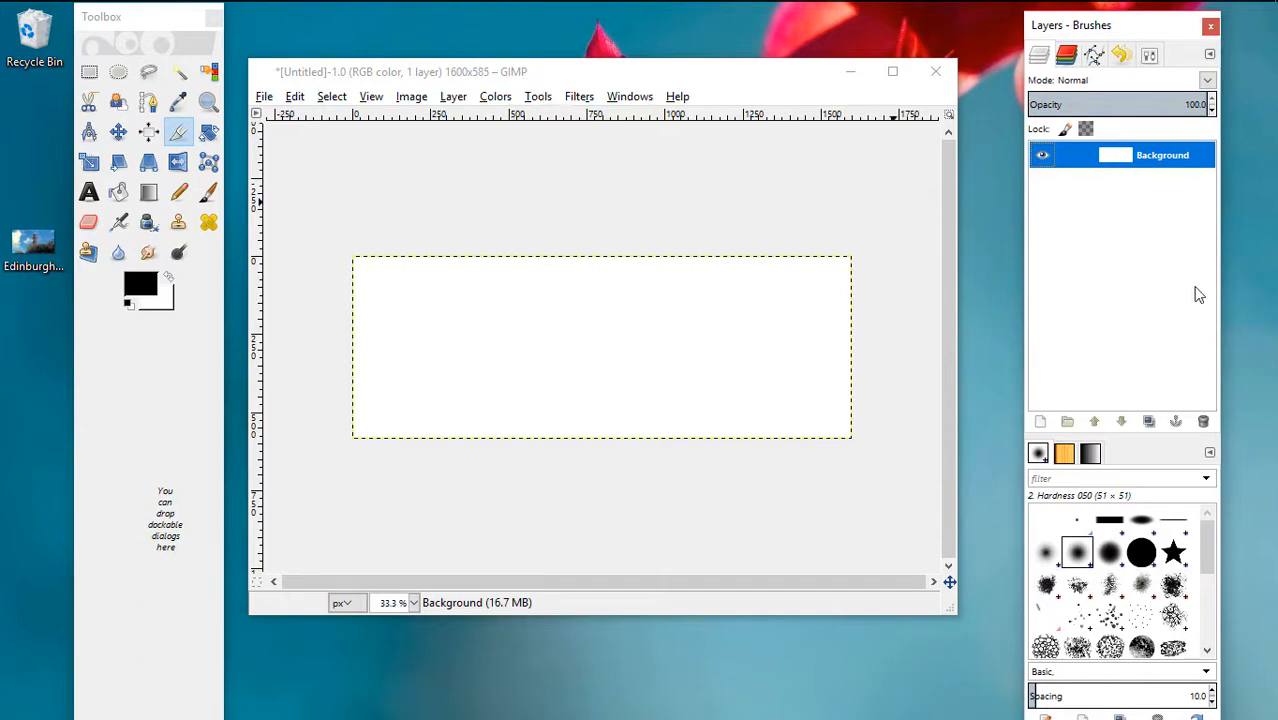
Add a new 1600 × 585 px layer with the Transparency fill type above Background, keeping the default name.
right_click(1067, 224)
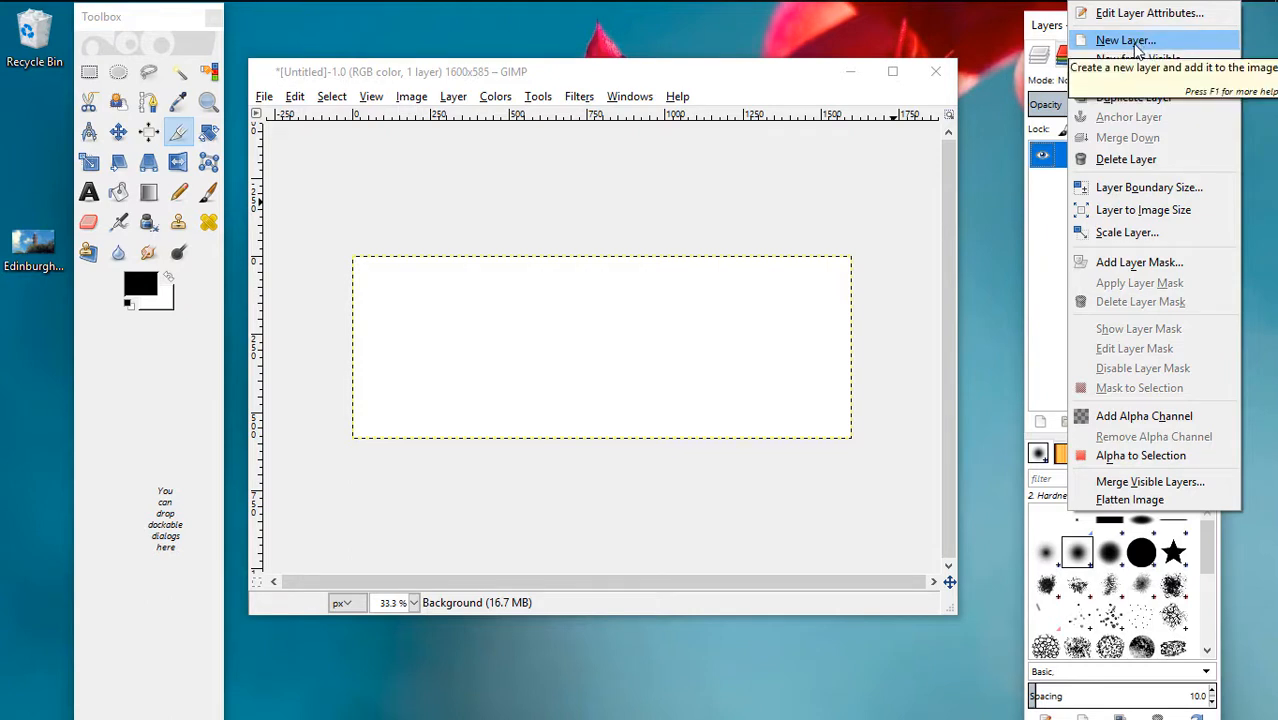
click(1047, 218)
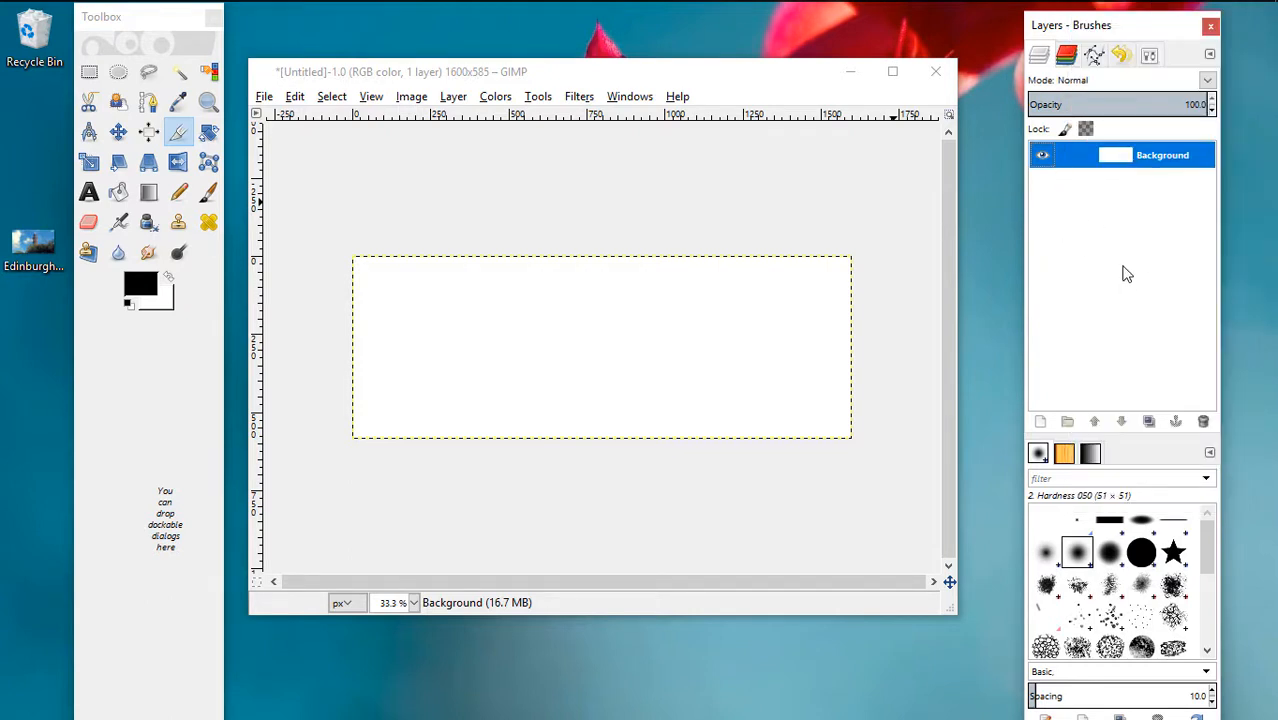
right_click(1089, 221)
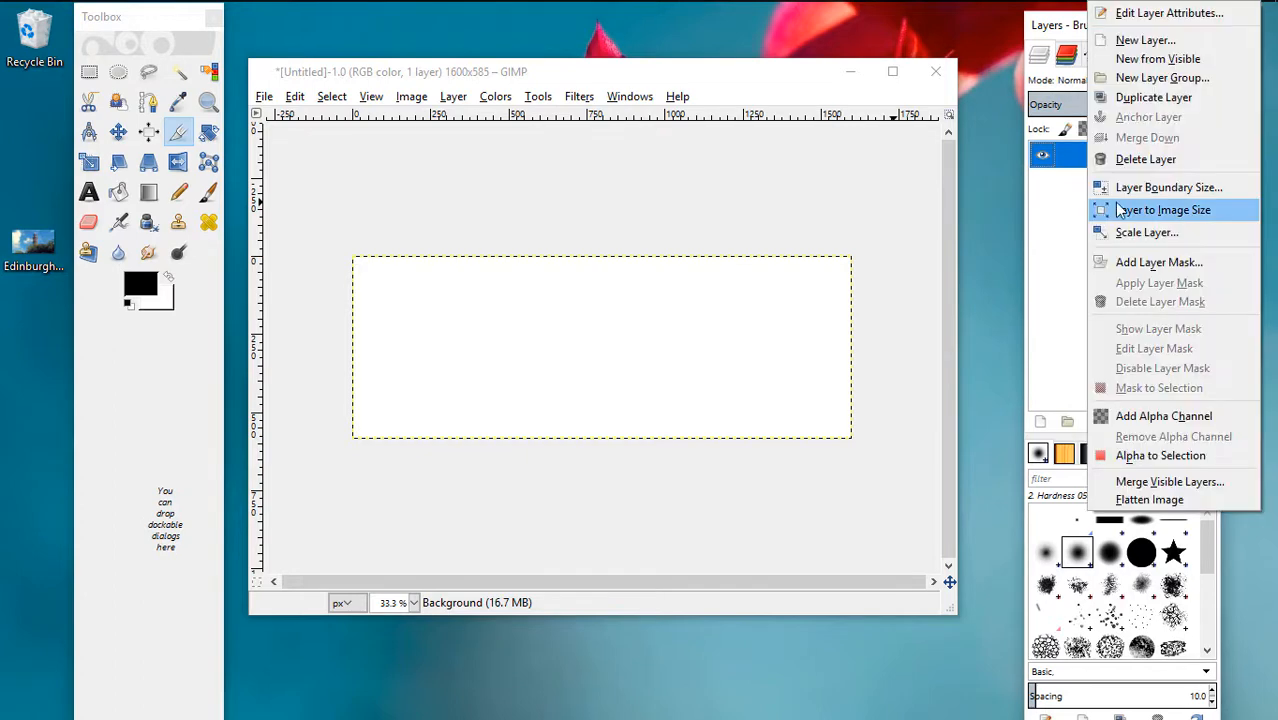
click(1175, 42)
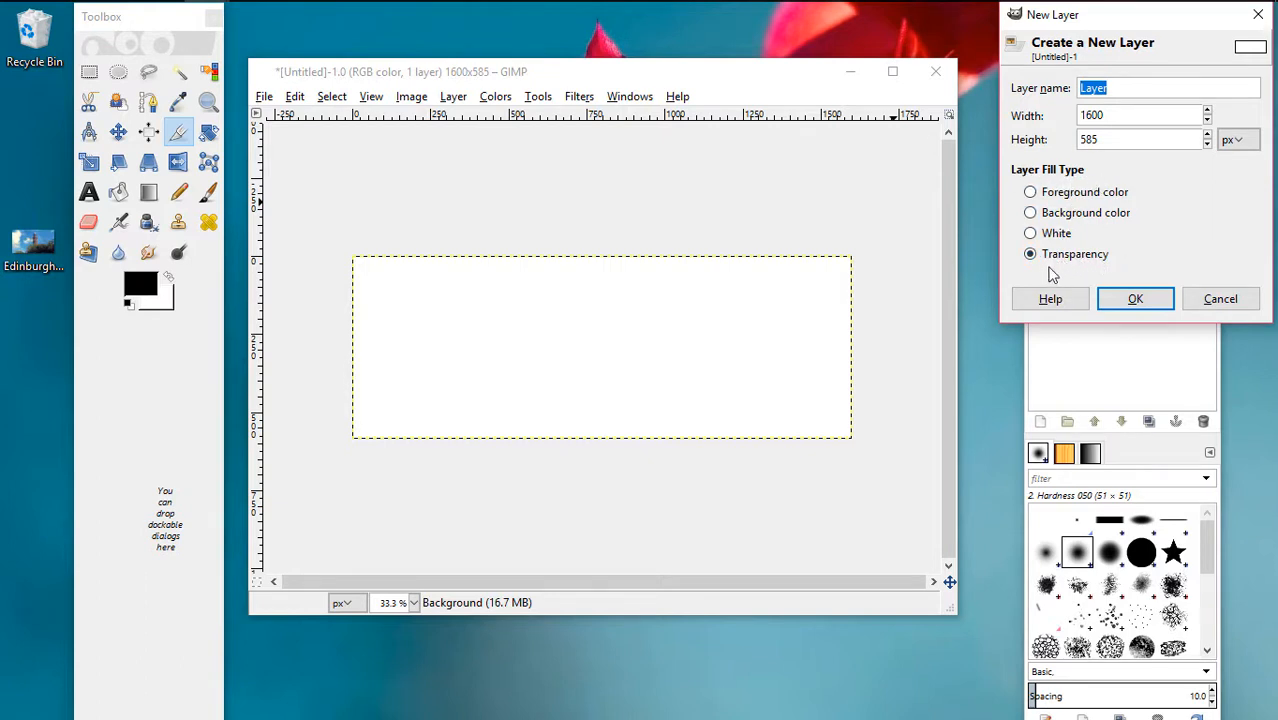
click(1138, 299)
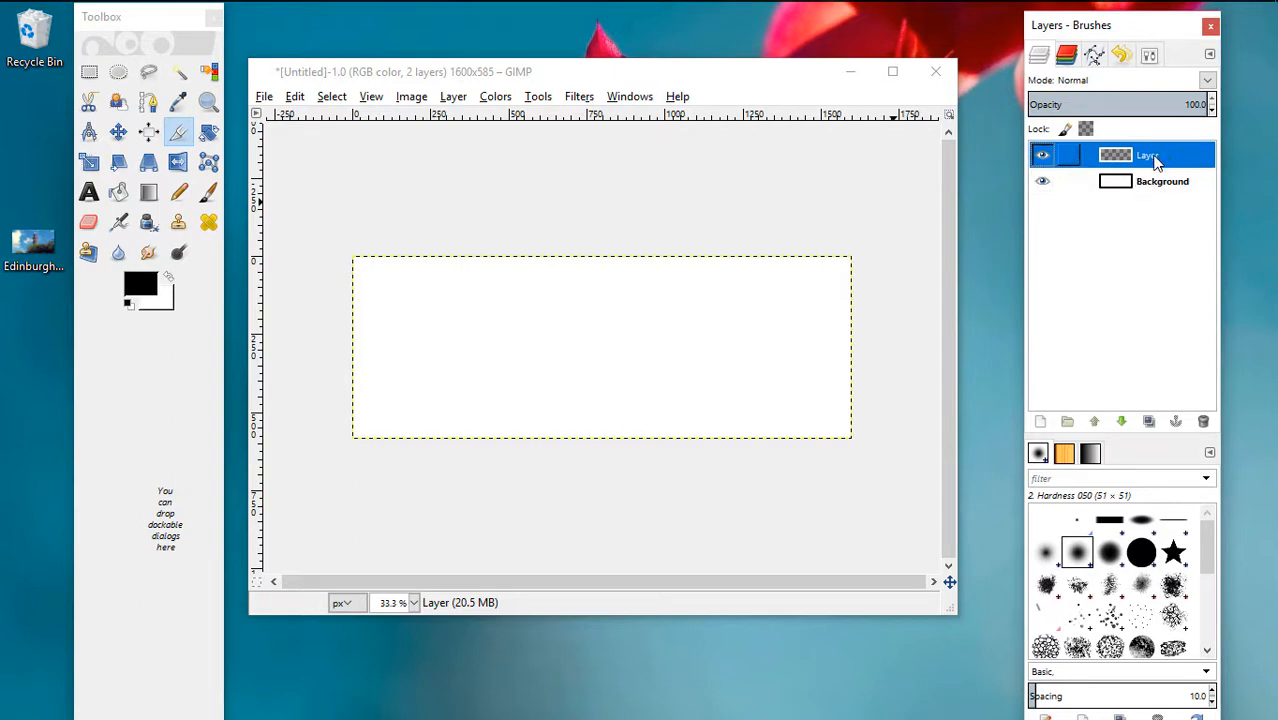
Try to move the transparent layer below the Background layer in the layer stack.
drag(1155, 163, 1140, 188)
click(1150, 186)
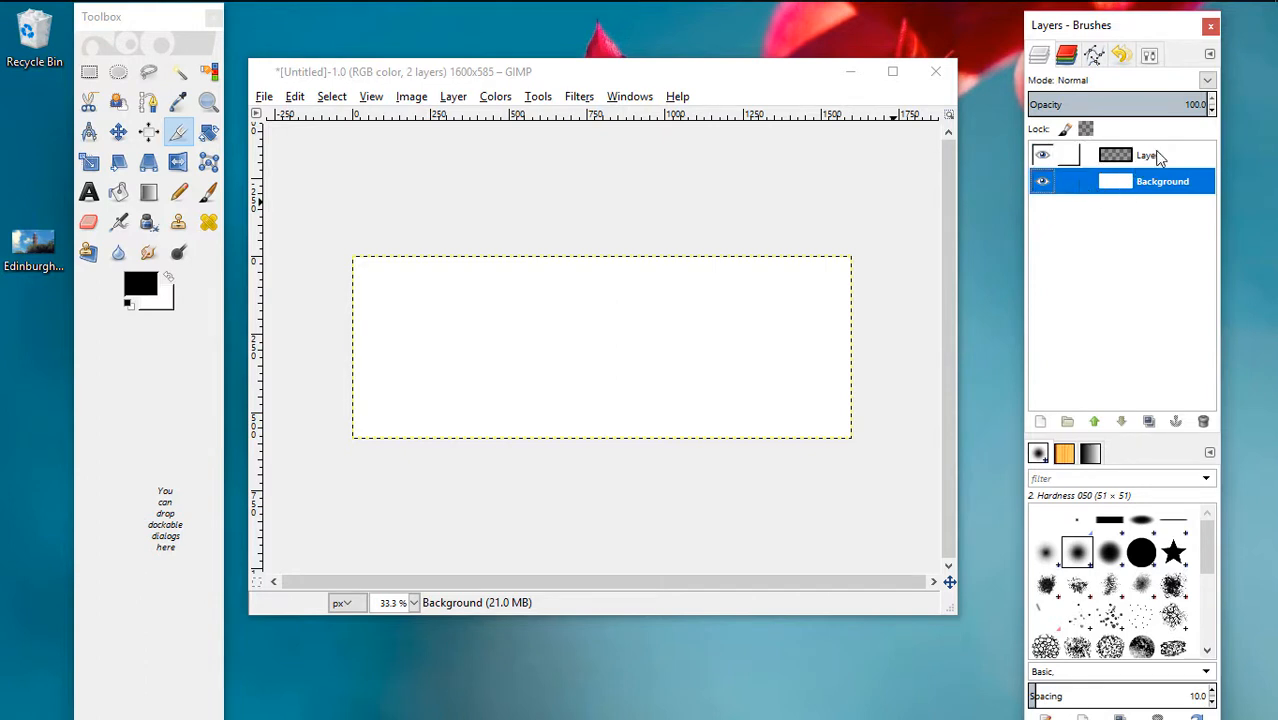
drag(1157, 157, 1141, 189)
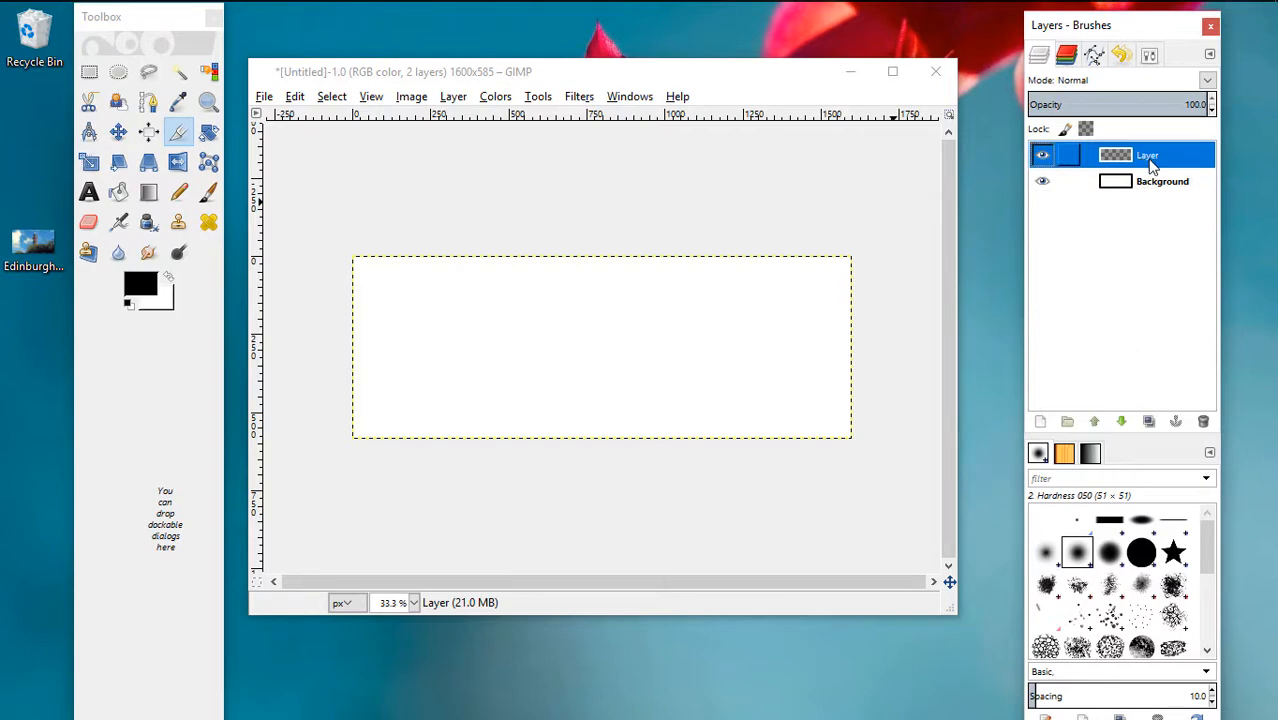
Add a second 1600 × 585 px layer with transparency fill directly above Background and try to reorder it.
right_click(1146, 183)
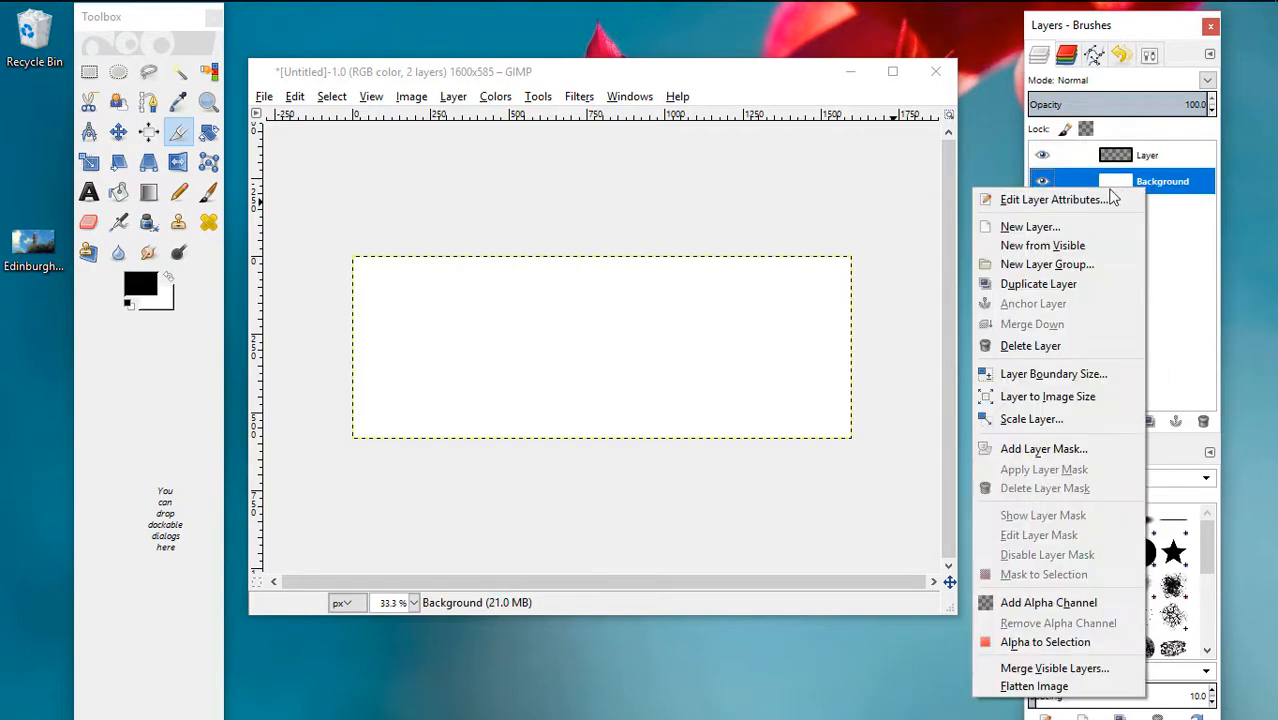
click(1076, 228)
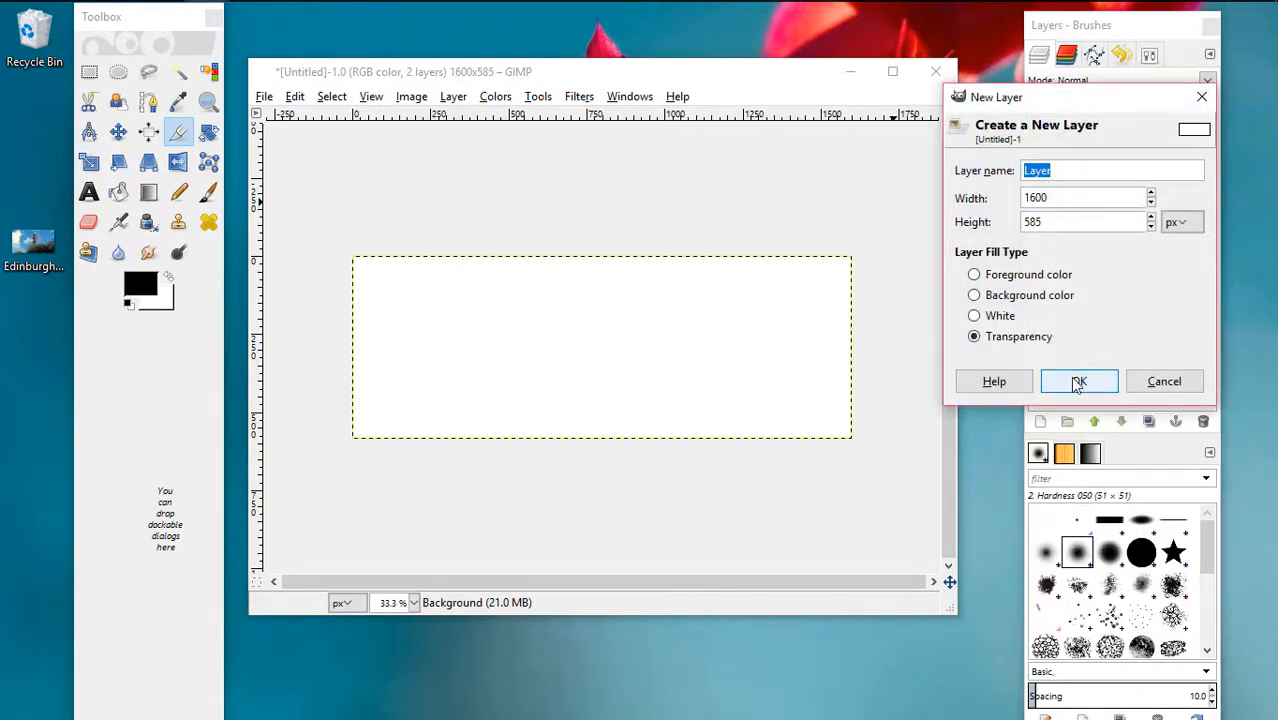
click(1078, 382)
drag(1148, 180, 1090, 157)
Toggle the link of the middle transparent layer on and off, and delete that layer.
click(1070, 181)
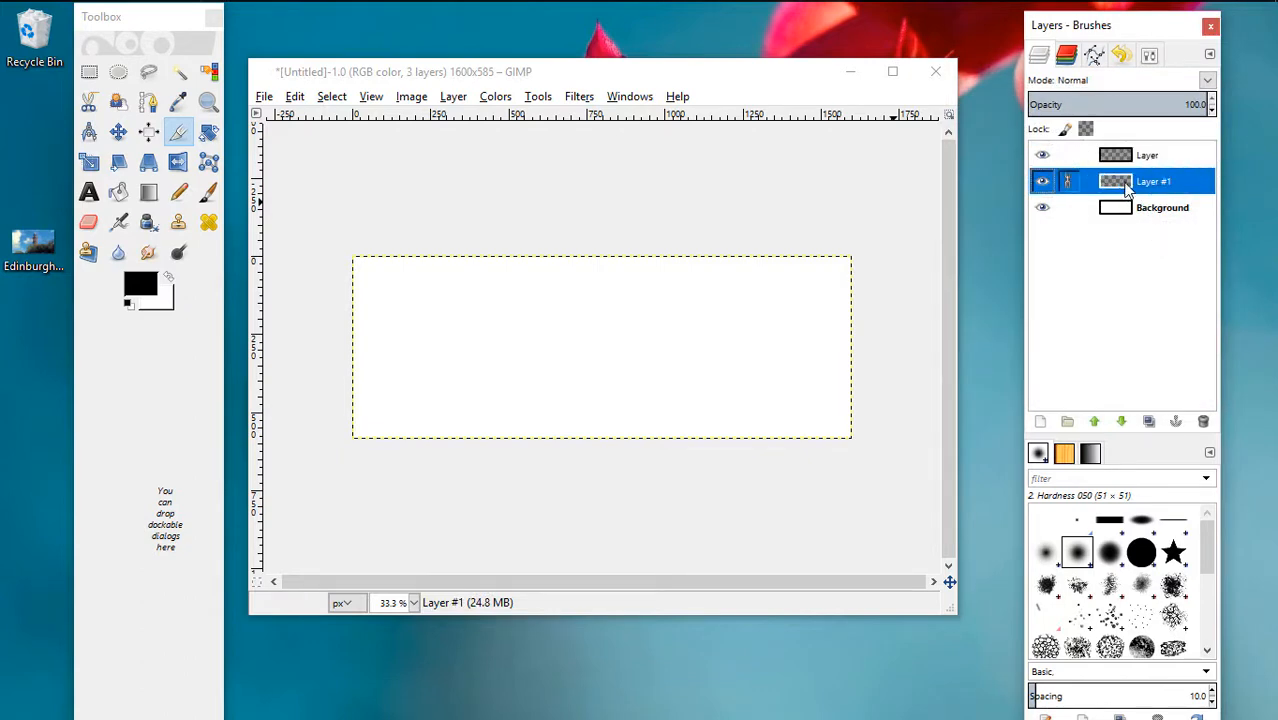
click(1068, 182)
click(1153, 210)
click(1137, 182)
right_click(1137, 182)
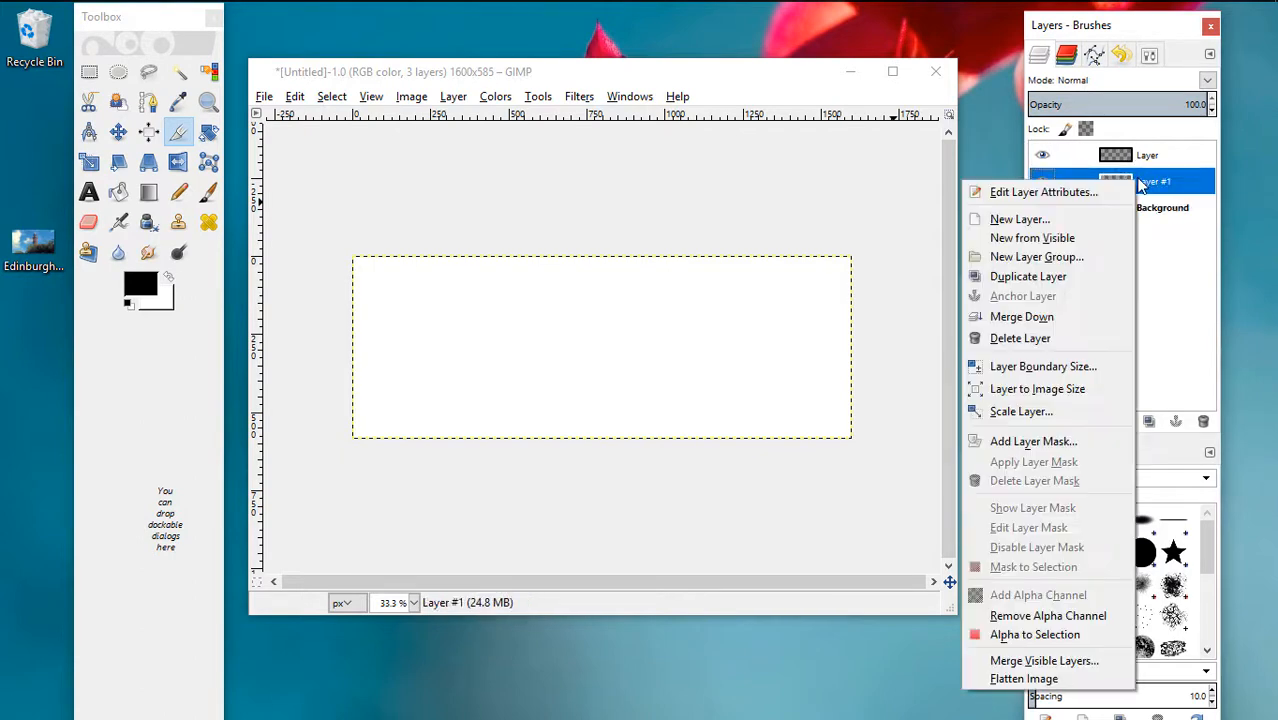
click(1053, 338)
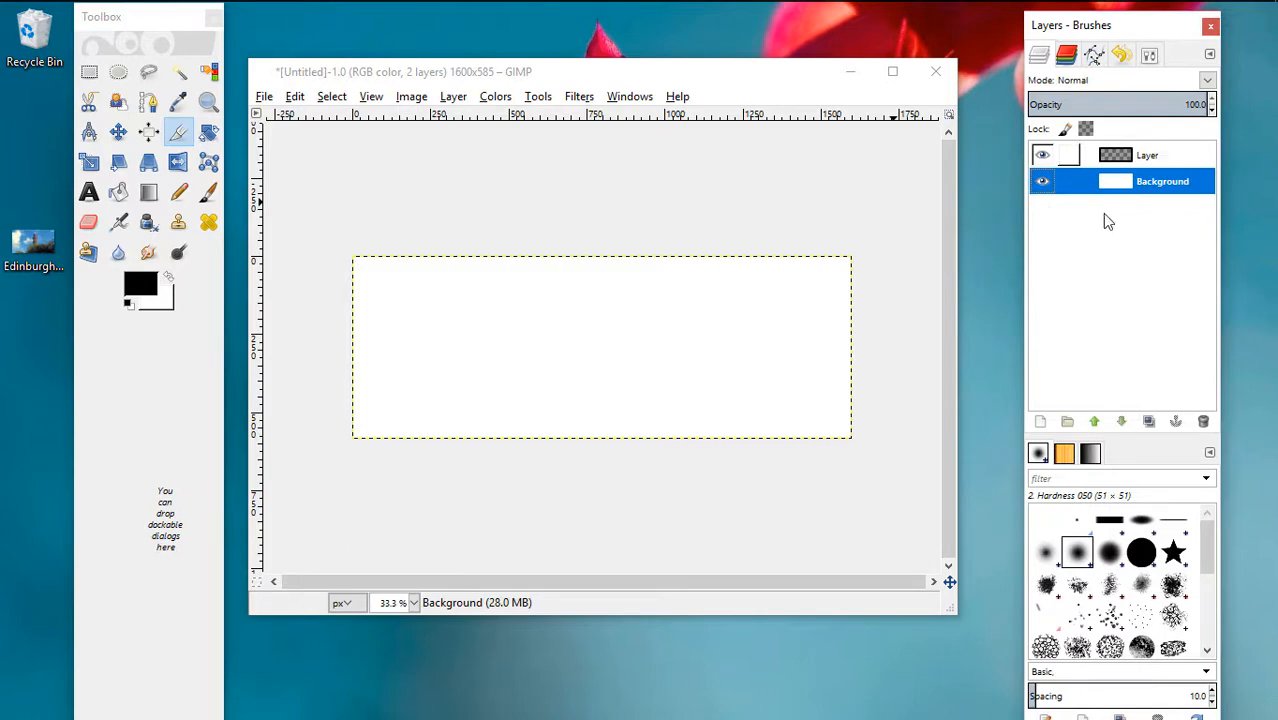
Select the remaining transparent layer and bring the Edinburgh photo from the desktop into the image as a new layer.
click(1153, 155)
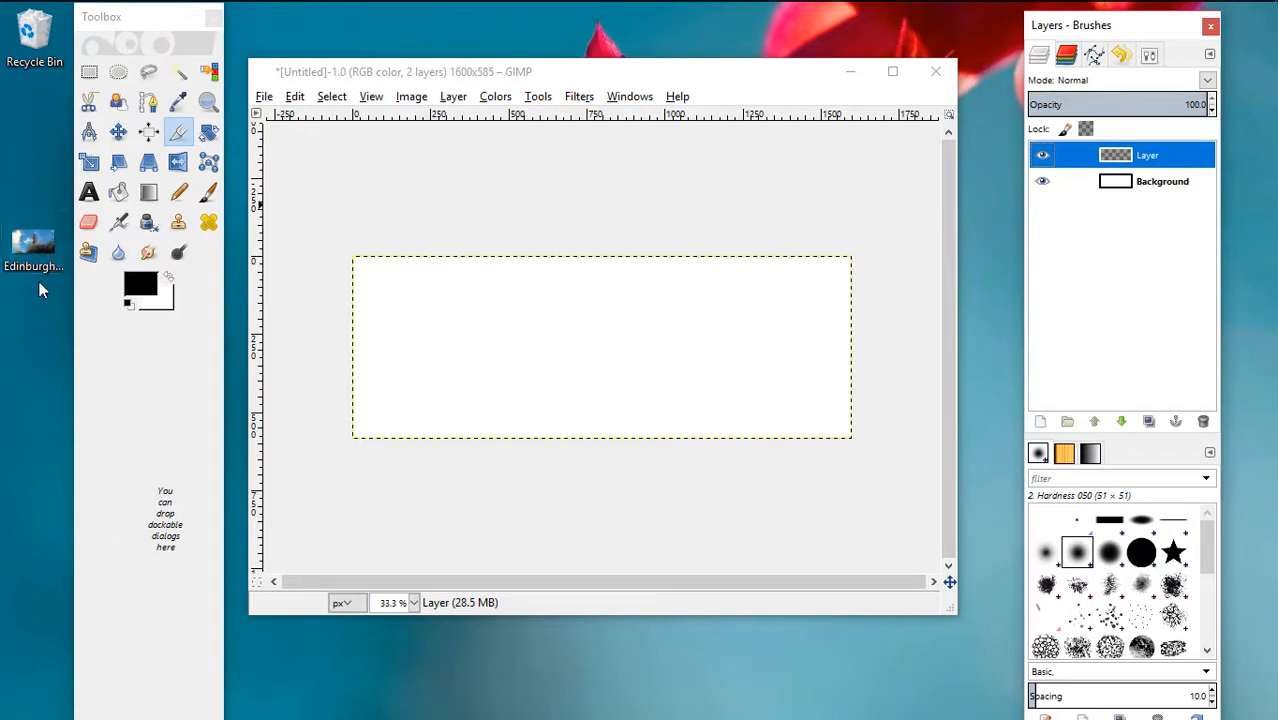
drag(30, 245, 284, 300)
drag(521, 297, 519, 297)
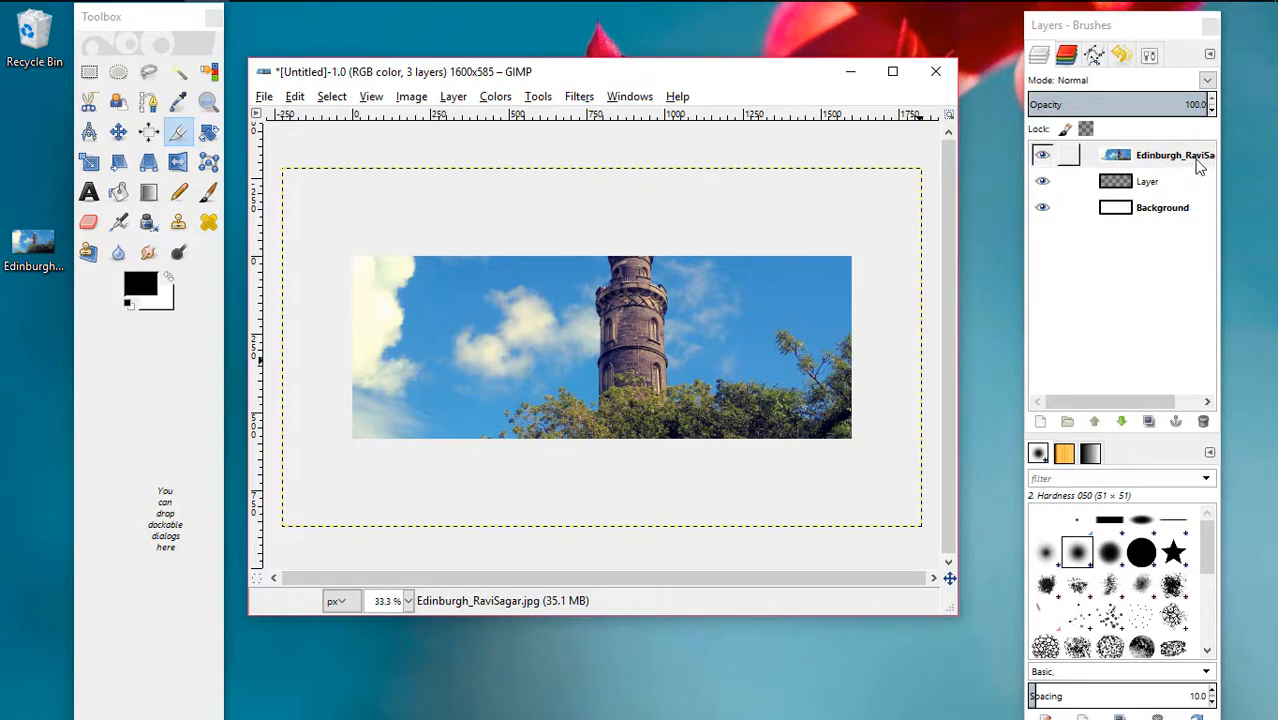
Scale the Edinburgh photo layer to a width of 1700 px, keeping its proportions and Cubic interpolation.
click(1163, 160)
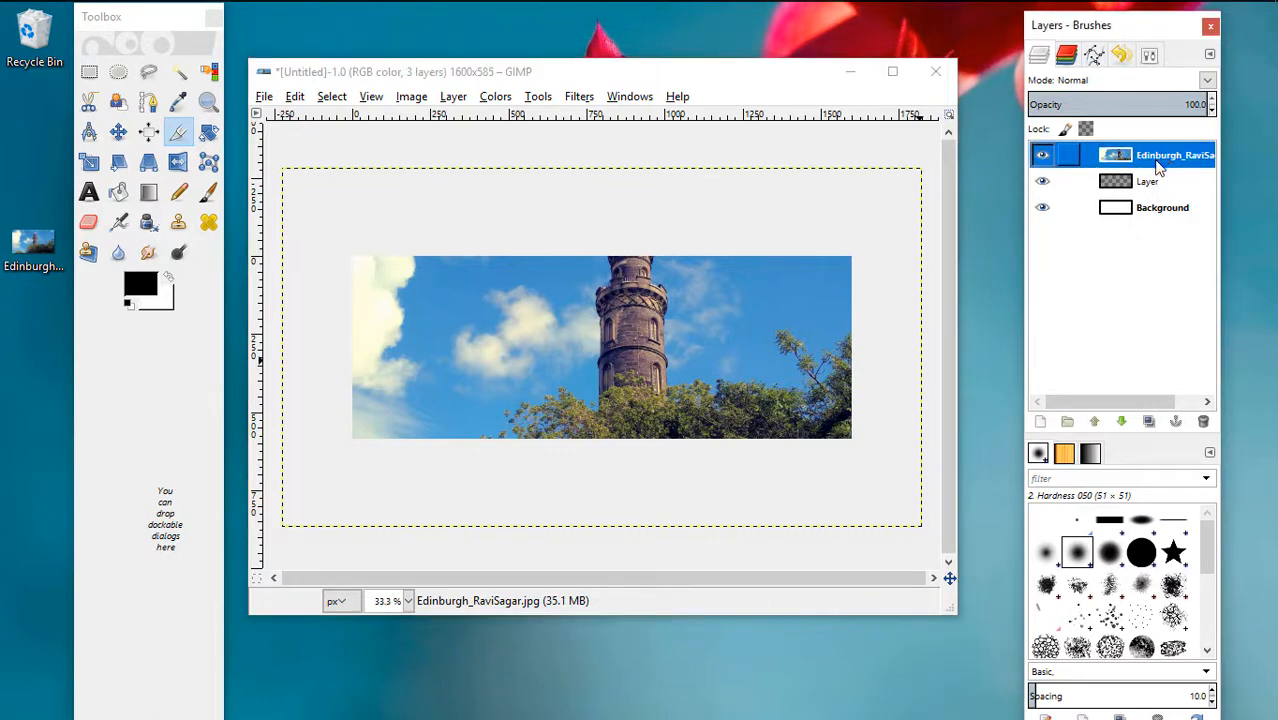
right_click(1165, 165)
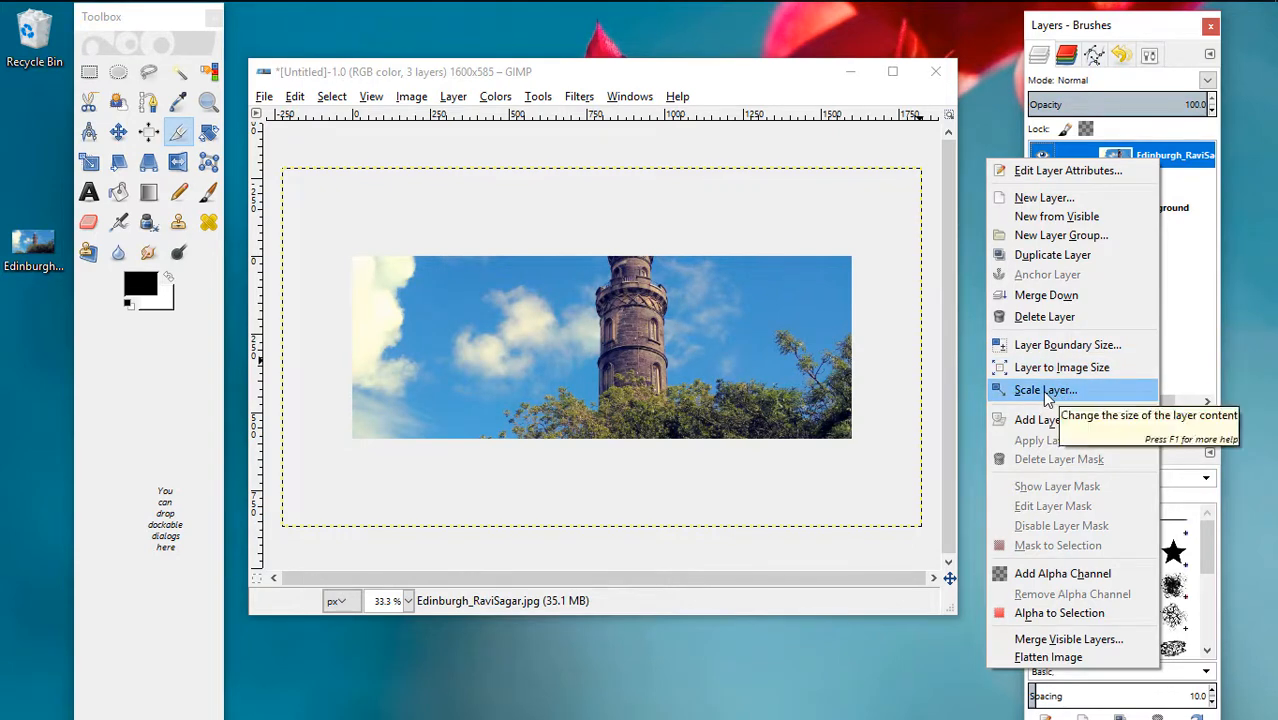
click(1076, 392)
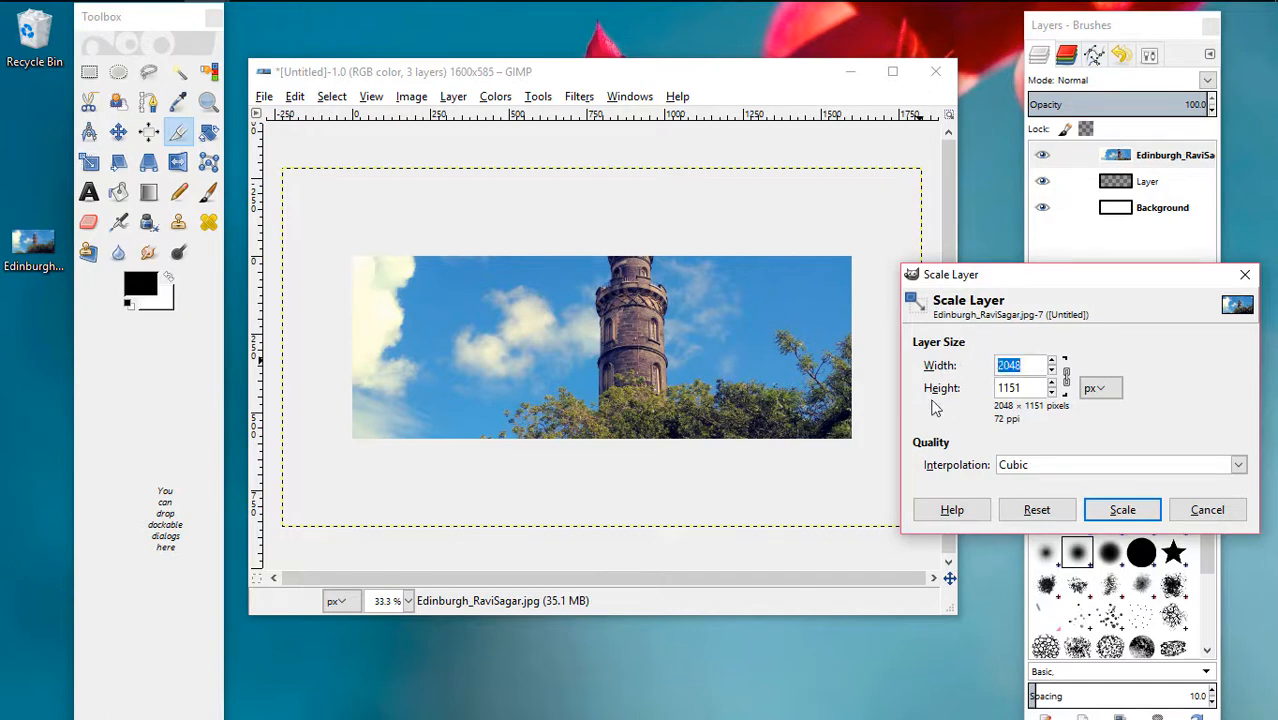
text(1700)
click(1121, 509)
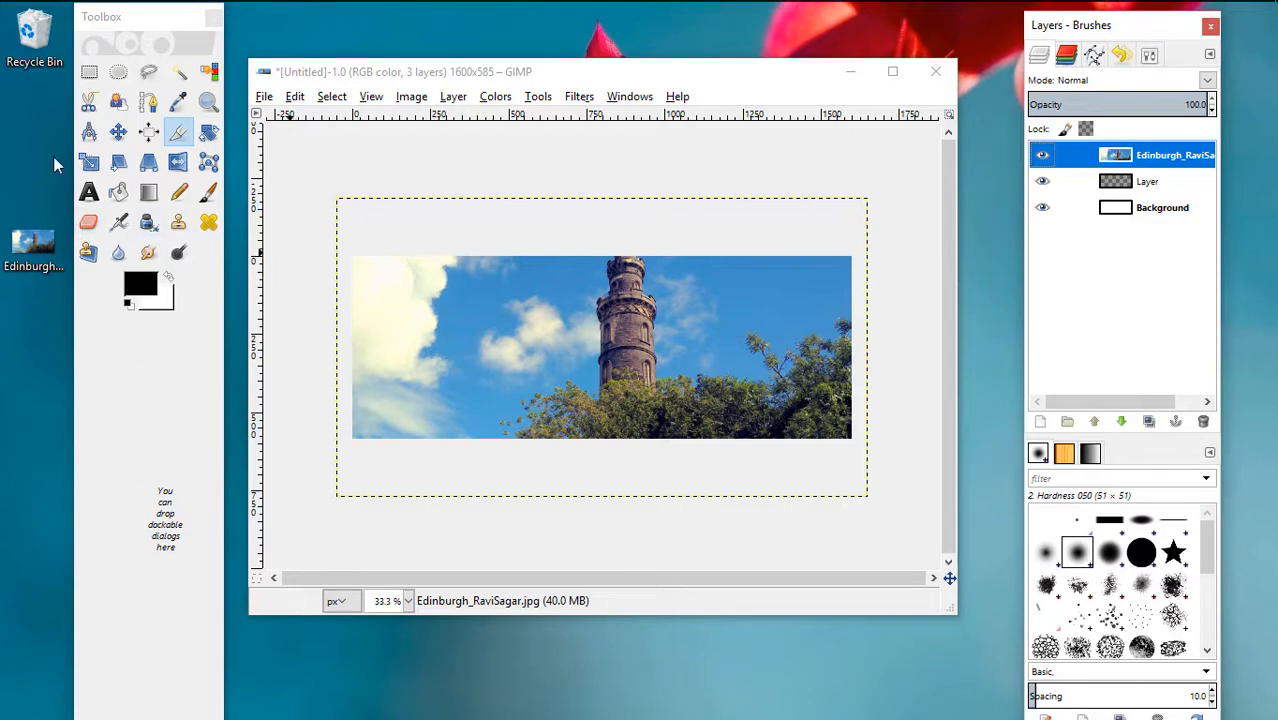
Move the Edinburgh photo layer down about 100 px so the tower's top and cross fit within the canvas.
click(124, 20)
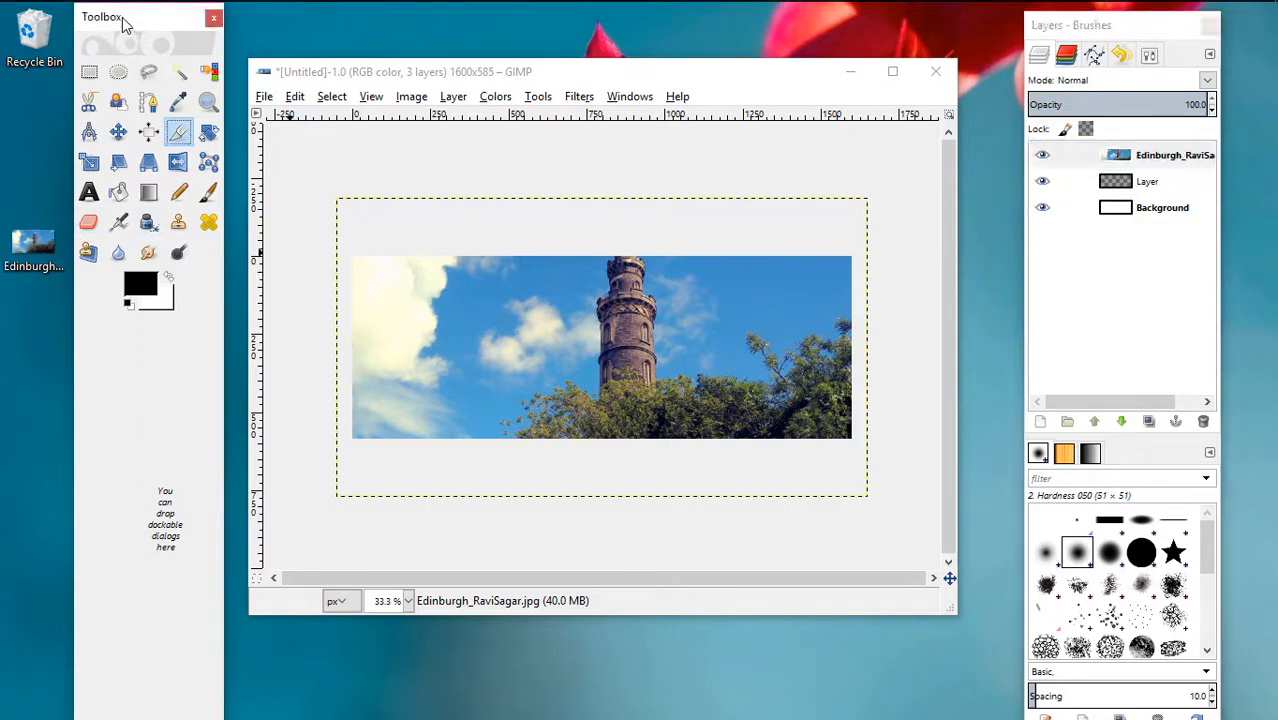
click(118, 136)
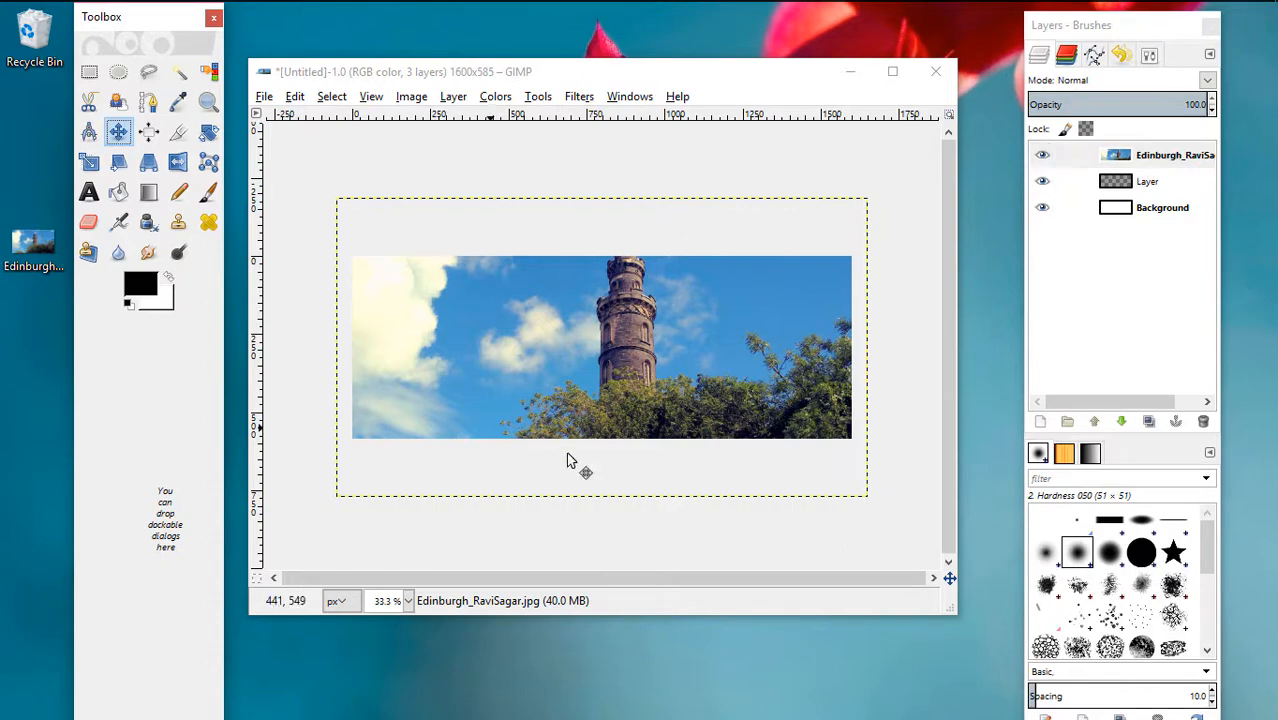
drag(613, 474, 613, 516)
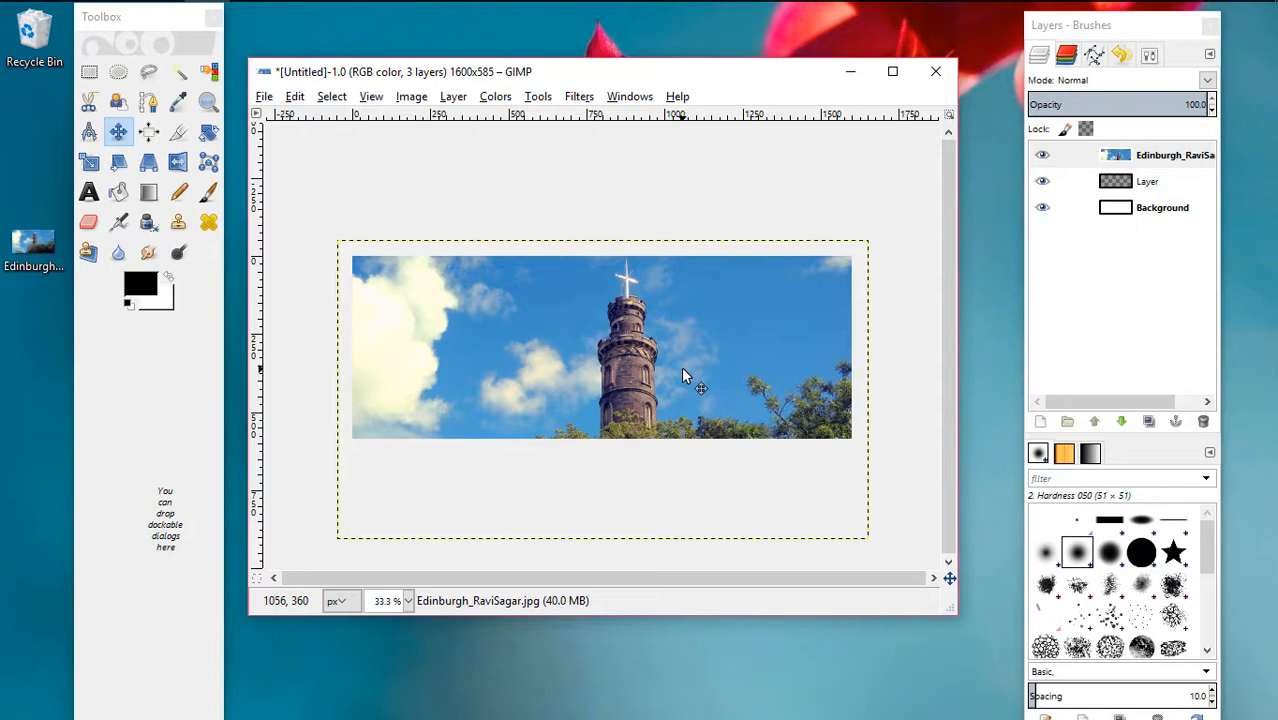
Delete the transparent layer between the Edinburgh photo and the Background layer.
click(1060, 181)
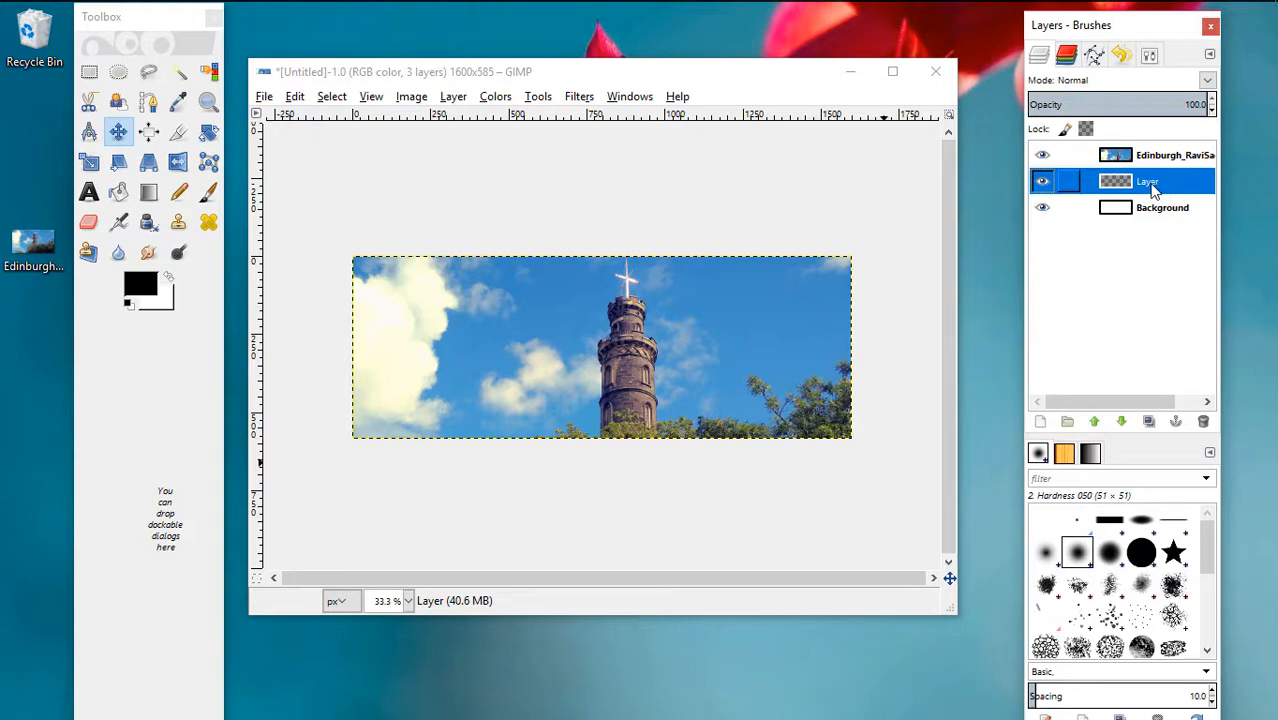
right_click(1153, 188)
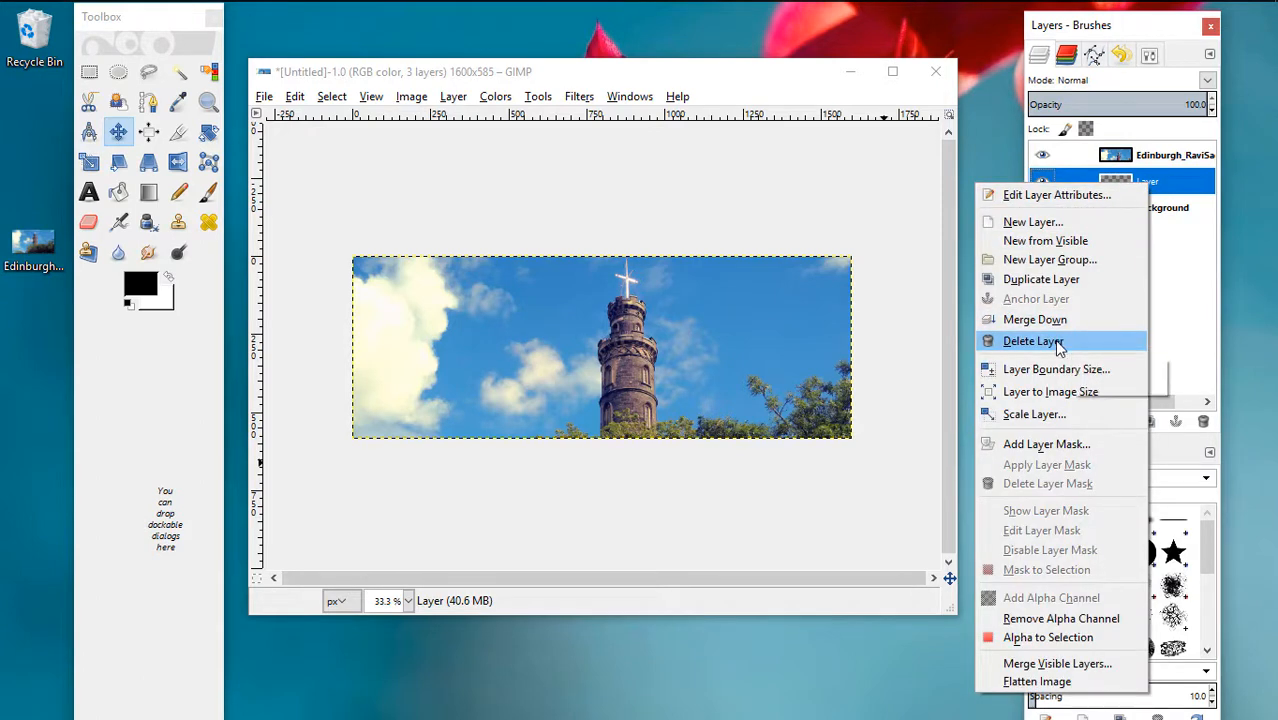
click(1060, 342)
Create a 1600 x 585 px layer named Text with transparency fill, directly above the Edinburgh photo layer.
click(1152, 158)
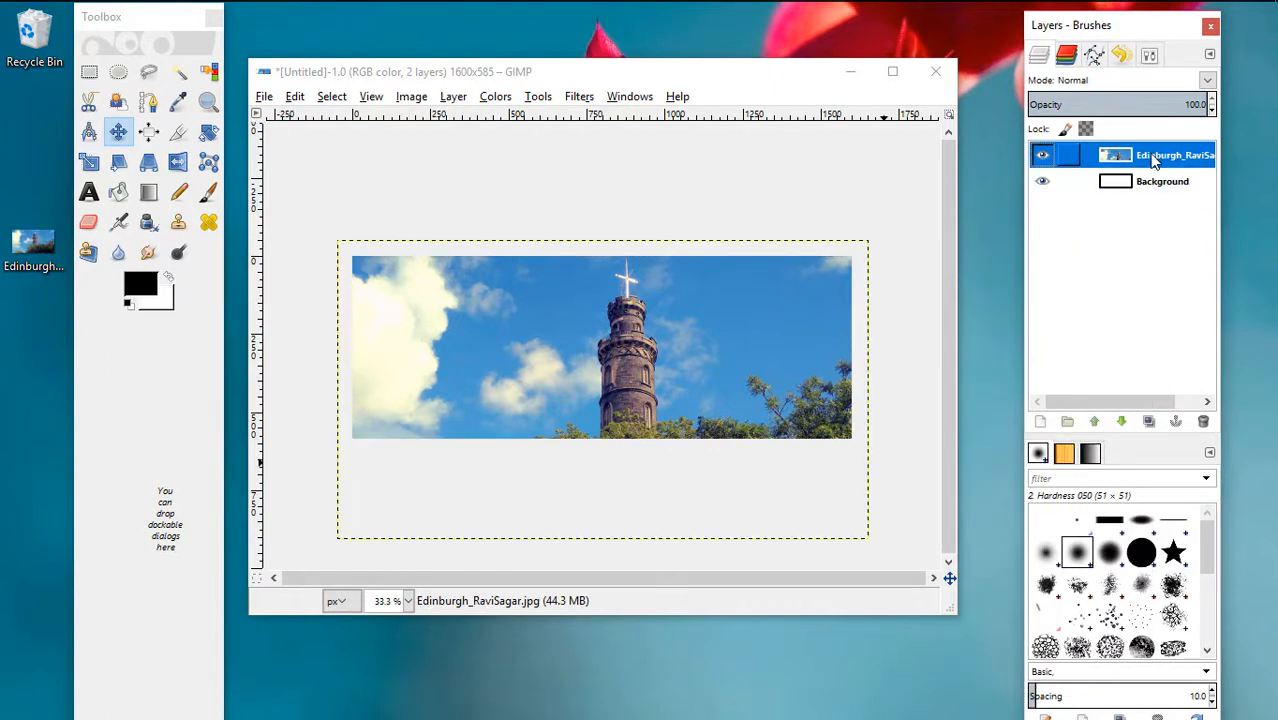
right_click(1104, 228)
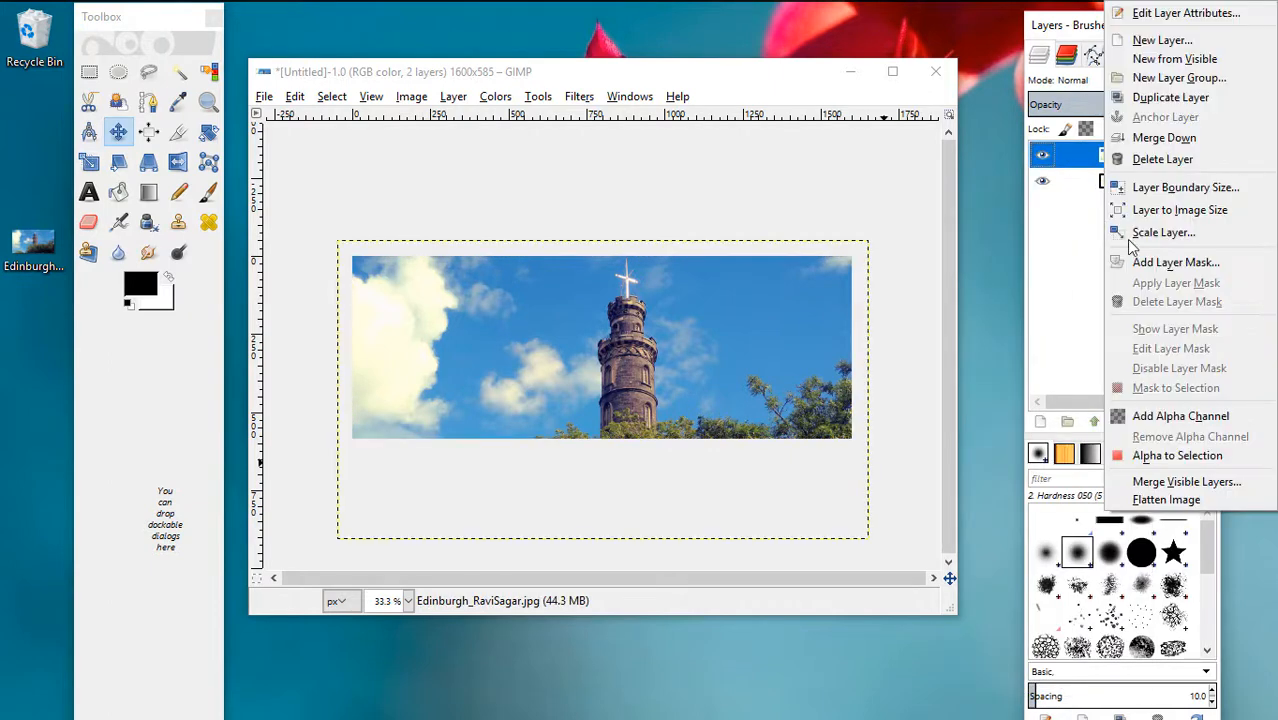
click(1166, 40)
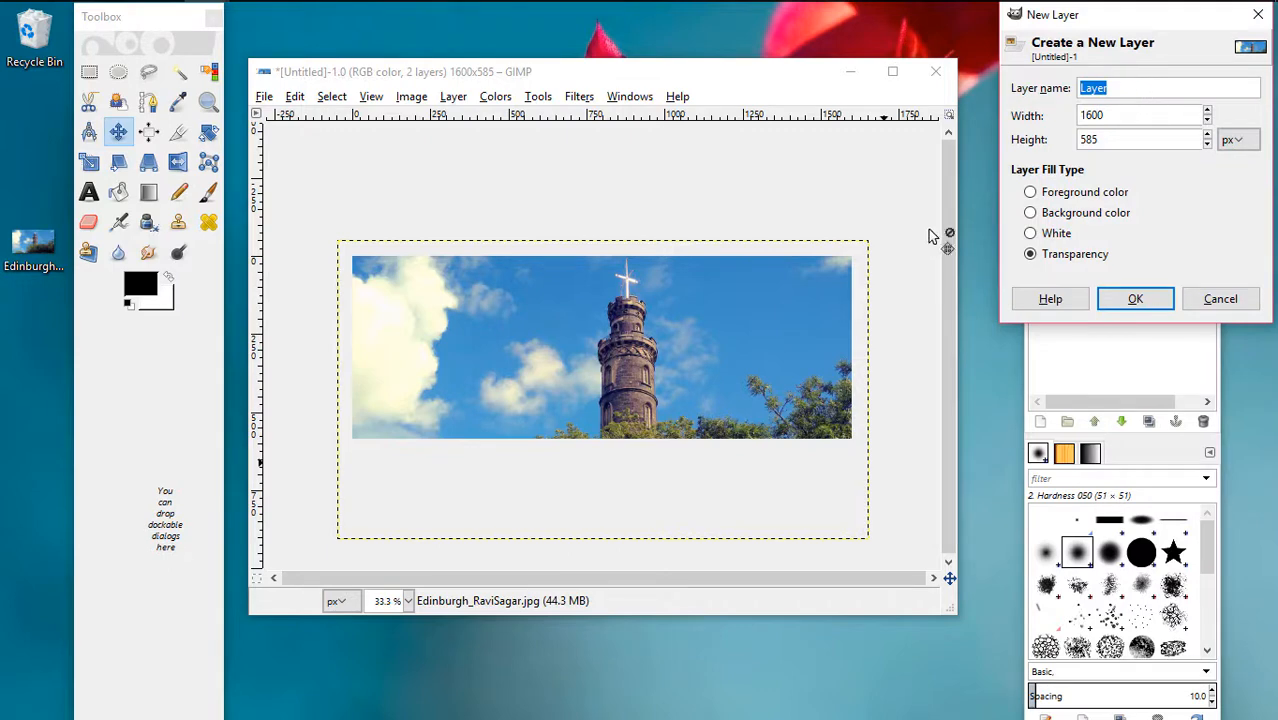
double_click(1115, 87)
text(Text)
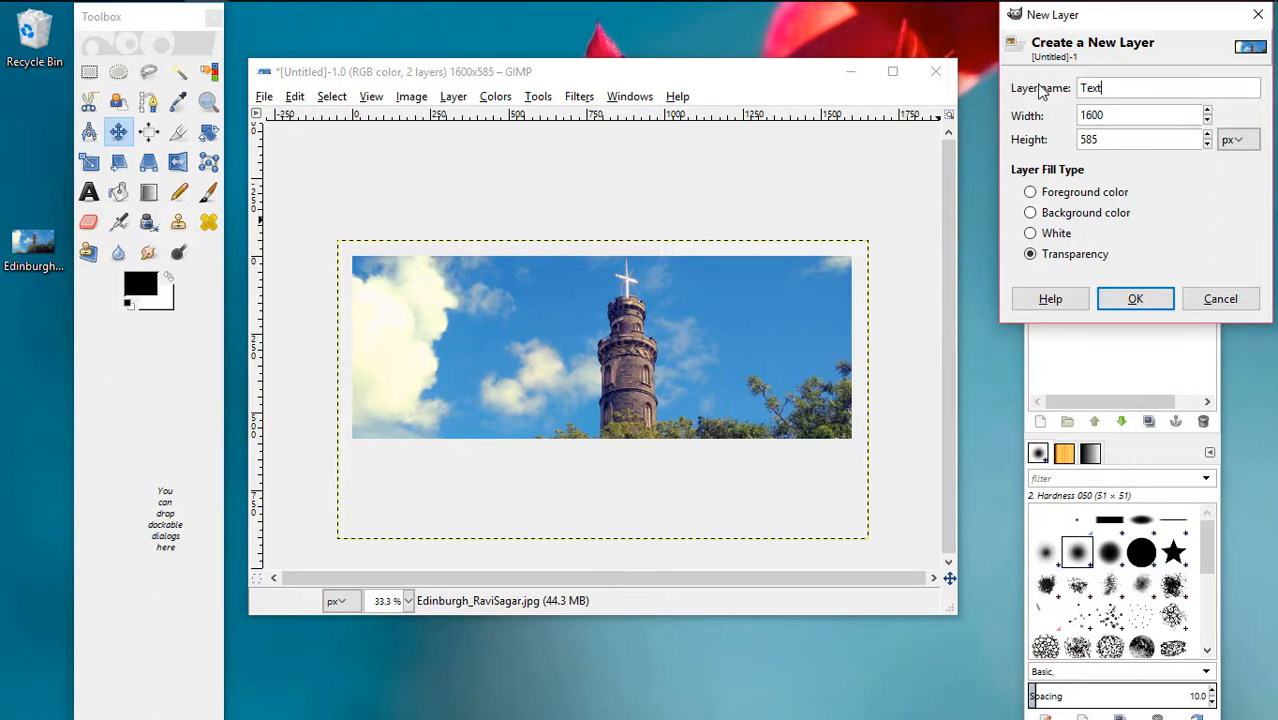
click(1135, 300)
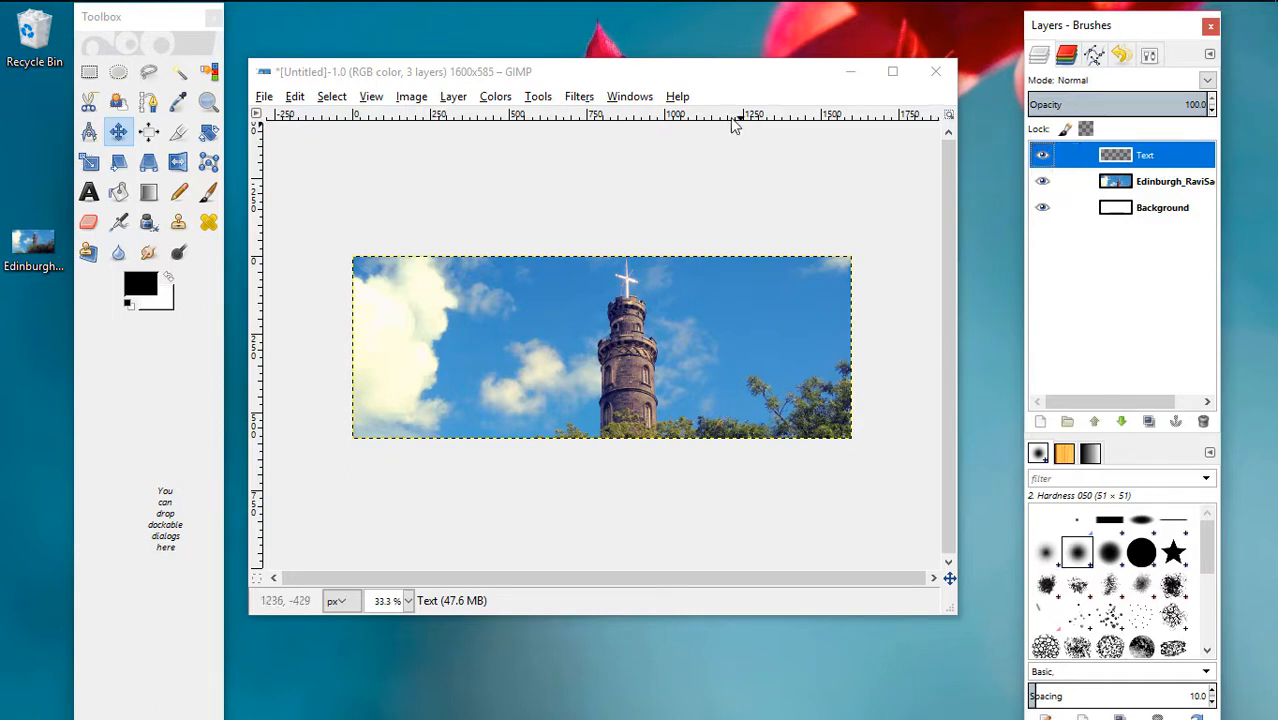
With the Text layer selected, add the text "Click here" over the cloud in the upper-left part of the photo.
click(683, 73)
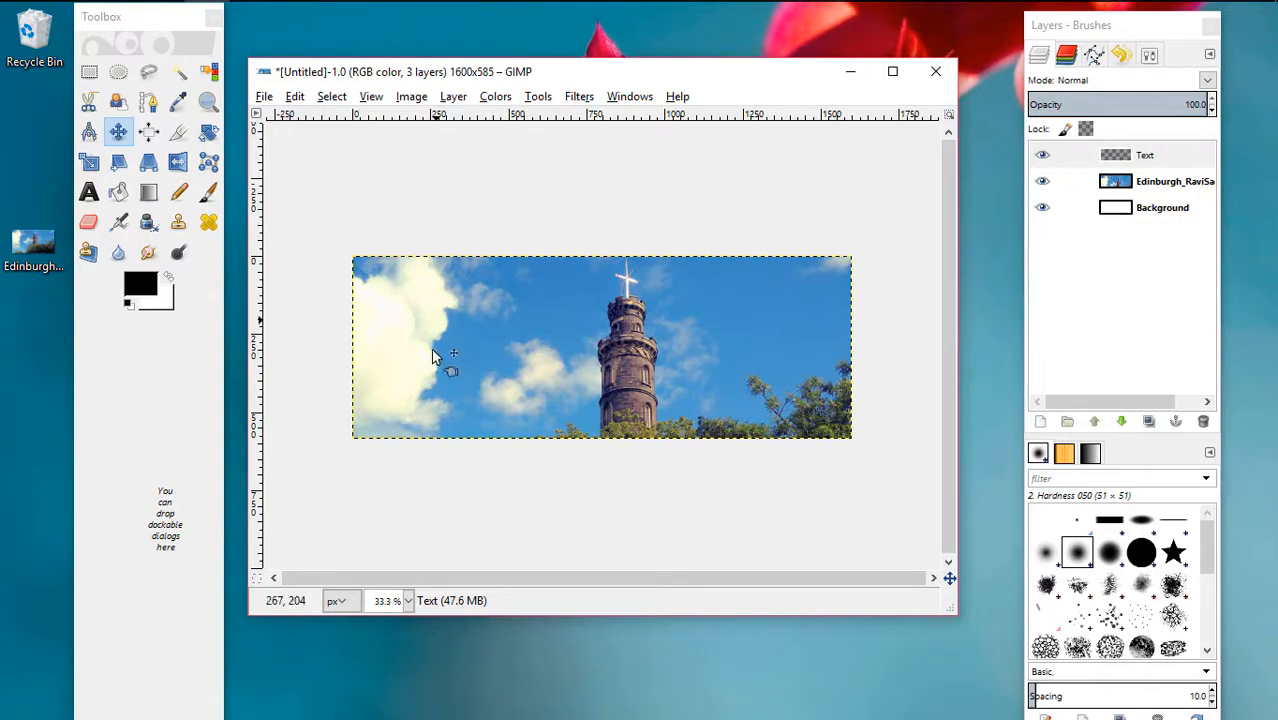
click(1157, 163)
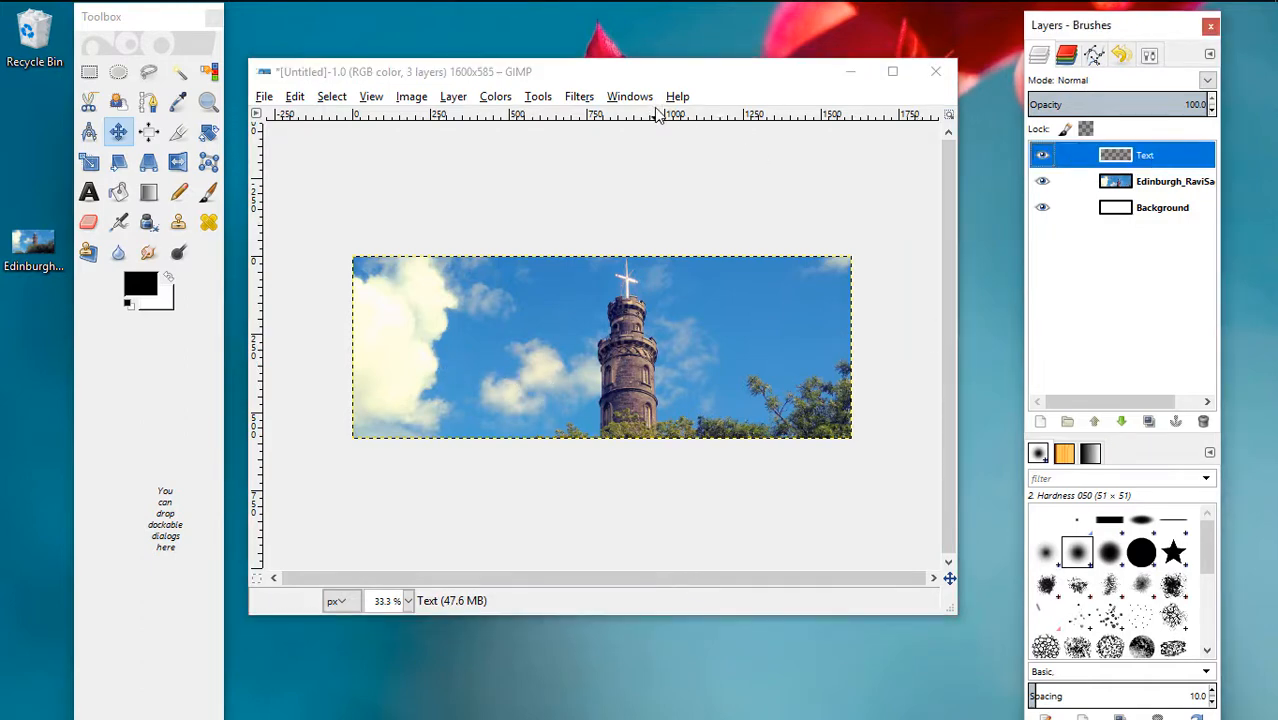
click(632, 74)
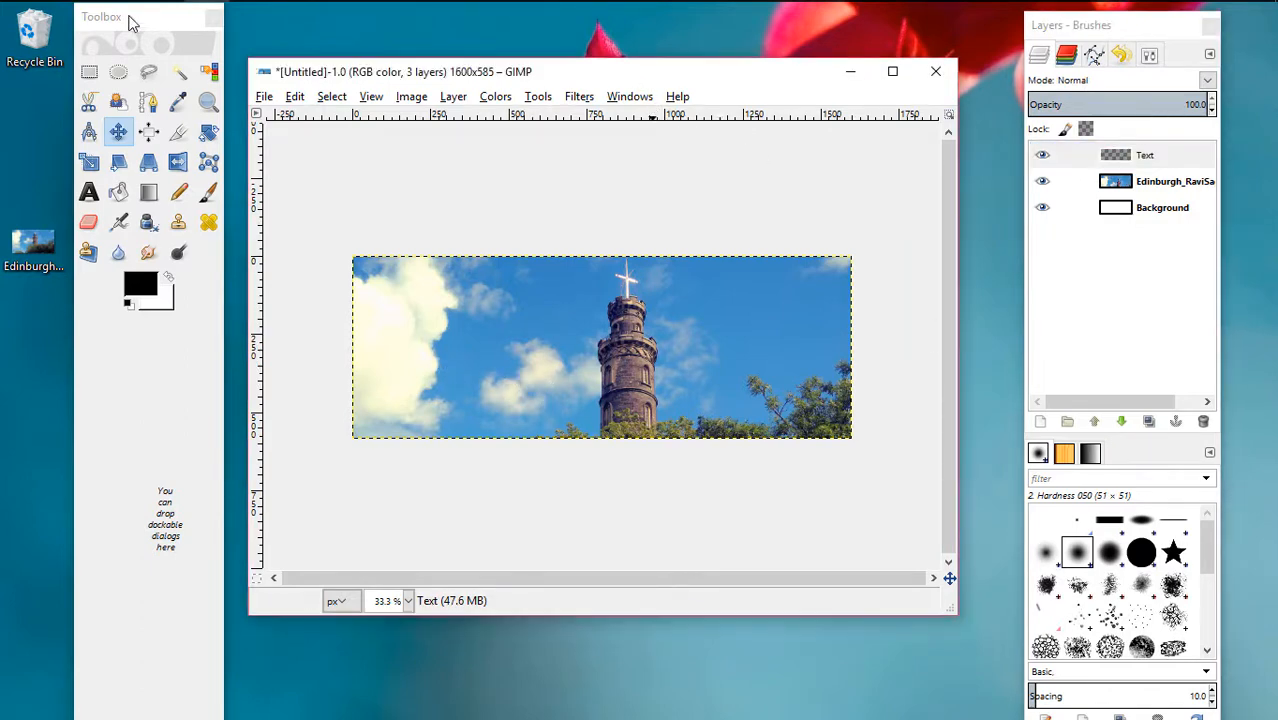
click(89, 193)
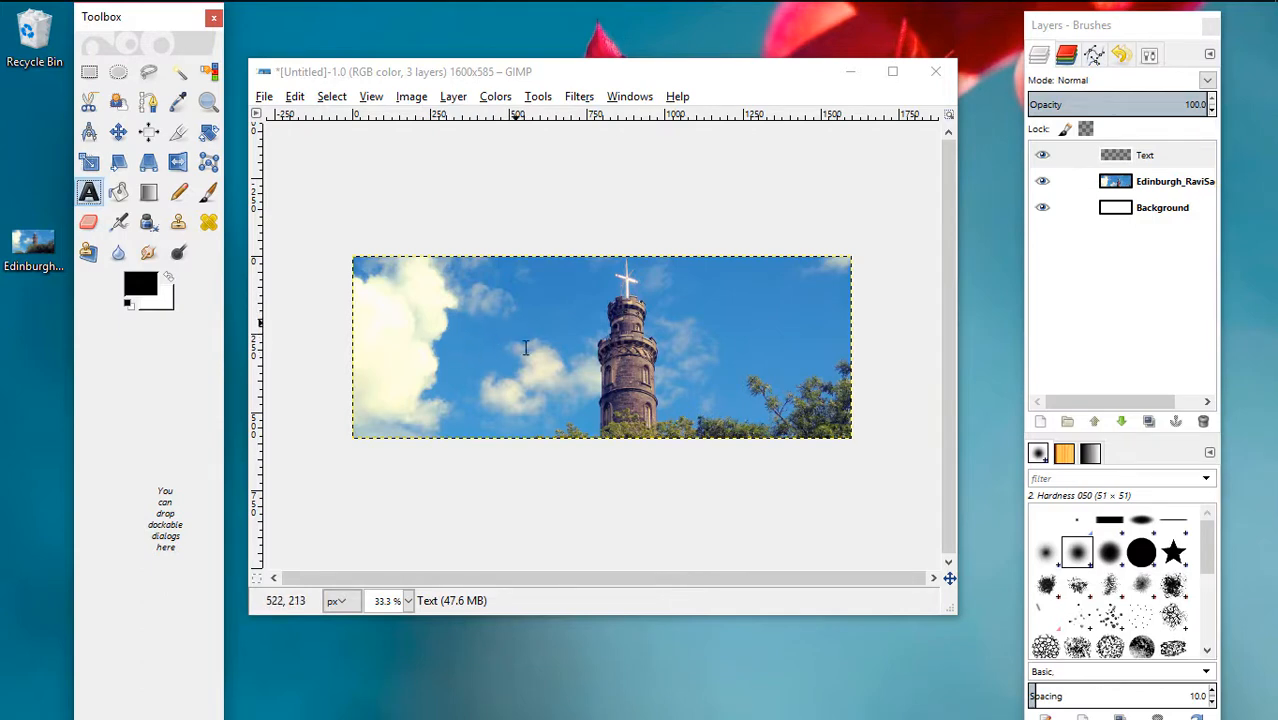
click(394, 288)
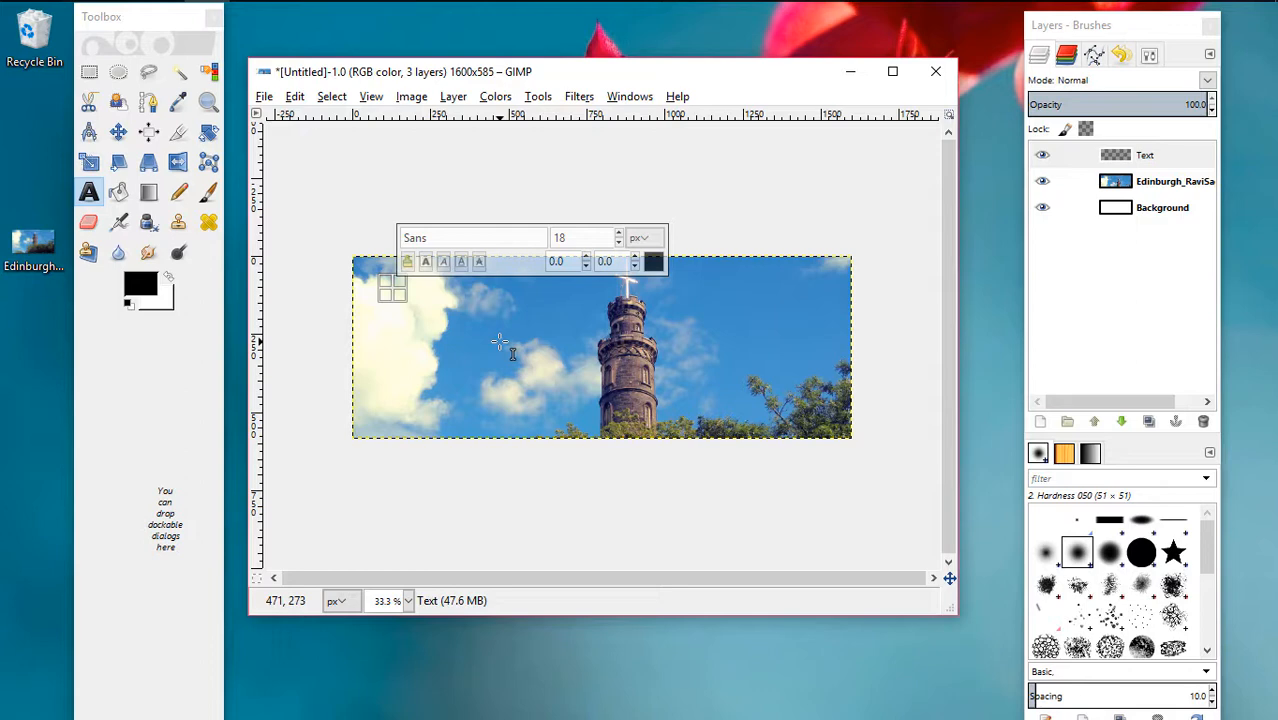
text(Click)
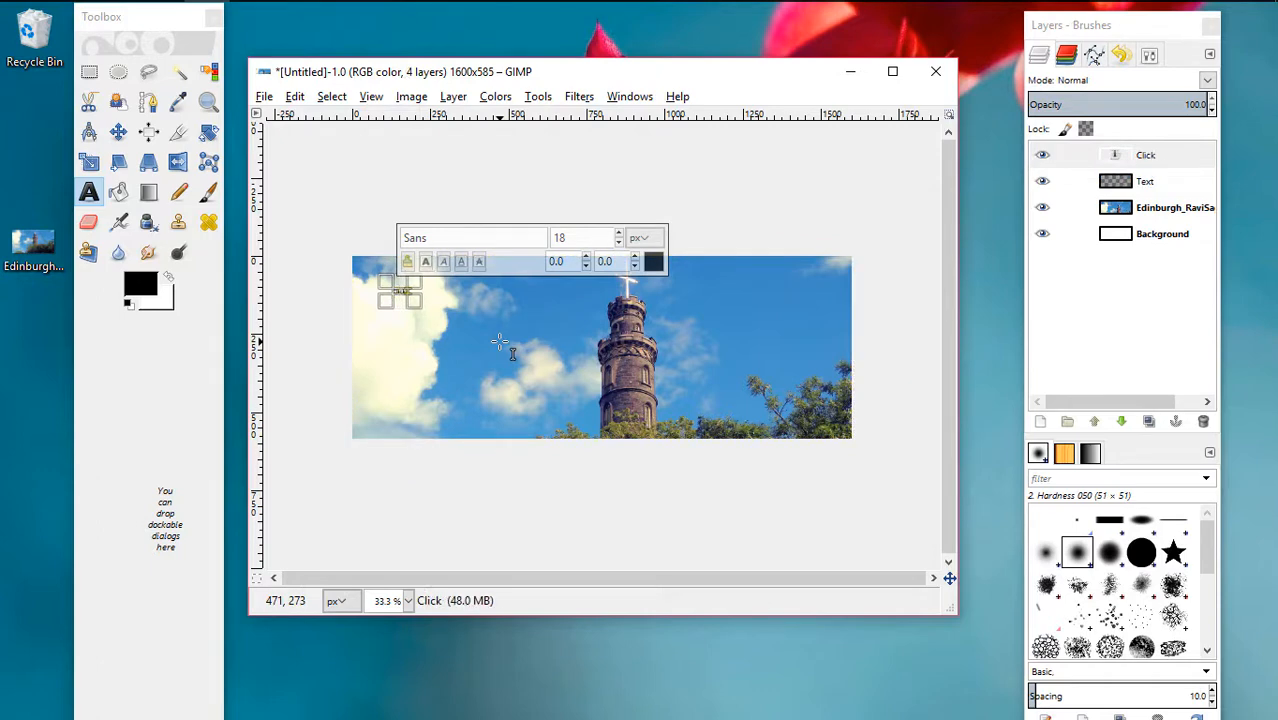
text( here)
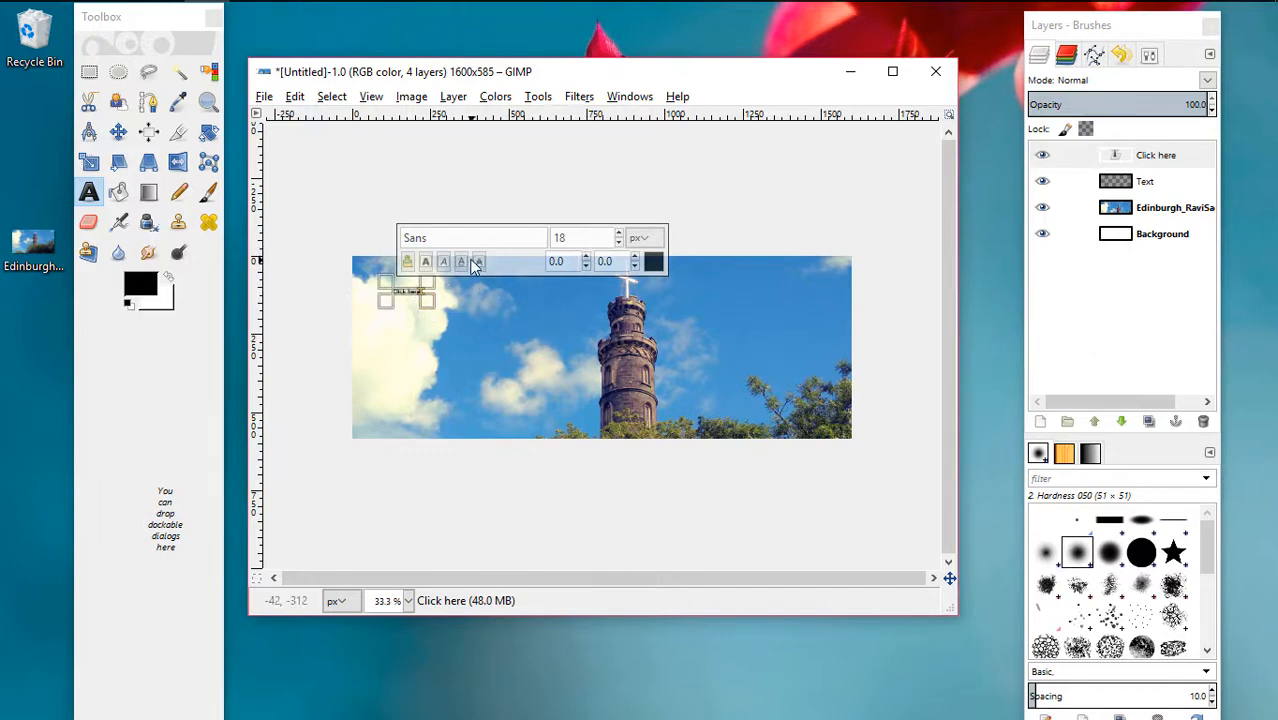
Set the size of the whole "Click here" text to 80 px.
key(ctrl+a)
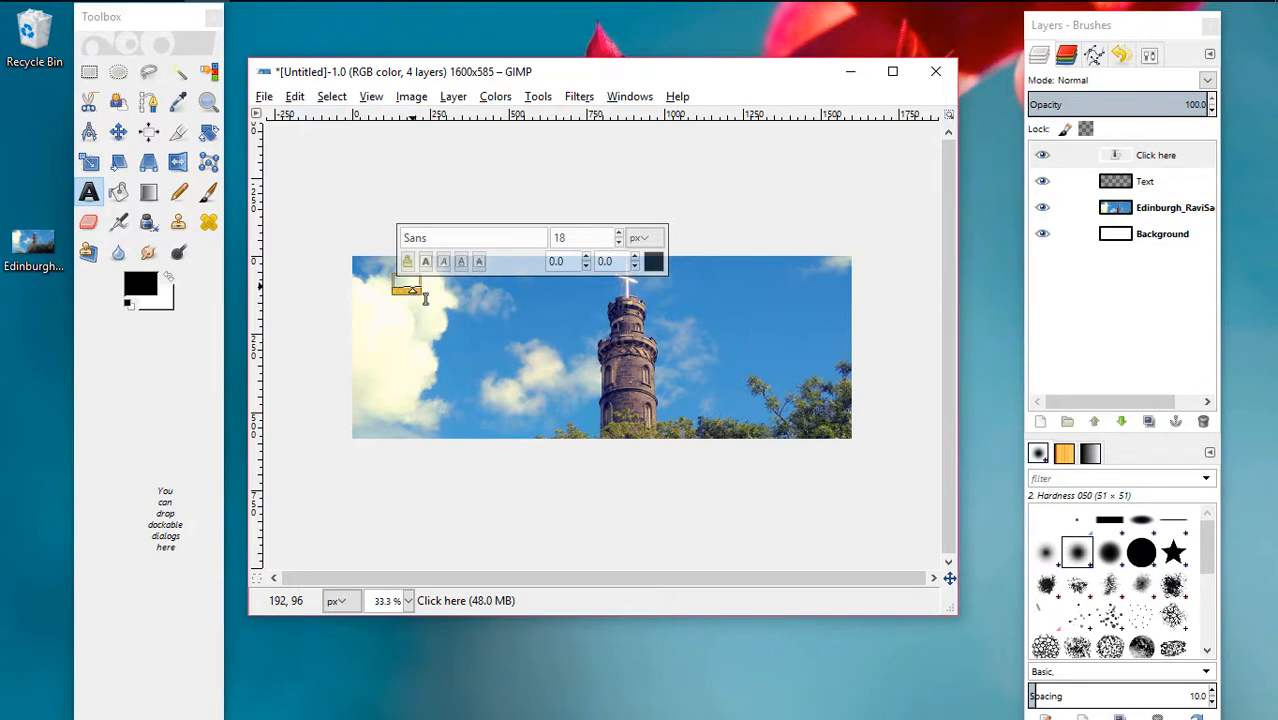
drag(600, 237, 539, 225)
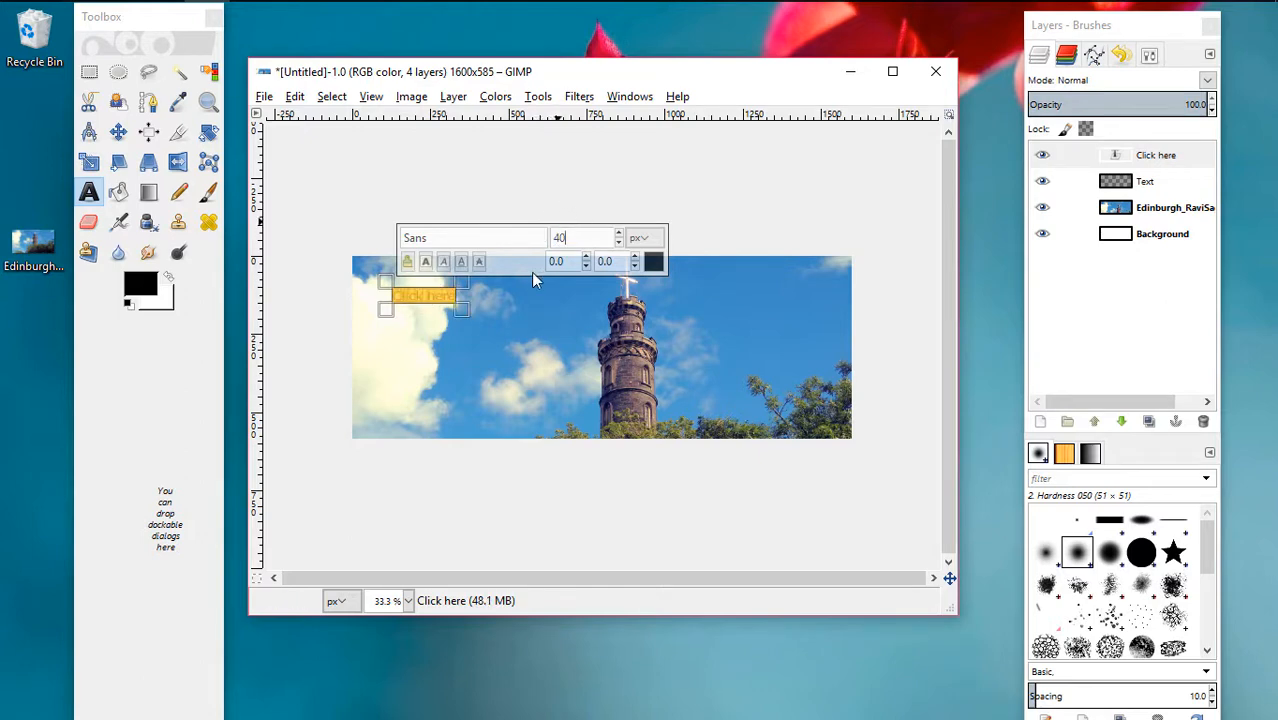
drag(585, 238, 539, 235)
text(8)
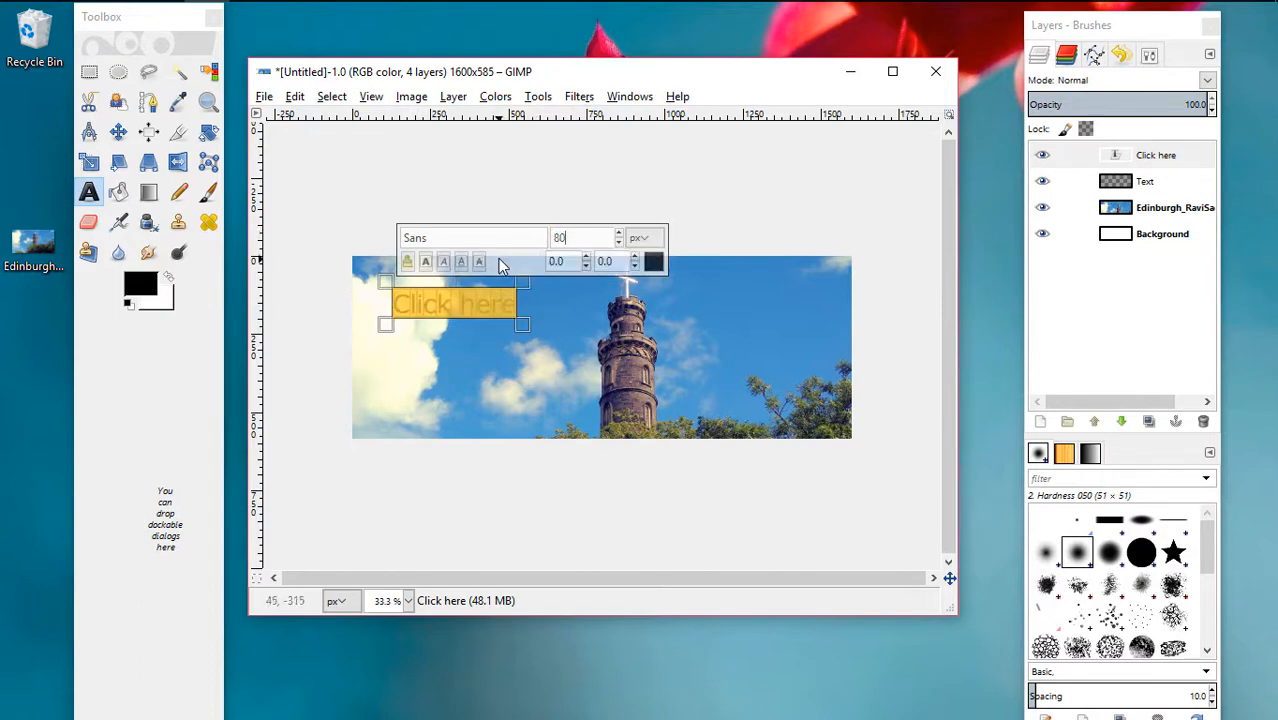
click(478, 305)
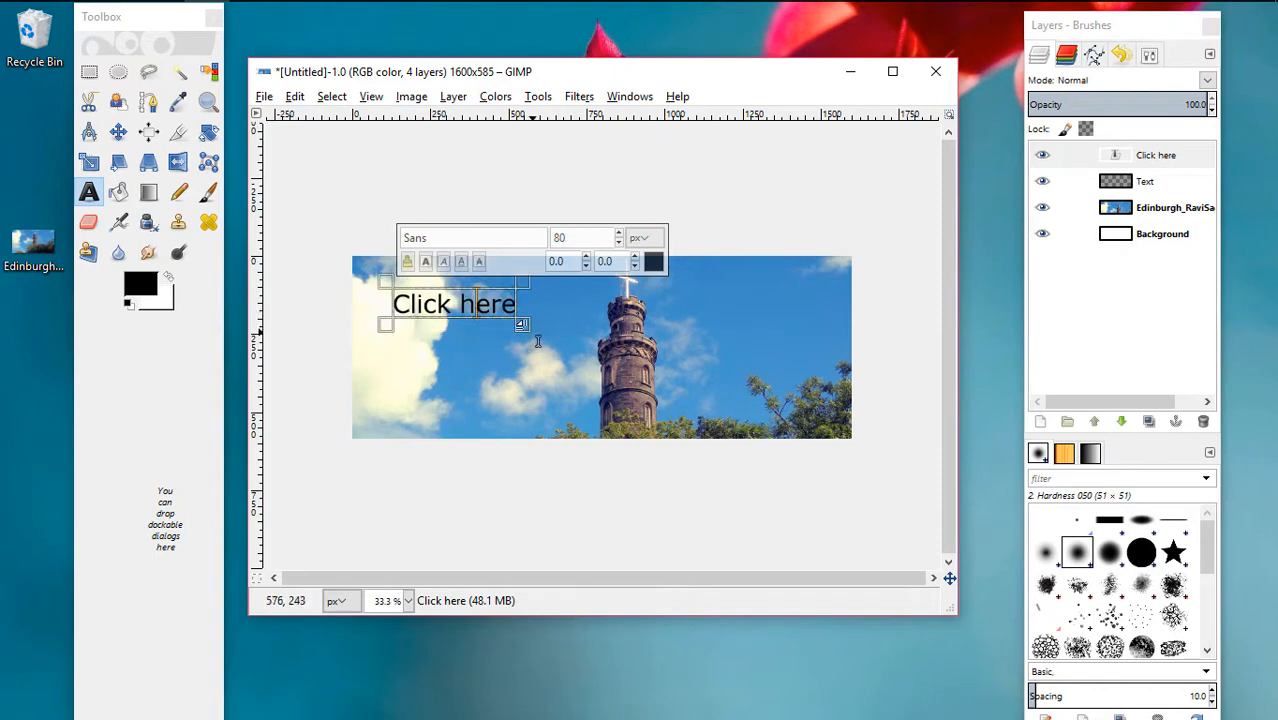
Change the font of the whole "Click here" text to Arial Bold.
triple_click(499, 305)
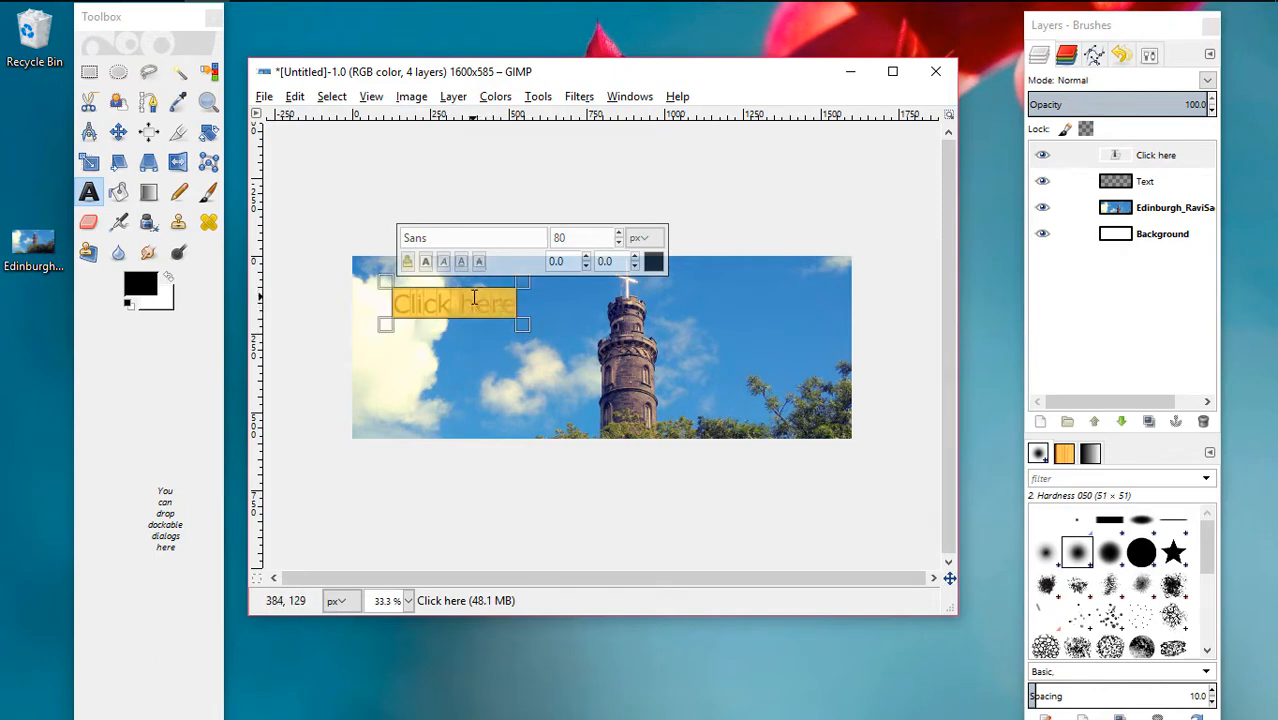
click(443, 240)
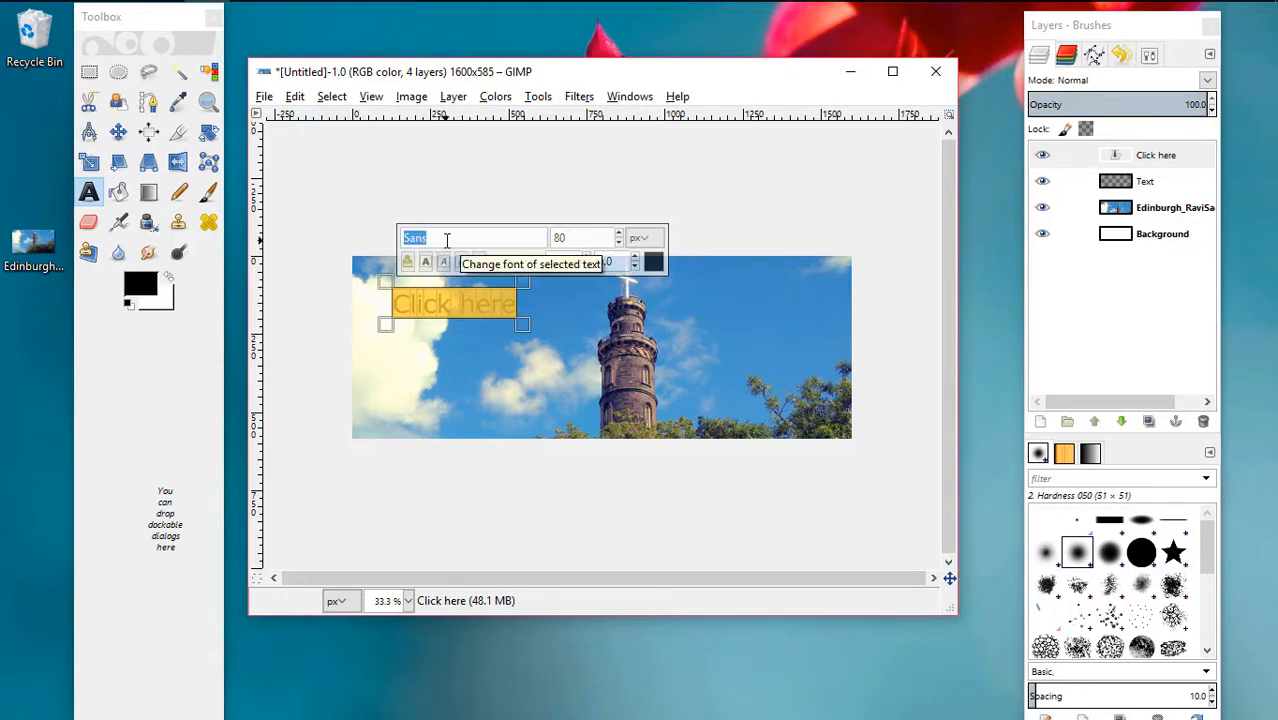
text(Arial)
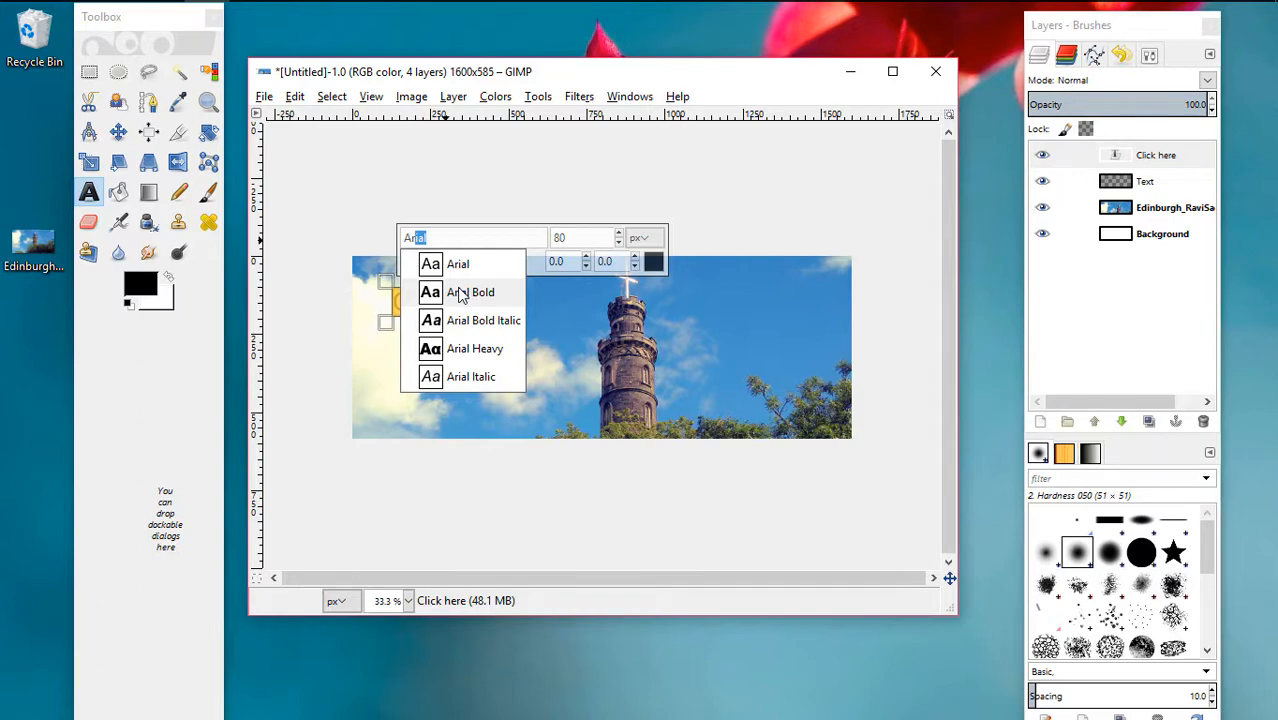
click(461, 292)
click(461, 304)
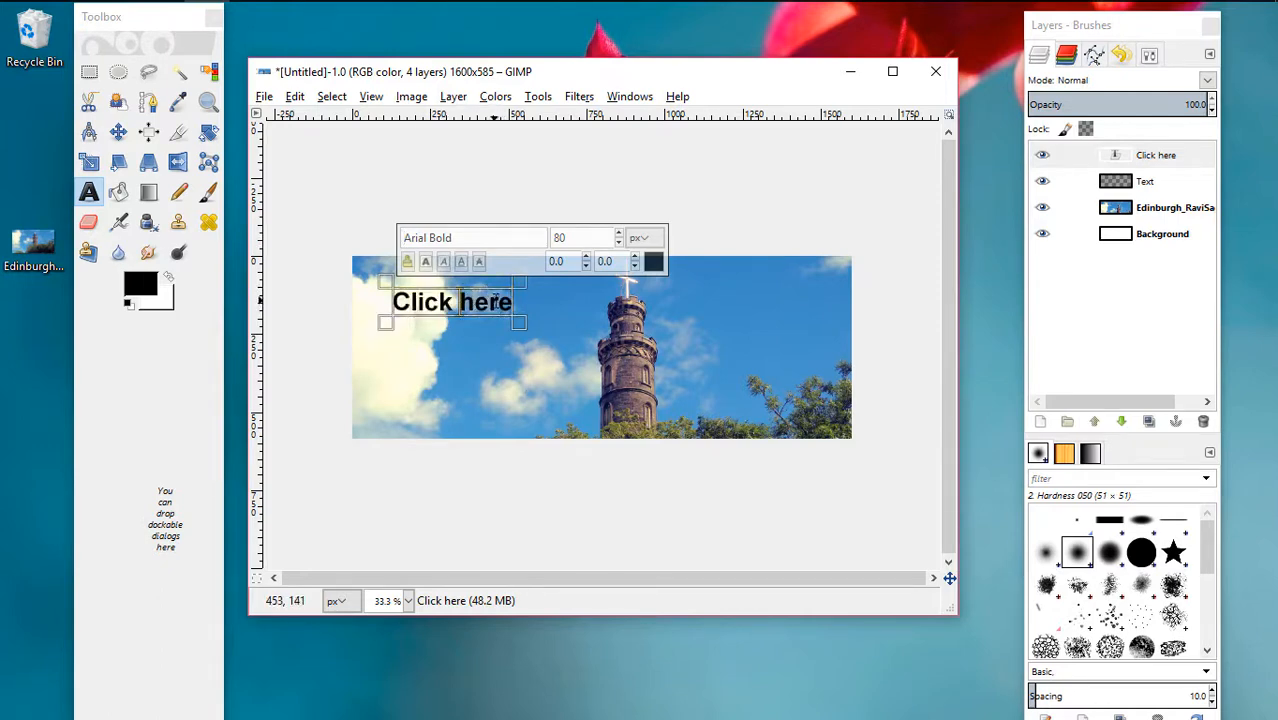
Move the "Click here" text layer down about 310 px, to the lower-left area of the banner.
click(1160, 234)
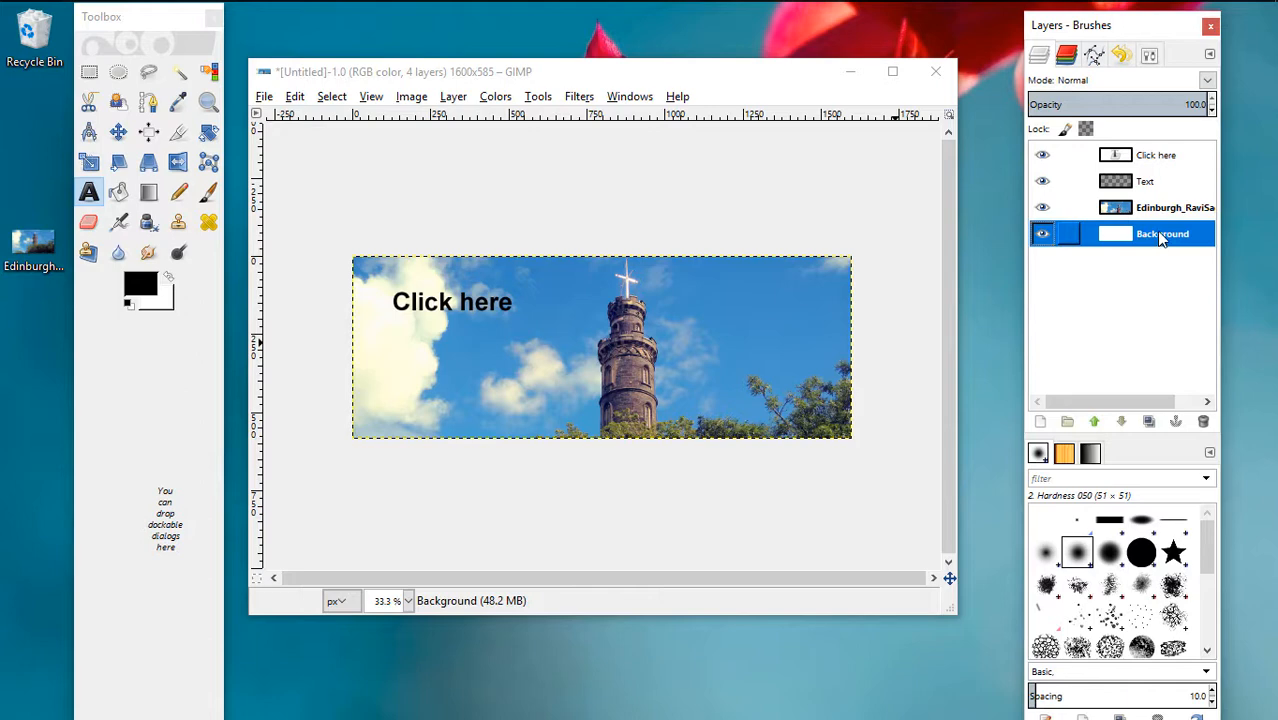
click(1160, 158)
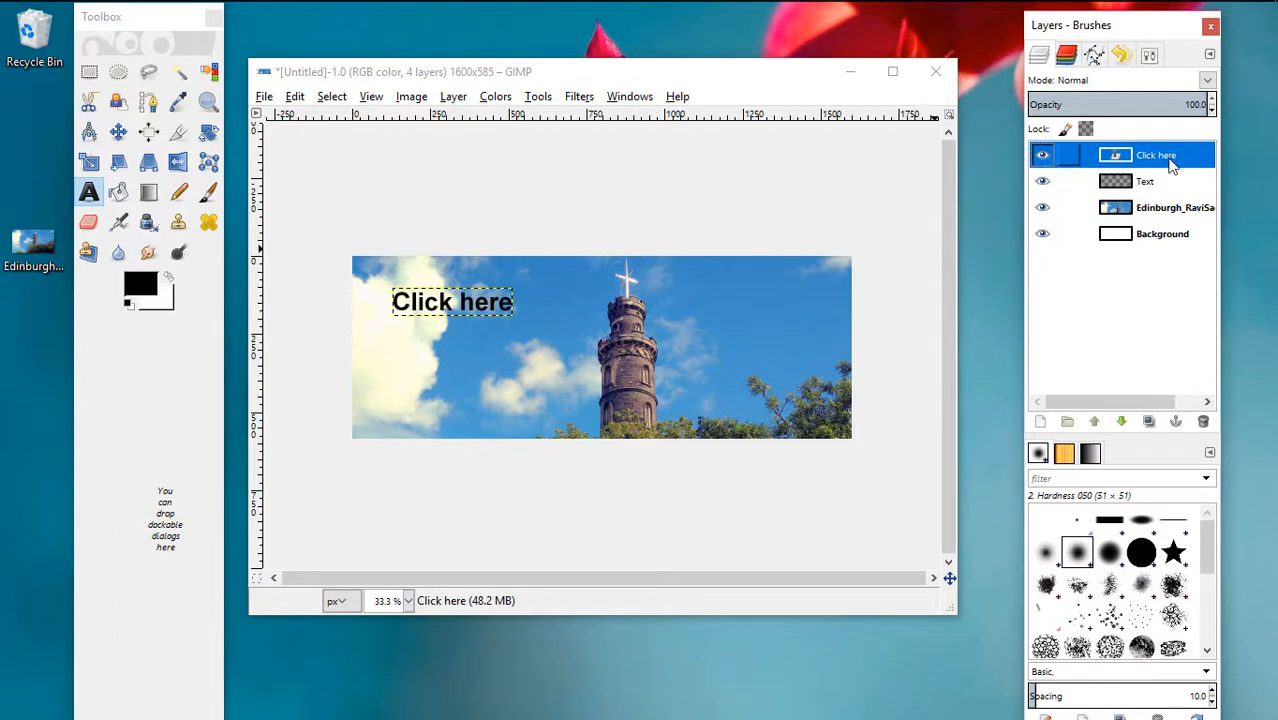
click(119, 134)
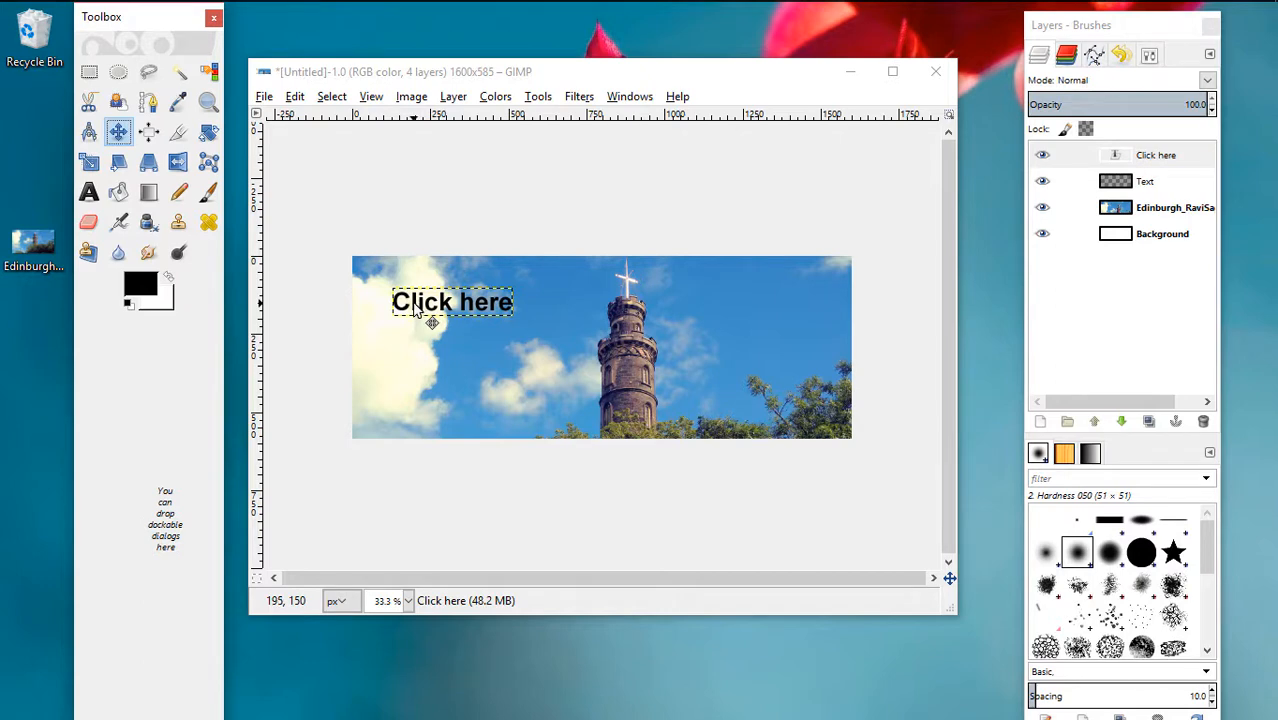
drag(418, 310, 727, 405)
drag(727, 405, 420, 403)
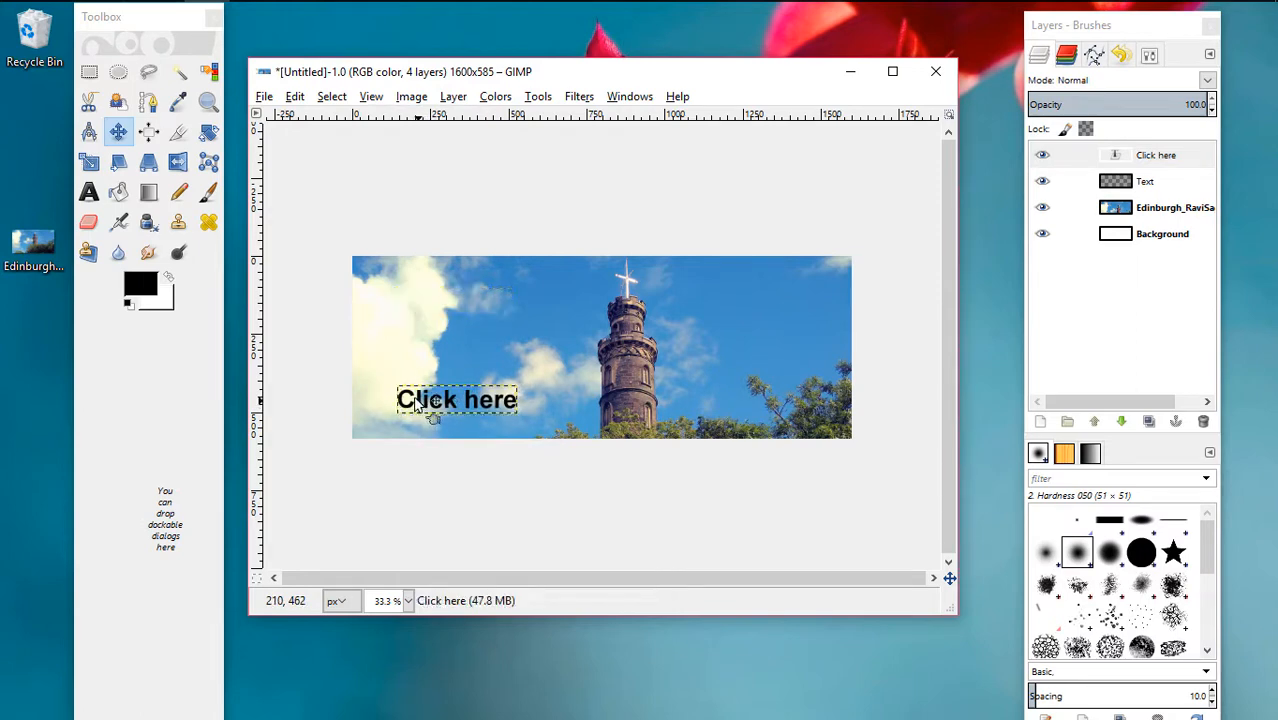
Create a 1600 x 585 px layer named Button with transparency fill, directly above the Background layer.
click(1165, 241)
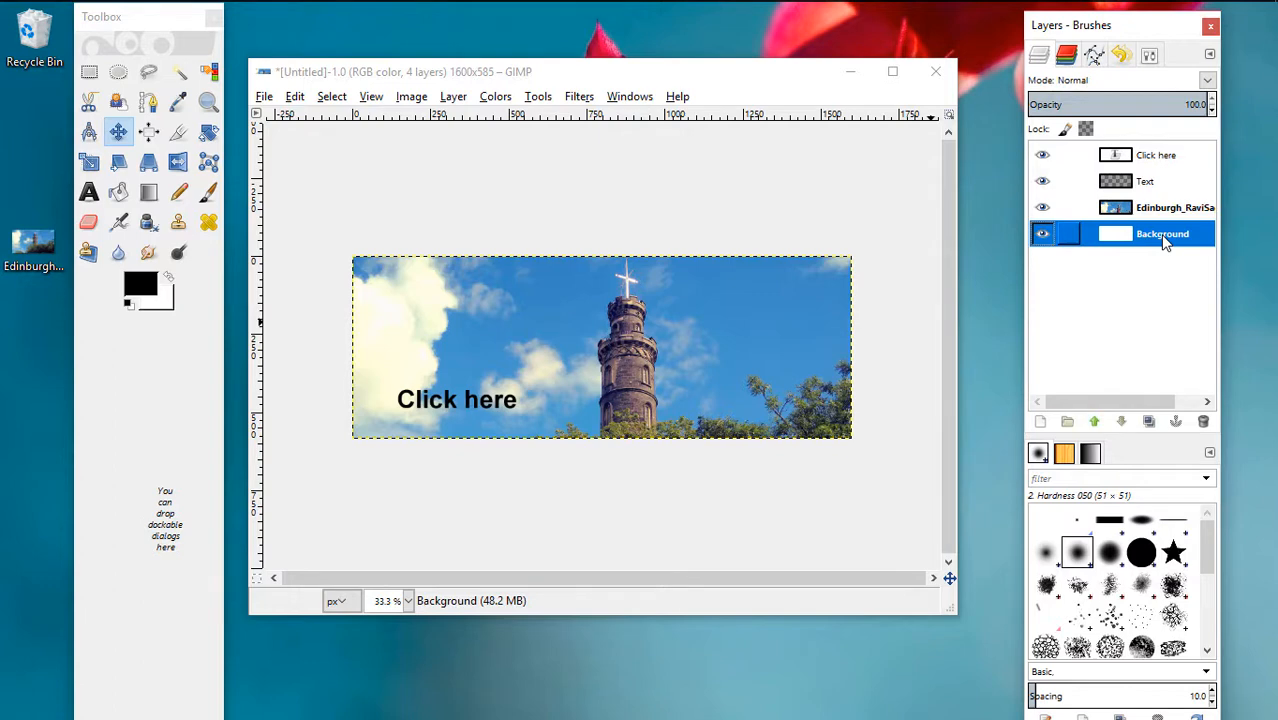
right_click(1093, 290)
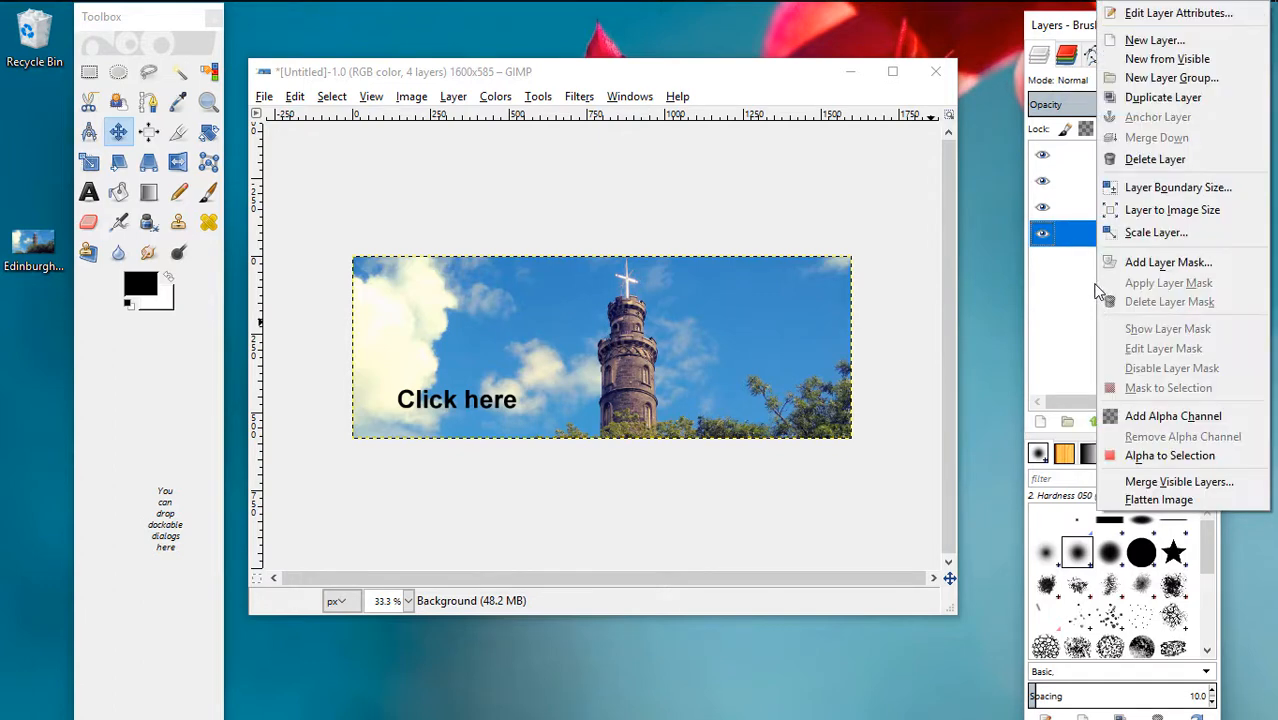
click(1212, 40)
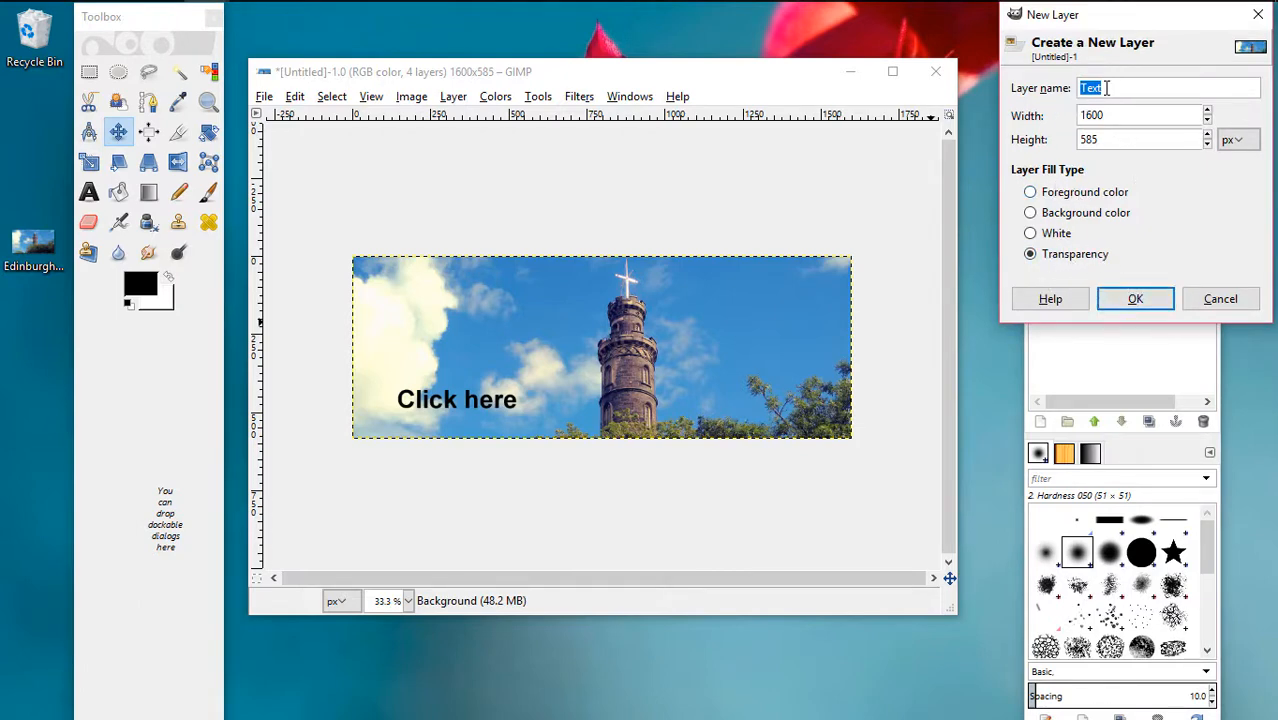
drag(1106, 88, 1038, 88)
text(Button)
click(1135, 298)
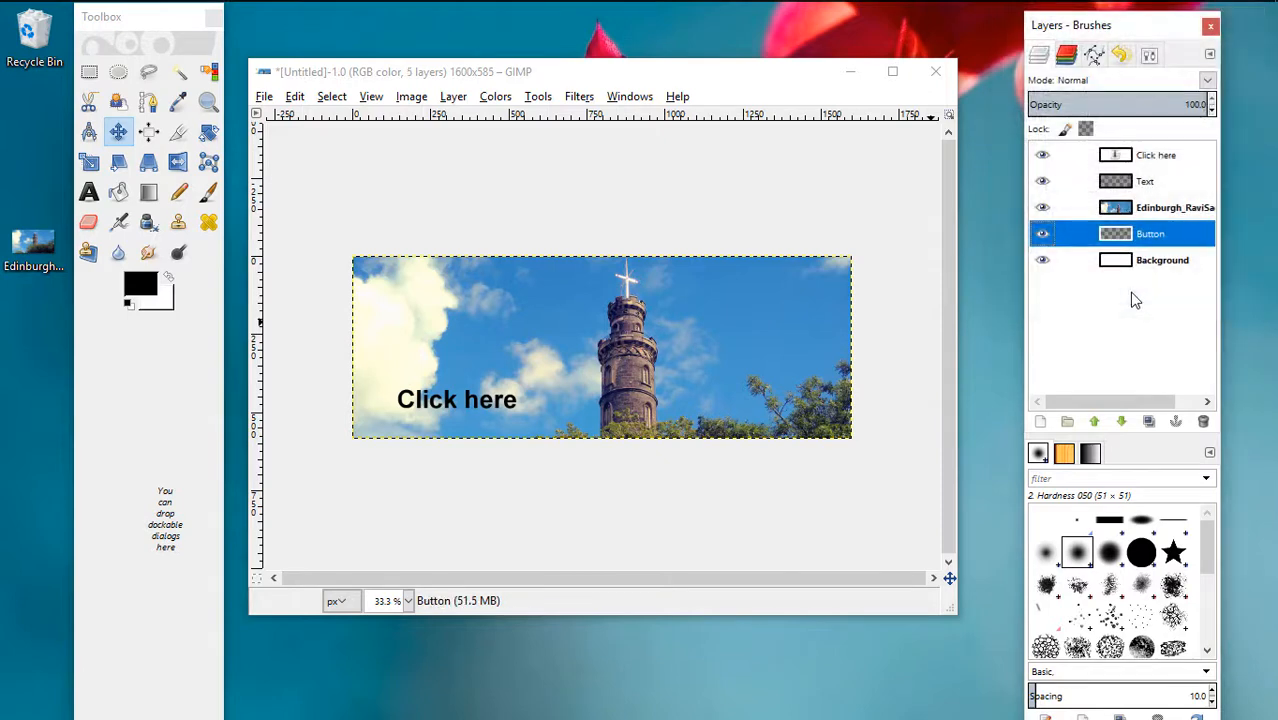
Try to move the Button layer to the top of the layer stack, and delete that layer.
drag(1162, 236, 1158, 157)
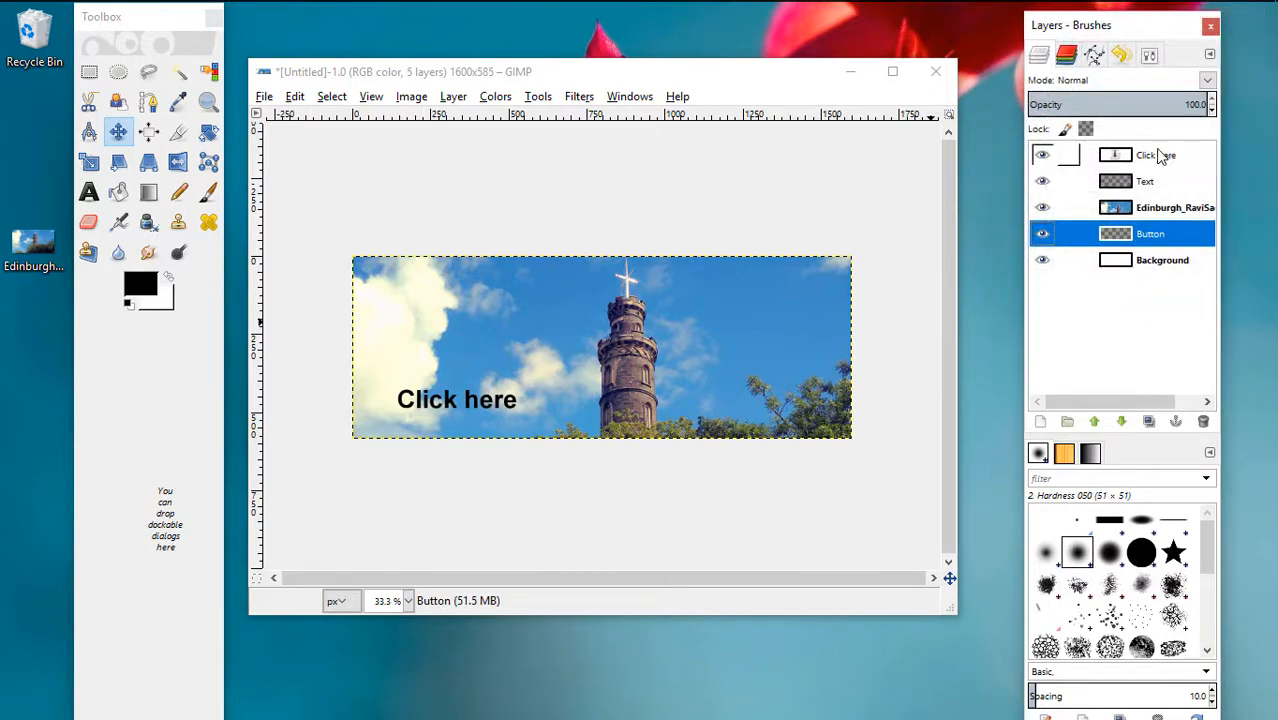
right_click(1152, 236)
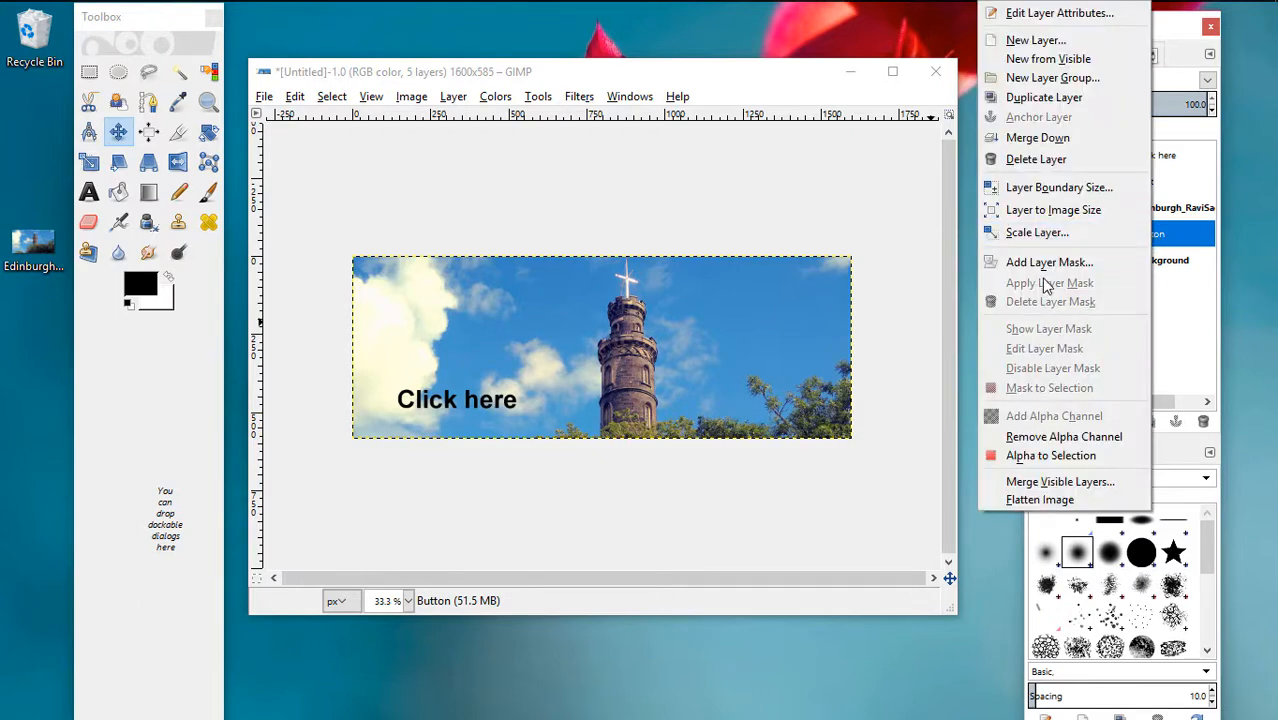
click(1040, 159)
Delete the misplaced Button layer and create a 1600 x 585 px layer named Button with transparency fill, above the "Click here" layer.
click(1145, 158)
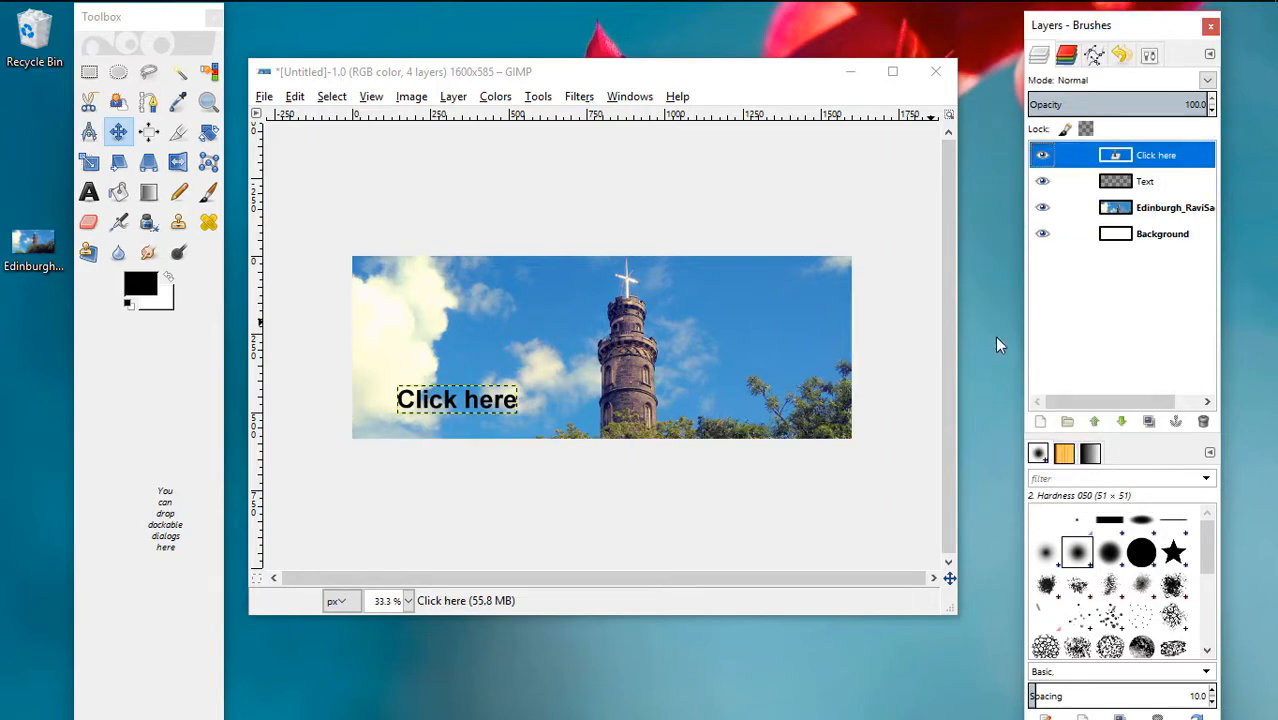
right_click(1094, 295)
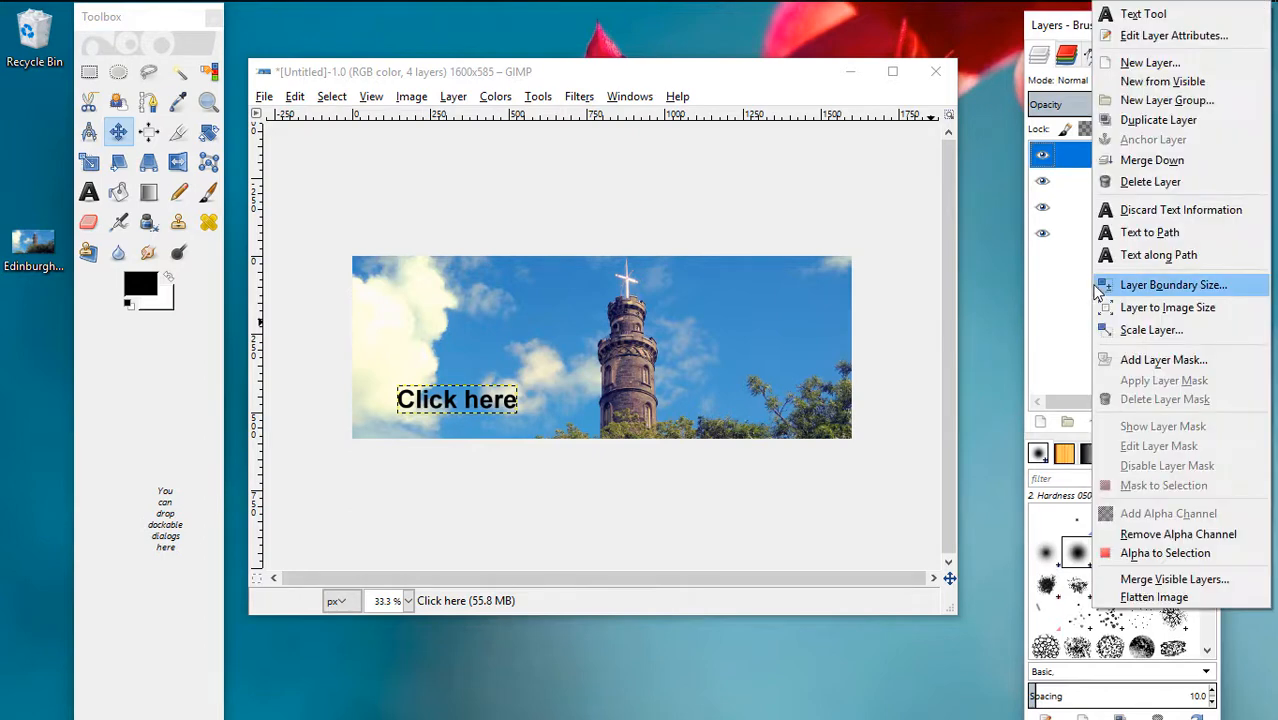
click(1175, 65)
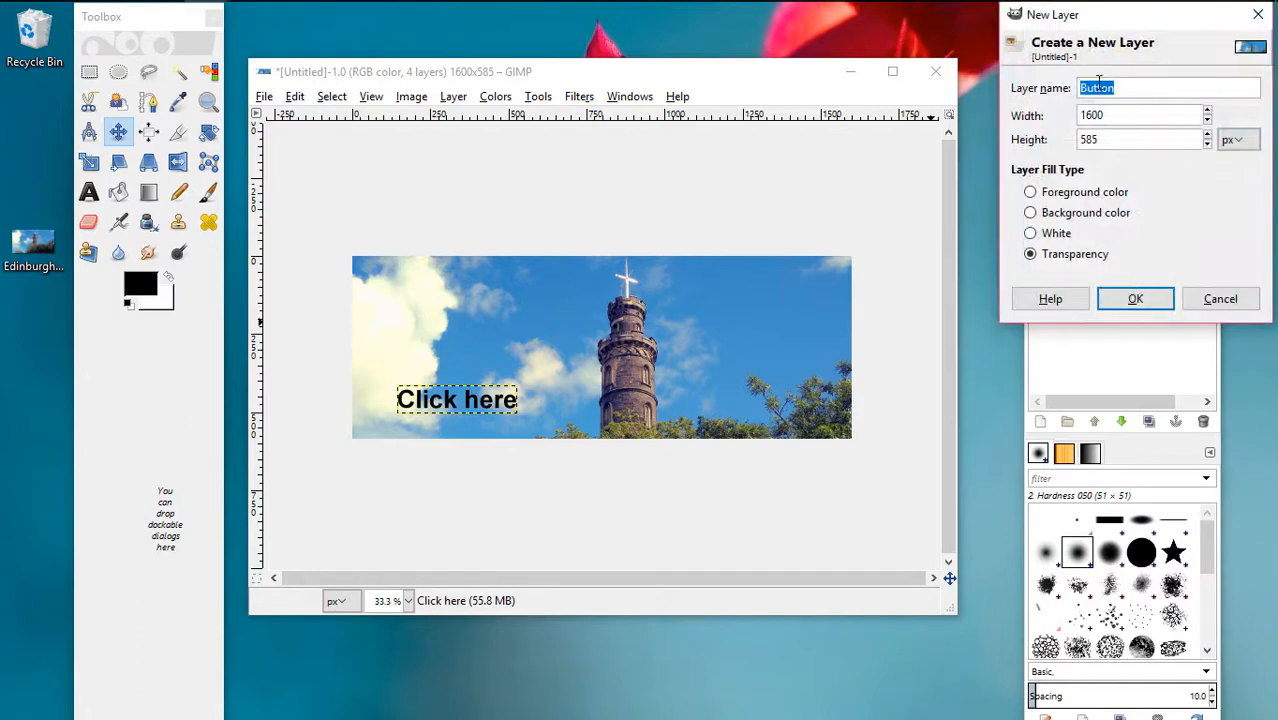
text(Button)
double_click(1129, 88)
click(1135, 298)
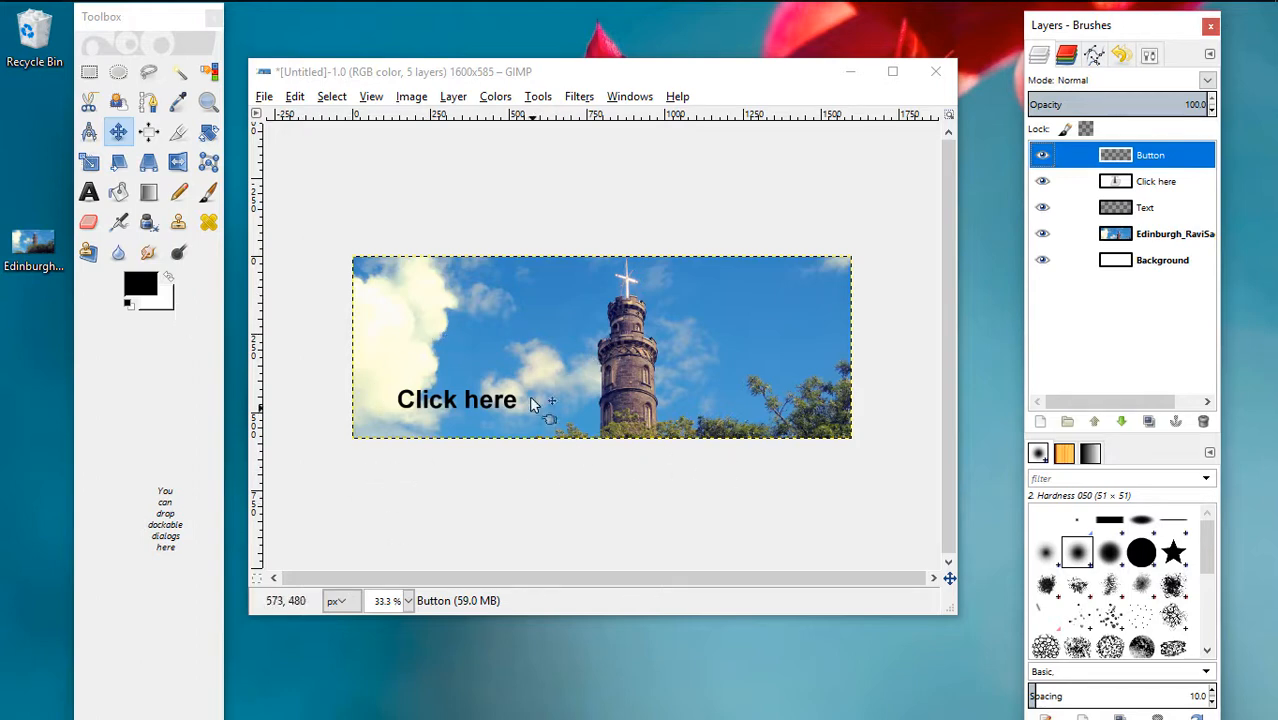
Draw a rectangular selection of about 440 x 140 px around the "Click here" text with the Rectangle Select tool.
click(140, 28)
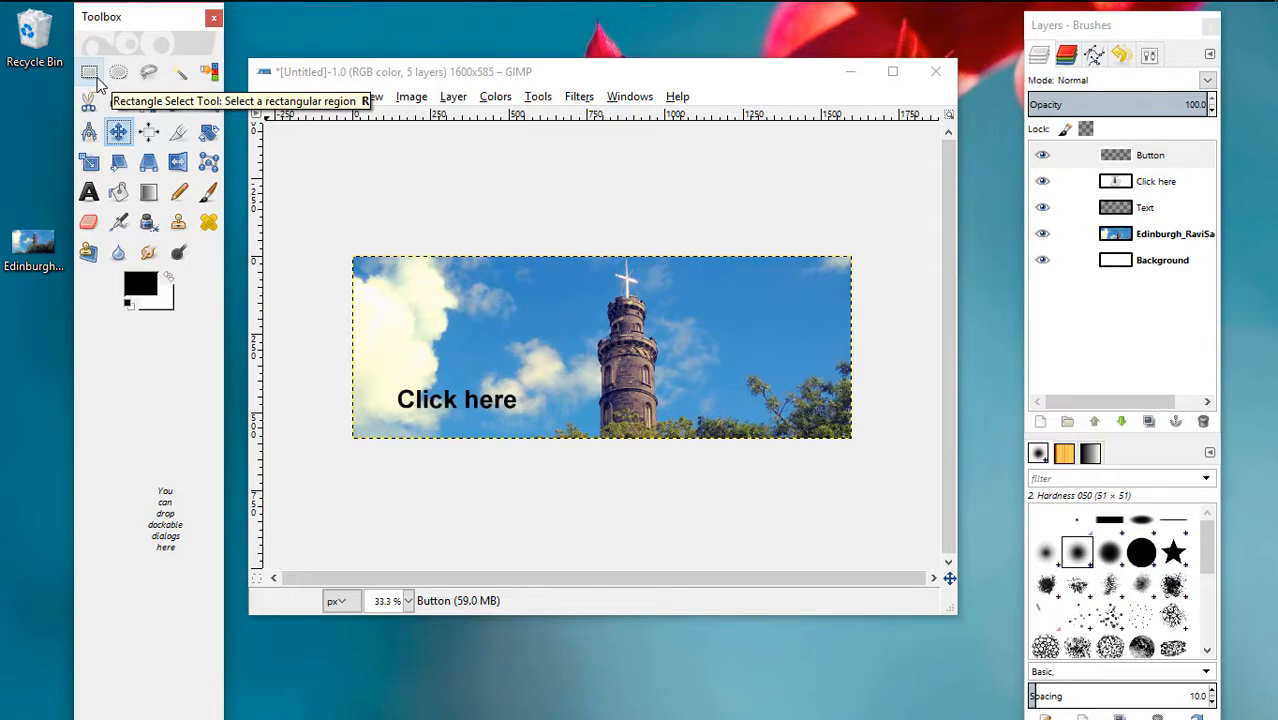
click(89, 73)
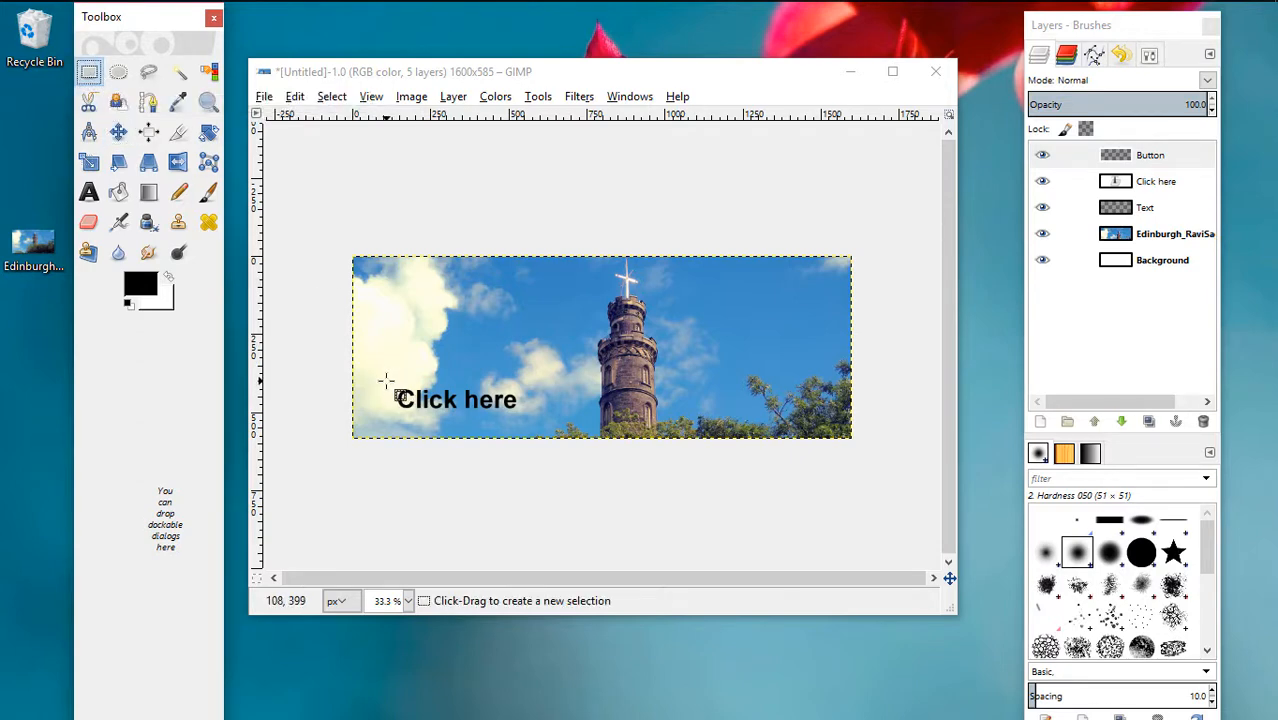
drag(389, 383, 525, 422)
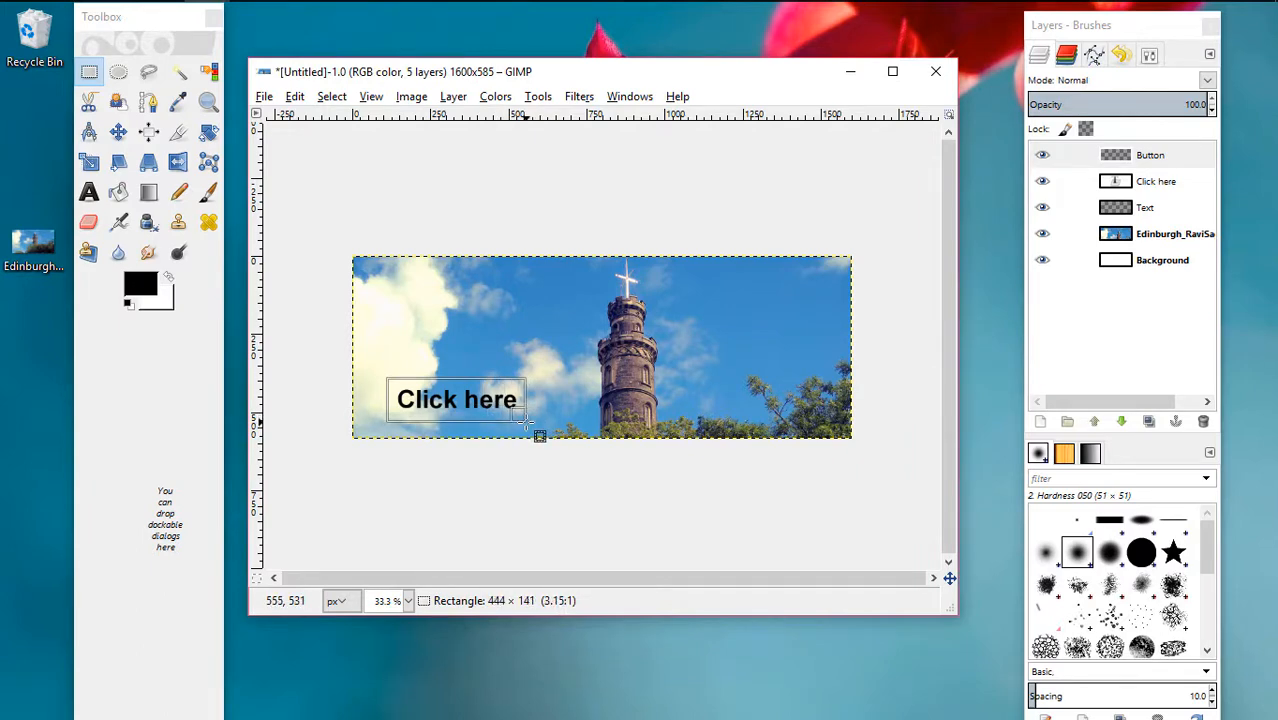
drag(522, 420, 522, 421)
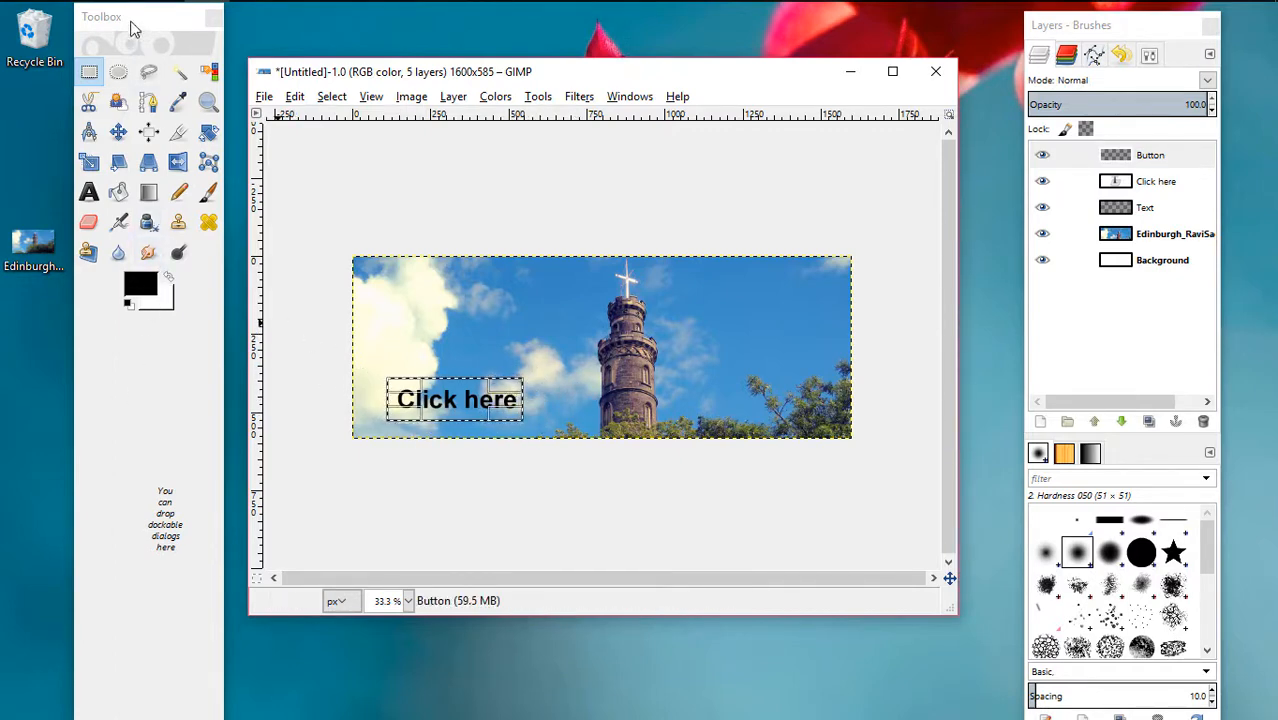
Set the foreground color to bright red and fill the rectangular selection on the Button layer using Bucket Fill.
drag(136, 28, 138, 33)
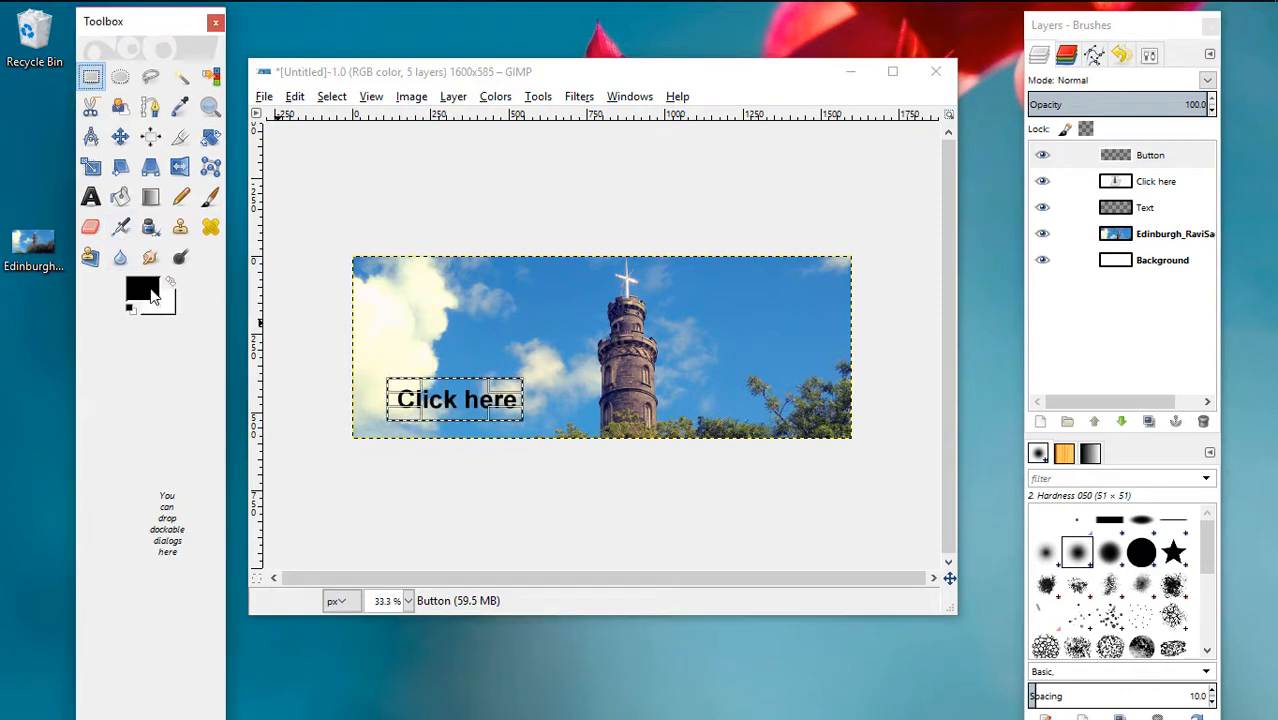
click(121, 197)
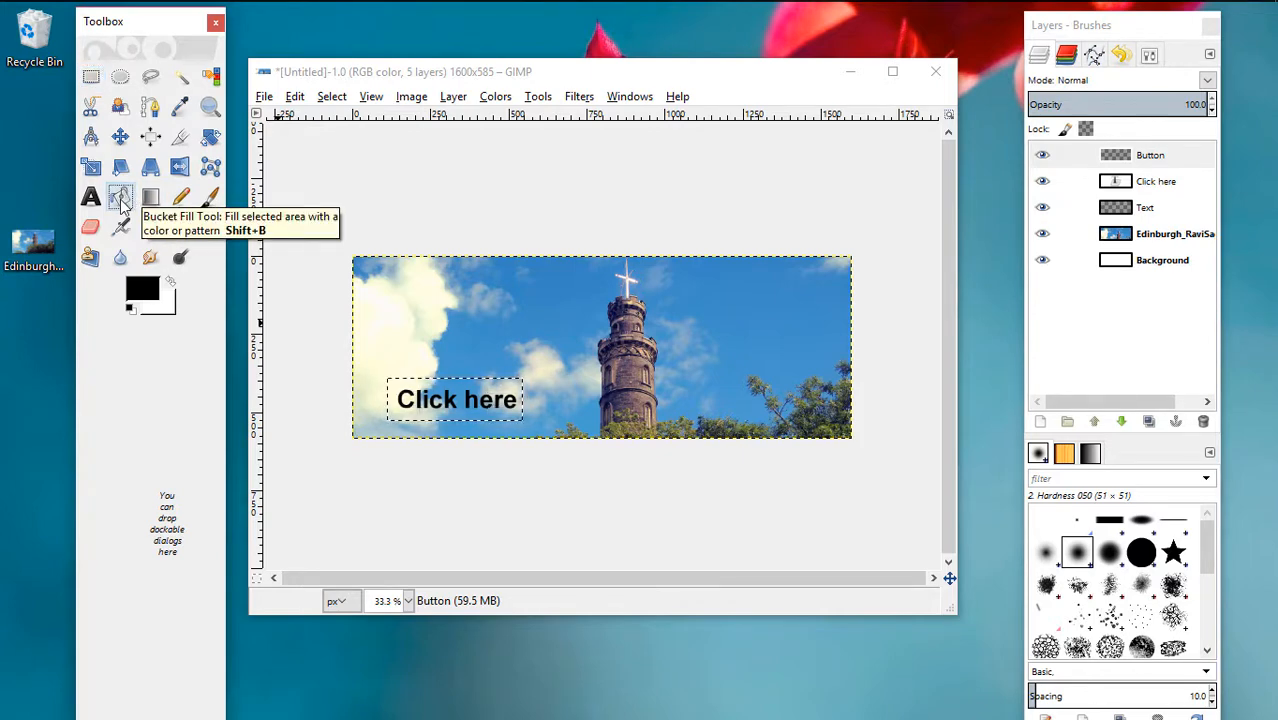
click(150, 290)
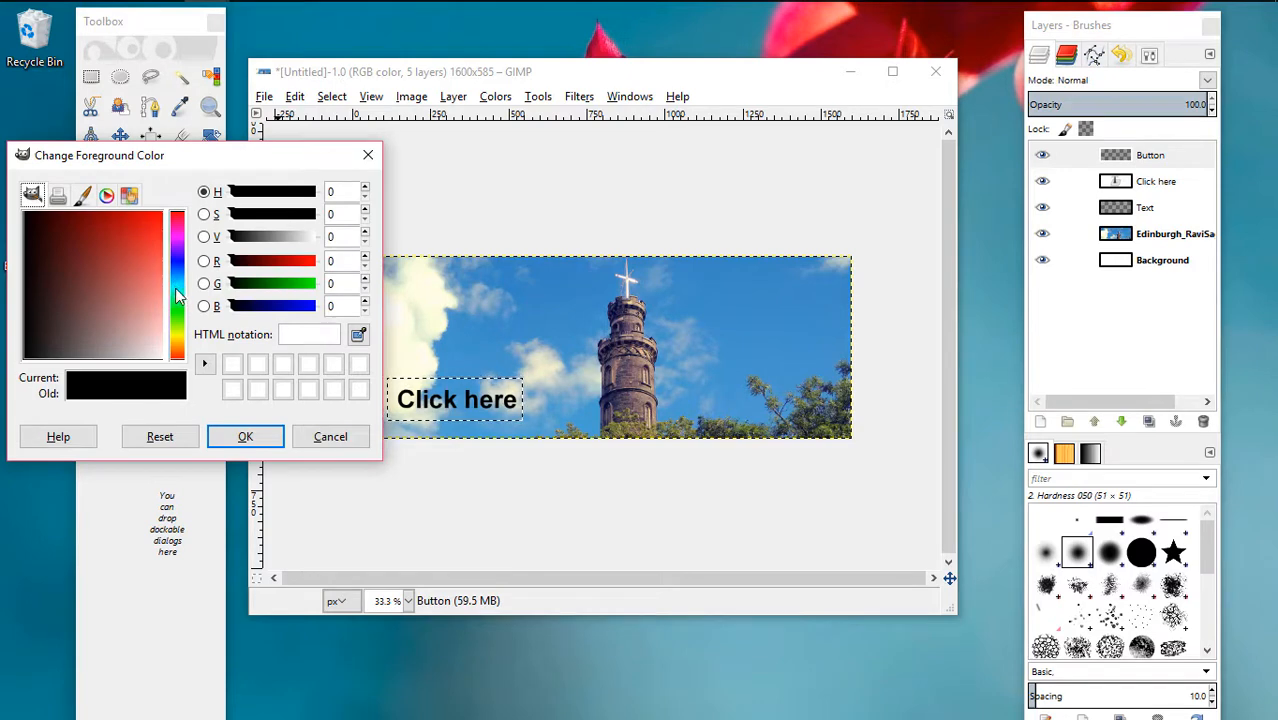
mouse_move(175, 288)
mouse_down()
mouse_move(184, 271)
mouse_move(183, 335)
mouse_move(187, 288)
mouse_up()
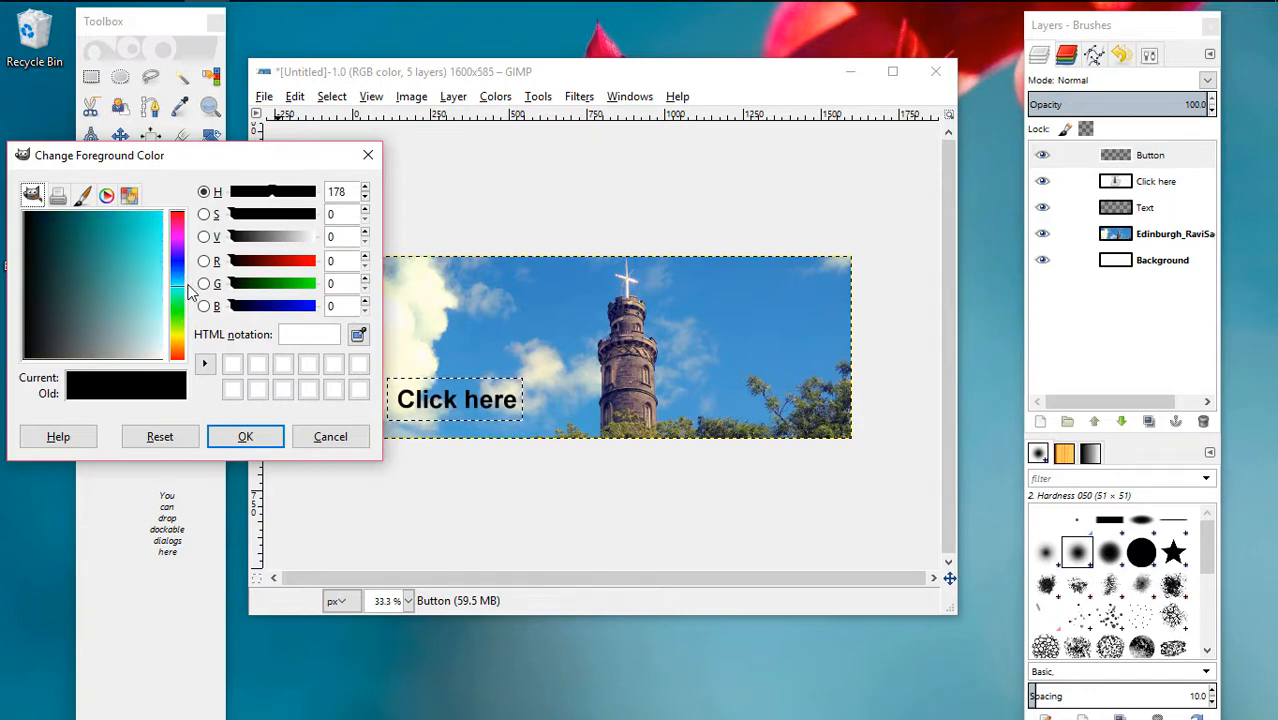
mouse_move(161, 236)
mouse_down()
mouse_move(164, 210)
mouse_move(183, 240)
mouse_move(187, 225)
mouse_move(156, 216)
mouse_up()
click(232, 441)
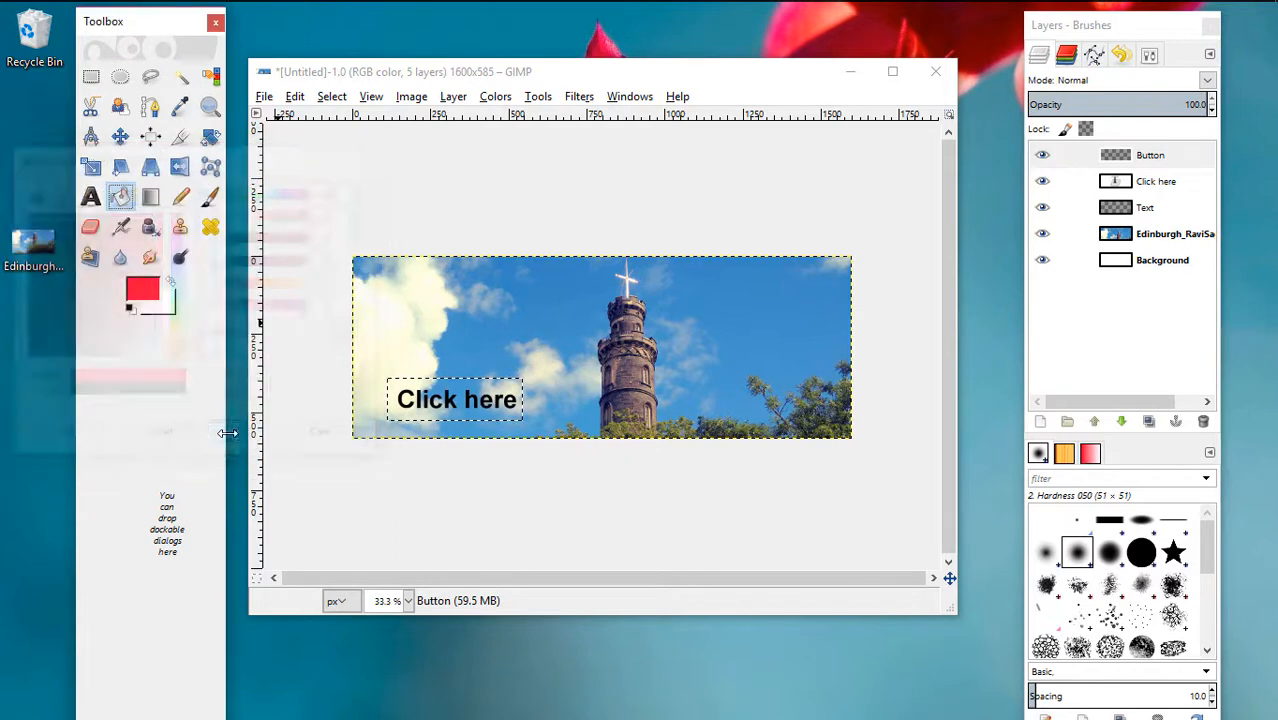
click(438, 383)
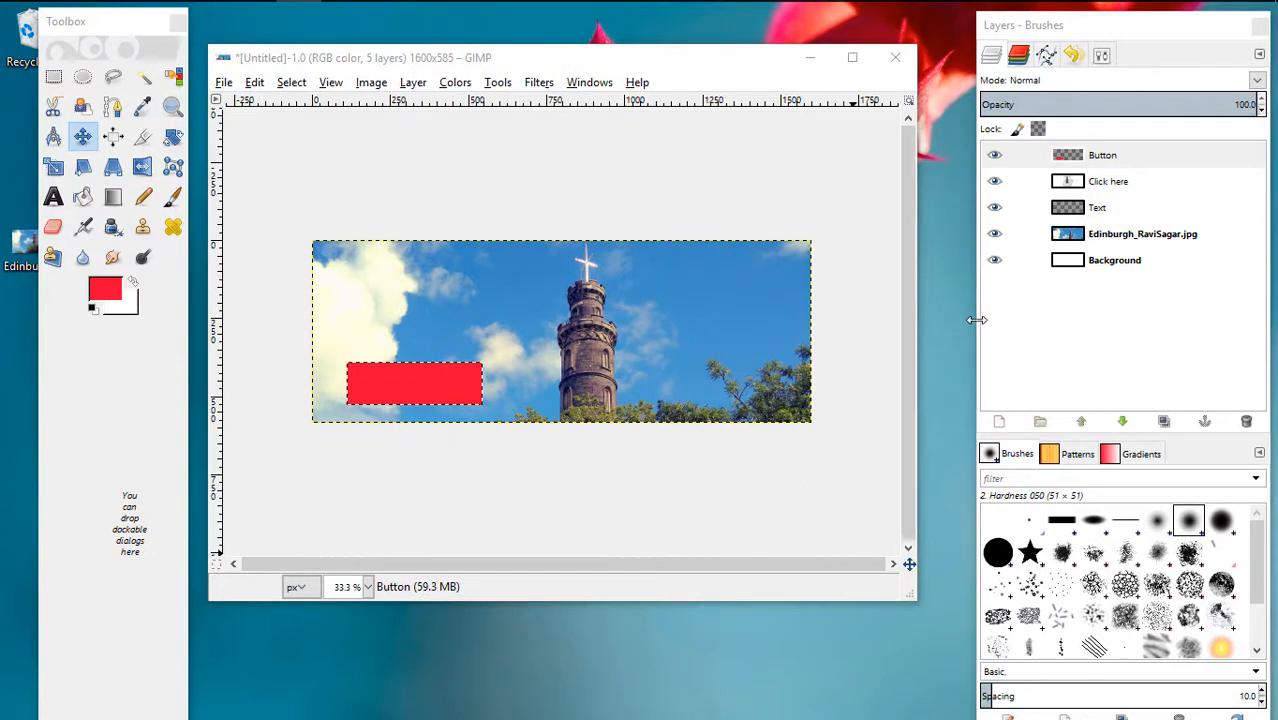
Lower the Button layer by one in the stack, directly beneath the "Click here" text layer.
click(980, 328)
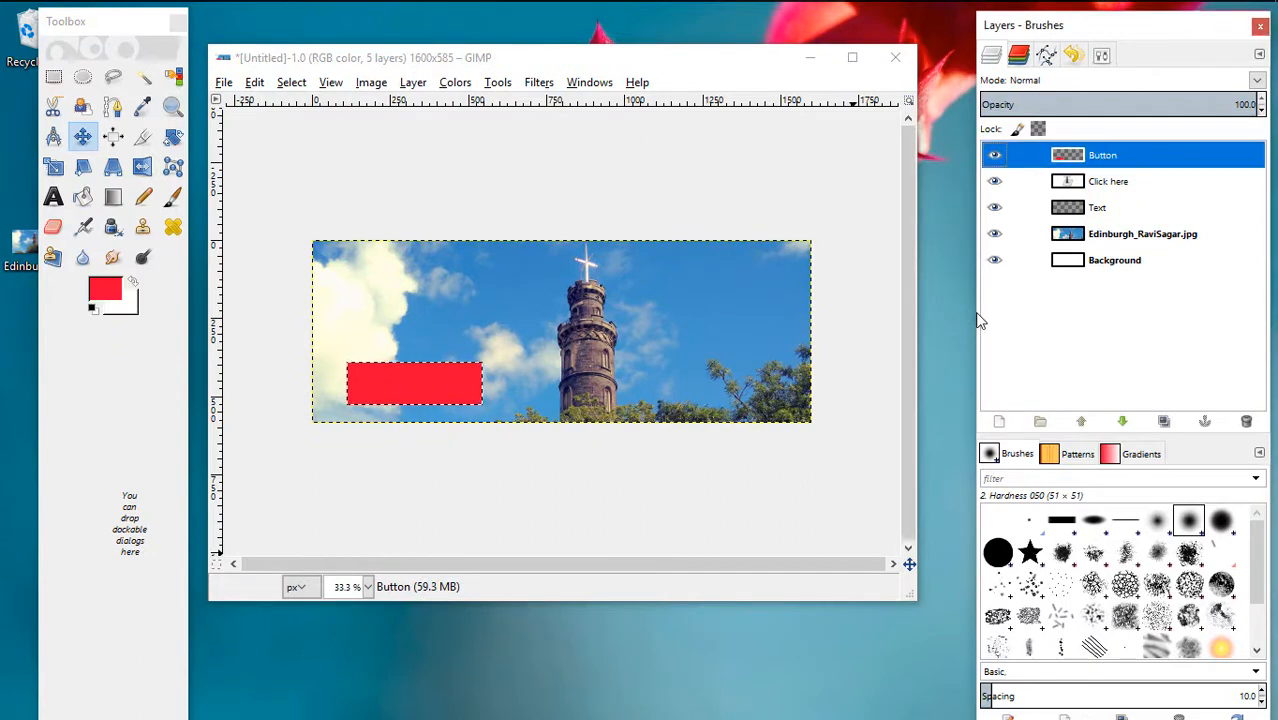
drag(980, 318, 988, 316)
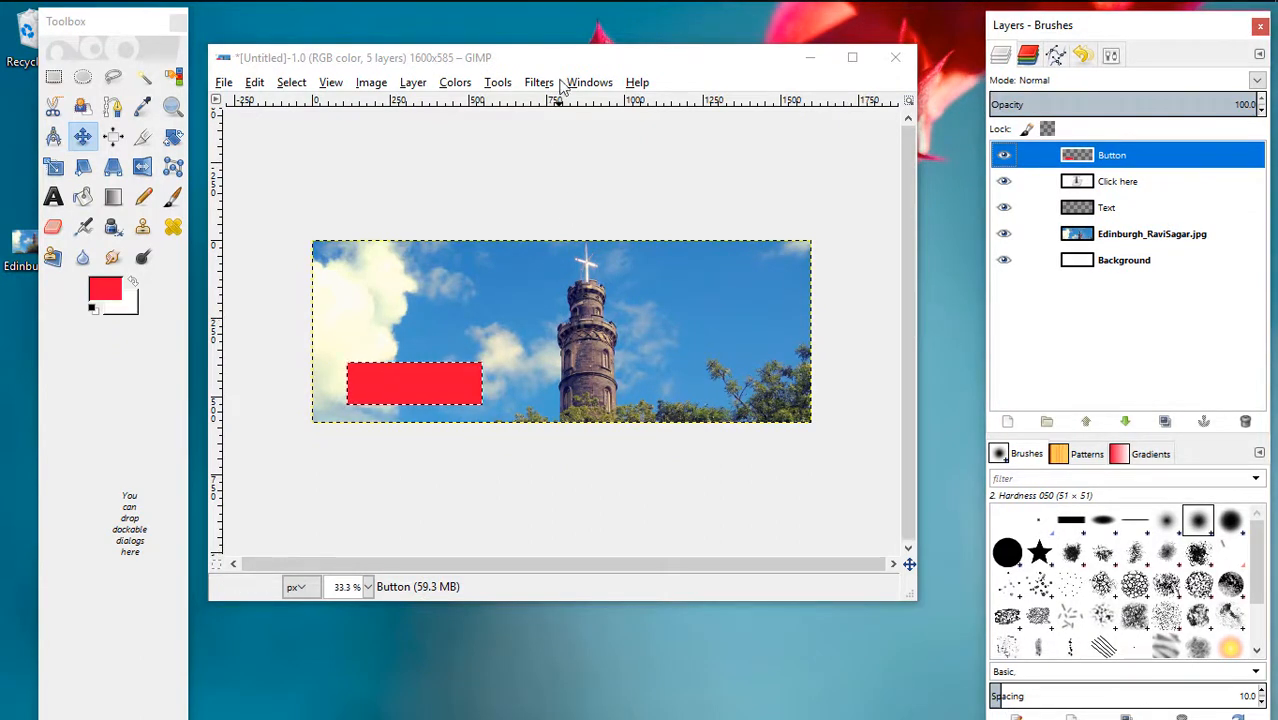
drag(550, 56, 567, 58)
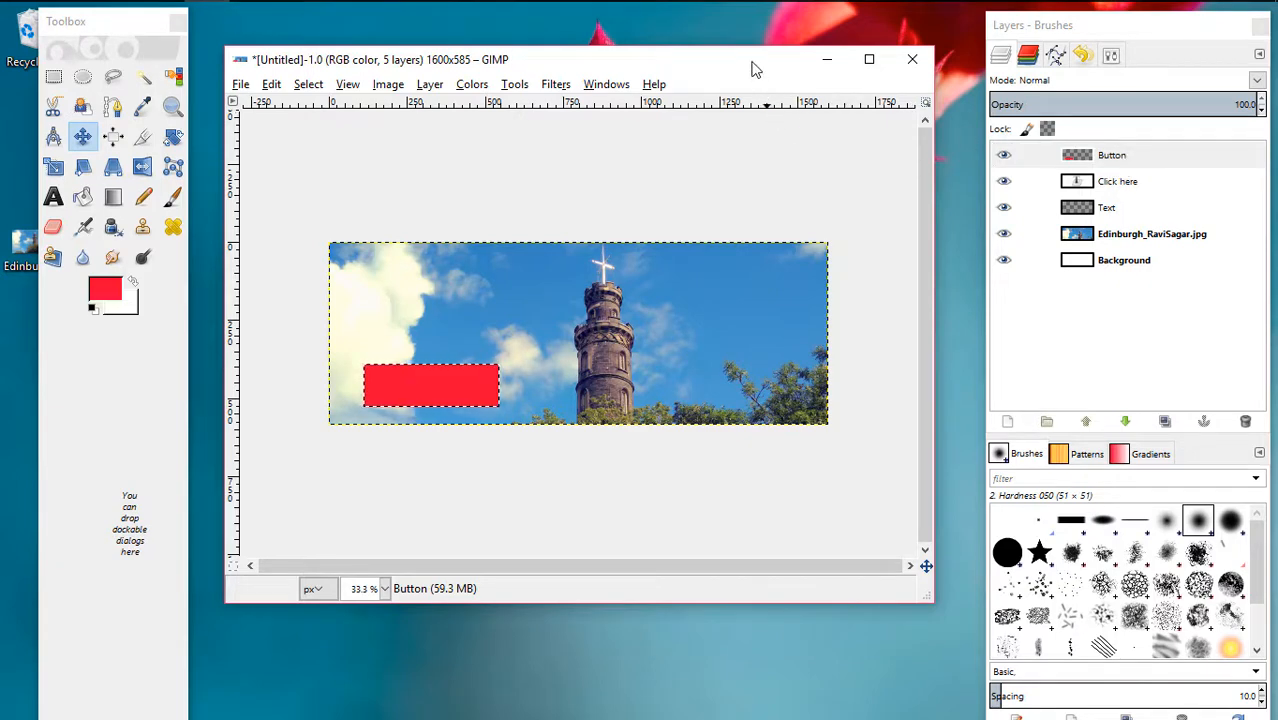
click(1137, 161)
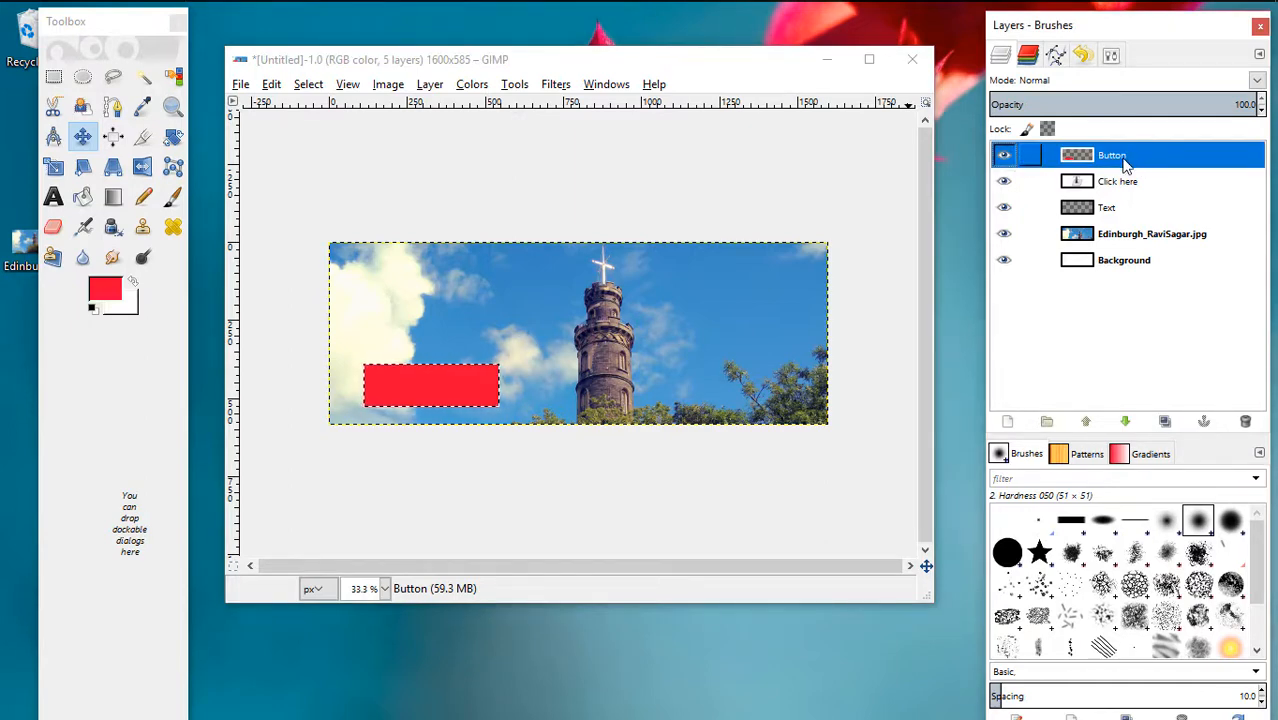
click(430, 86)
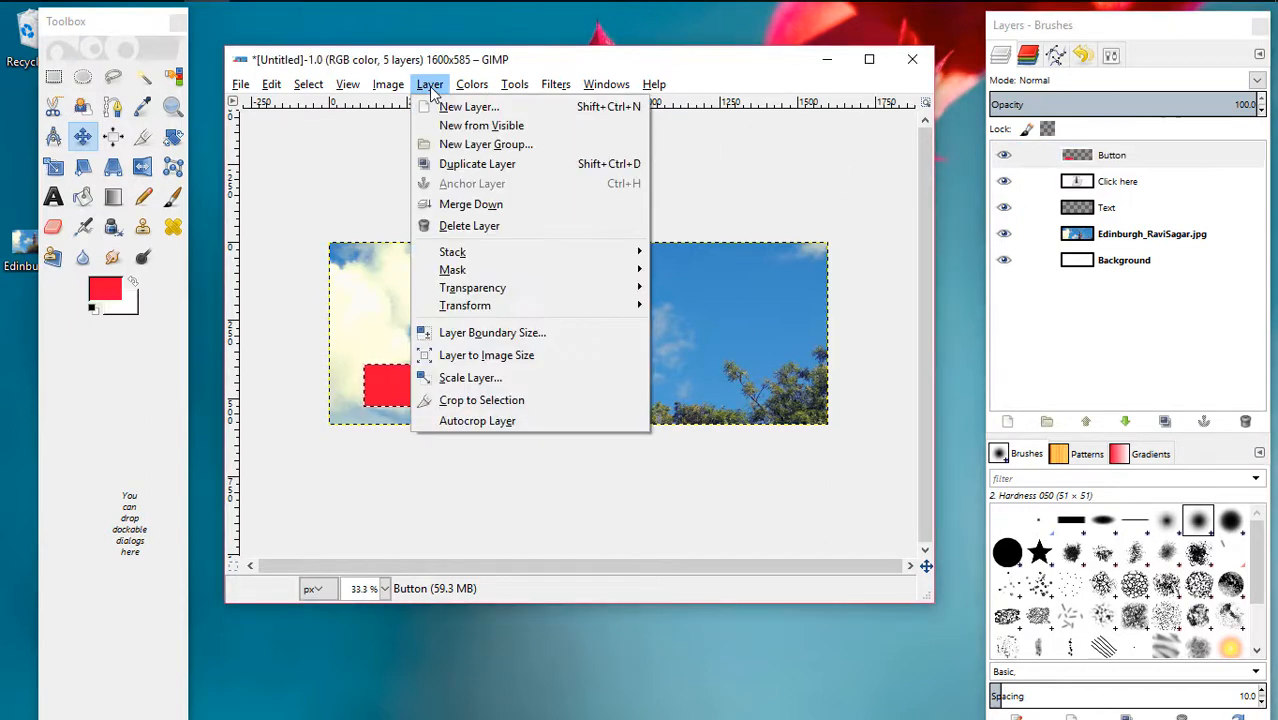
mouse_move(505, 260)
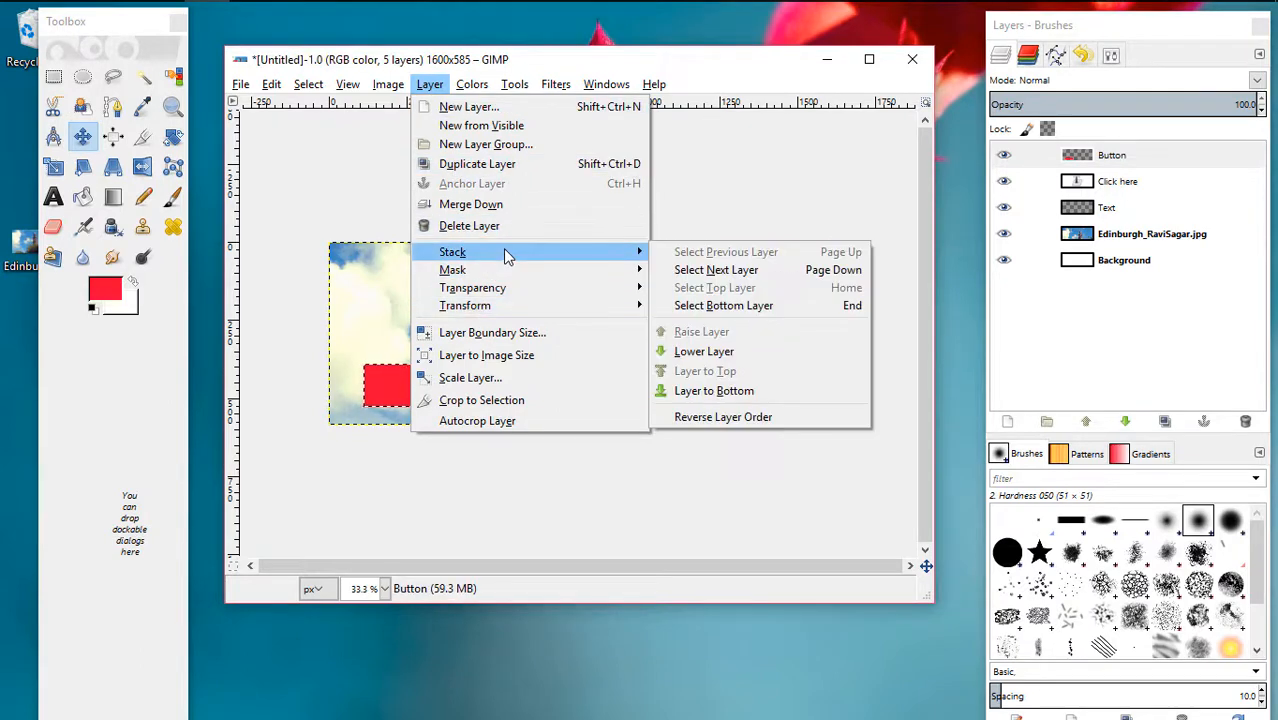
click(722, 353)
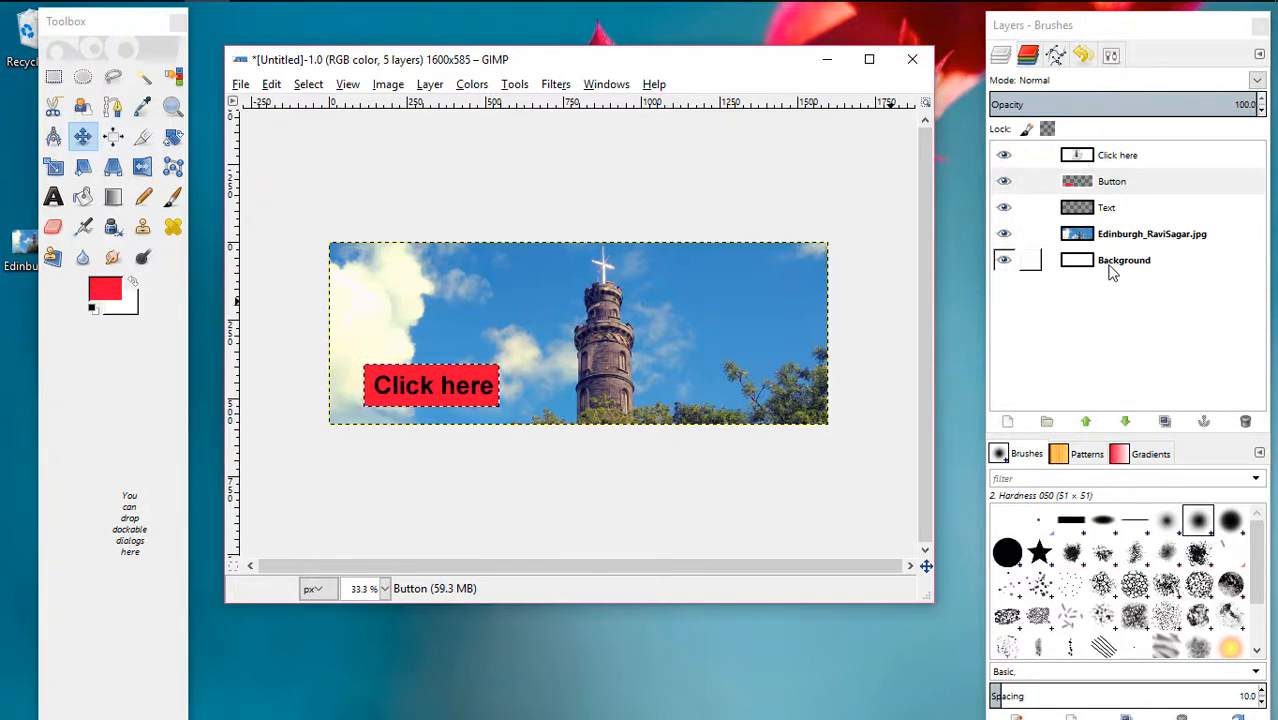
Delete the empty Text layer and make the Background layer active.
click(1116, 209)
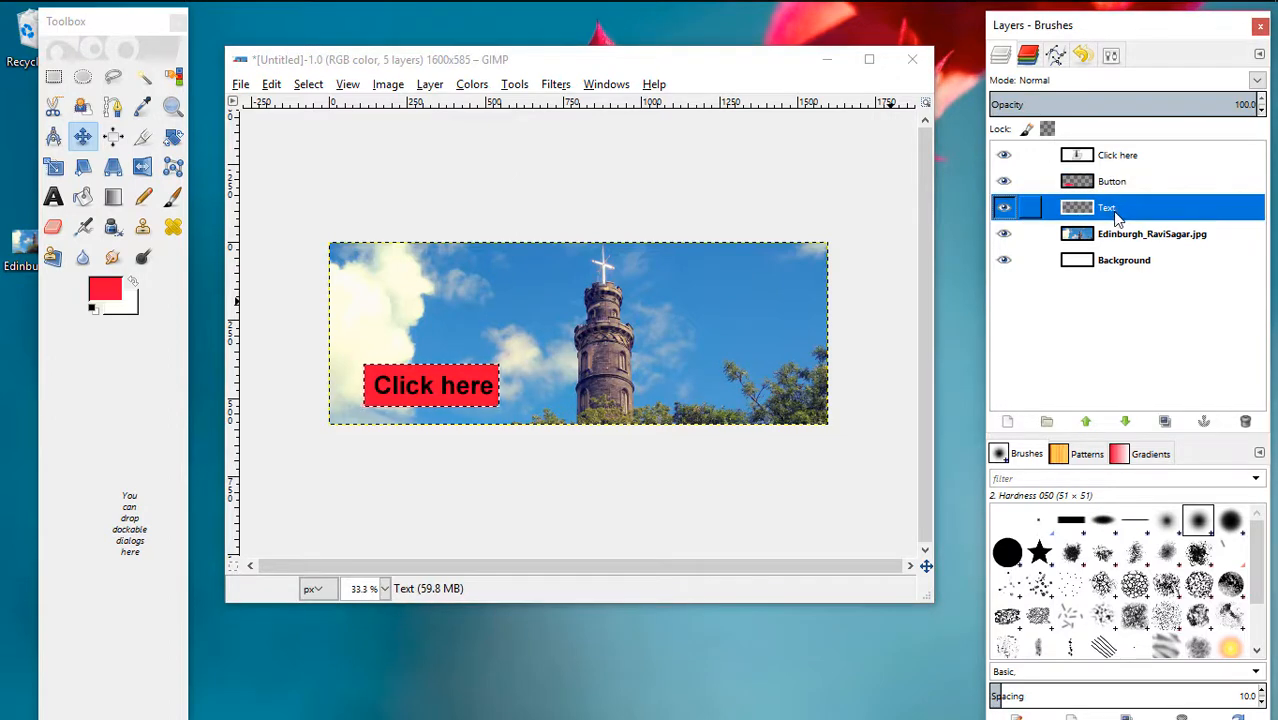
right_click(1115, 205)
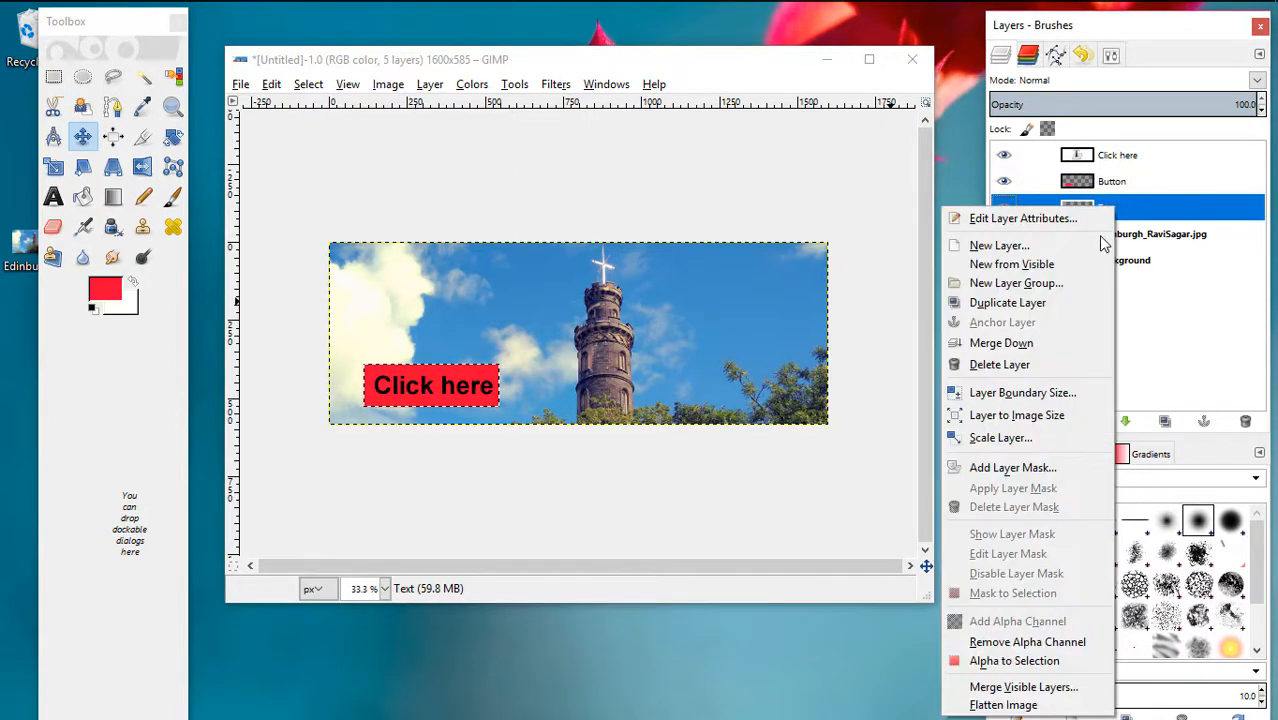
click(1036, 365)
click(1126, 230)
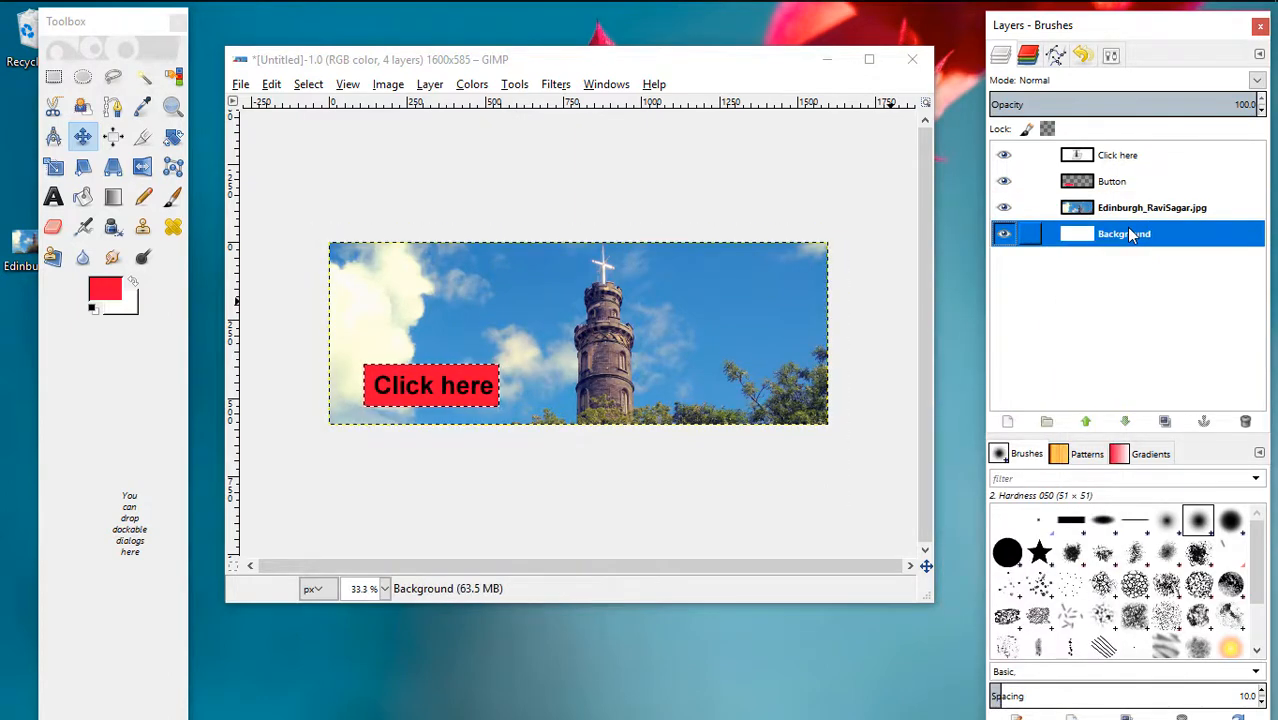
click(556, 60)
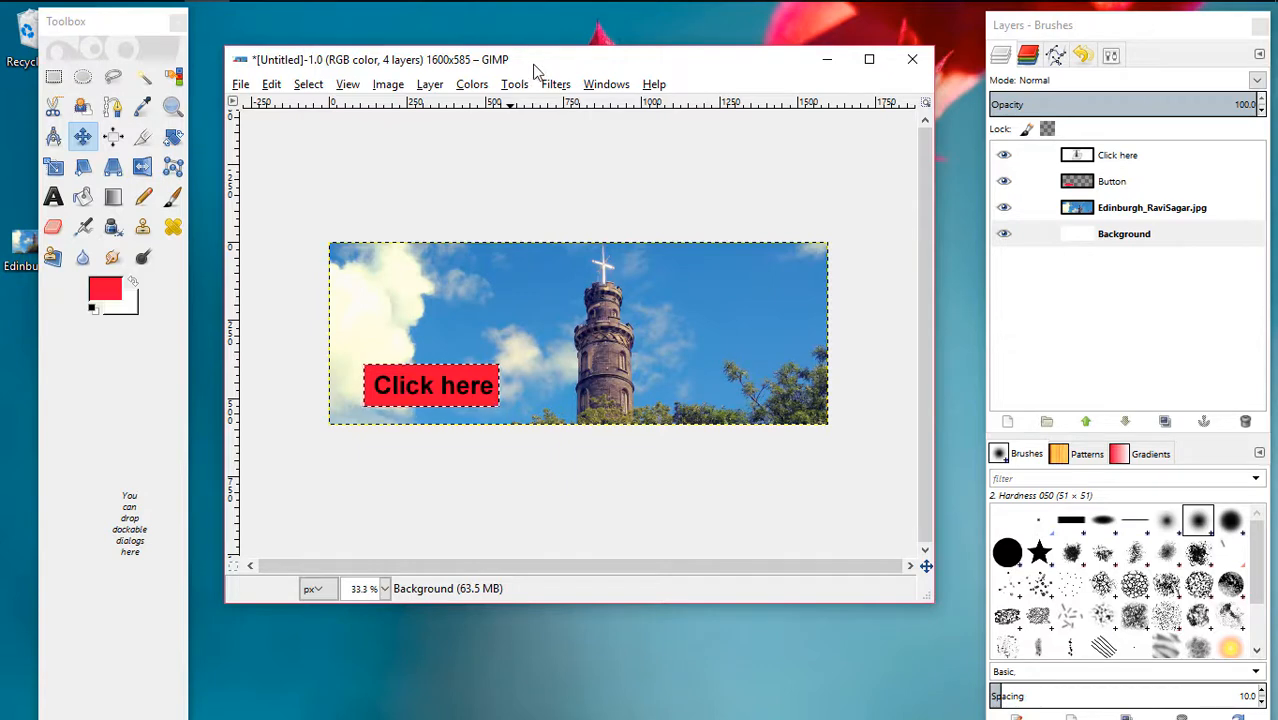
Save the image to the Desktop as Website Banner.xcf.
click(242, 85)
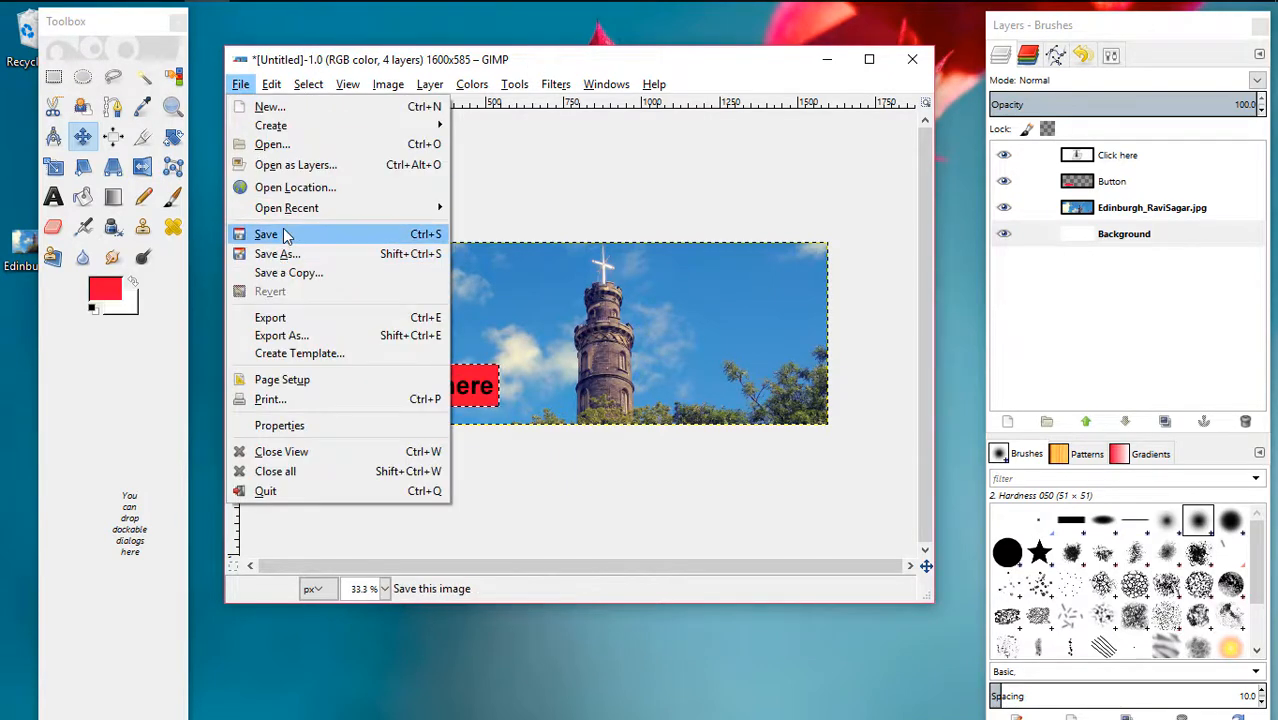
click(286, 234)
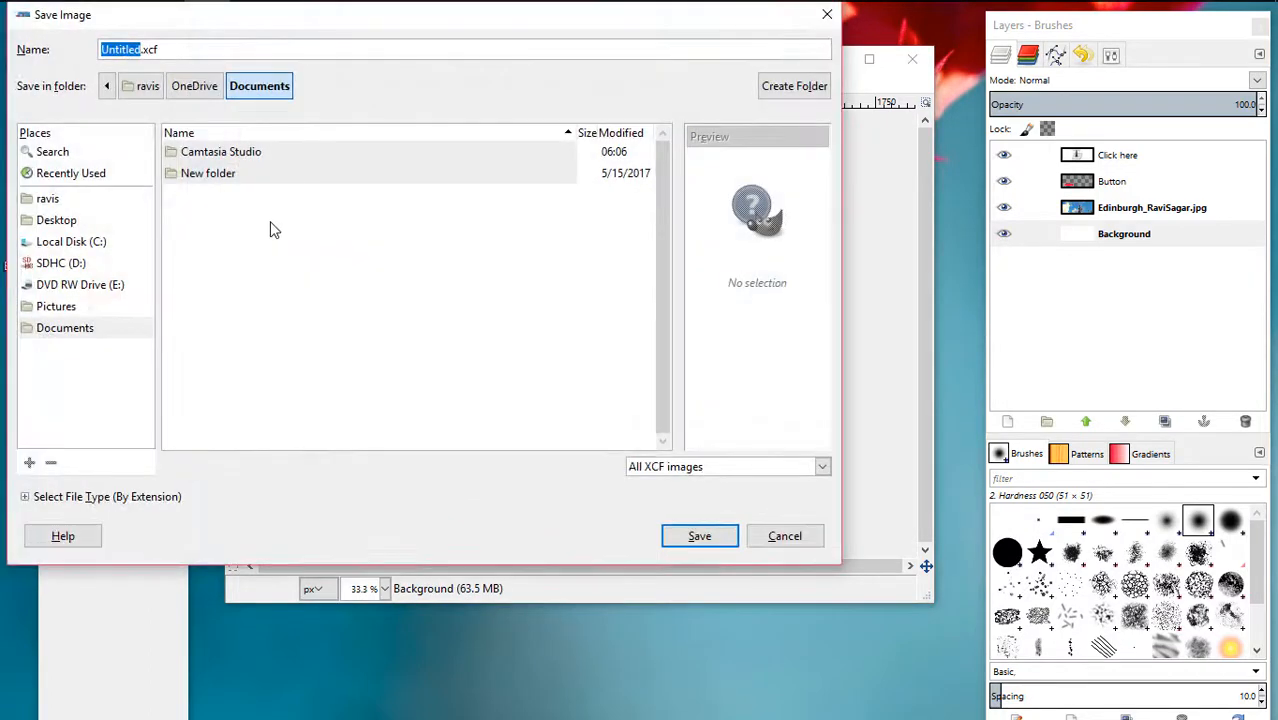
click(52, 221)
double_click(113, 50)
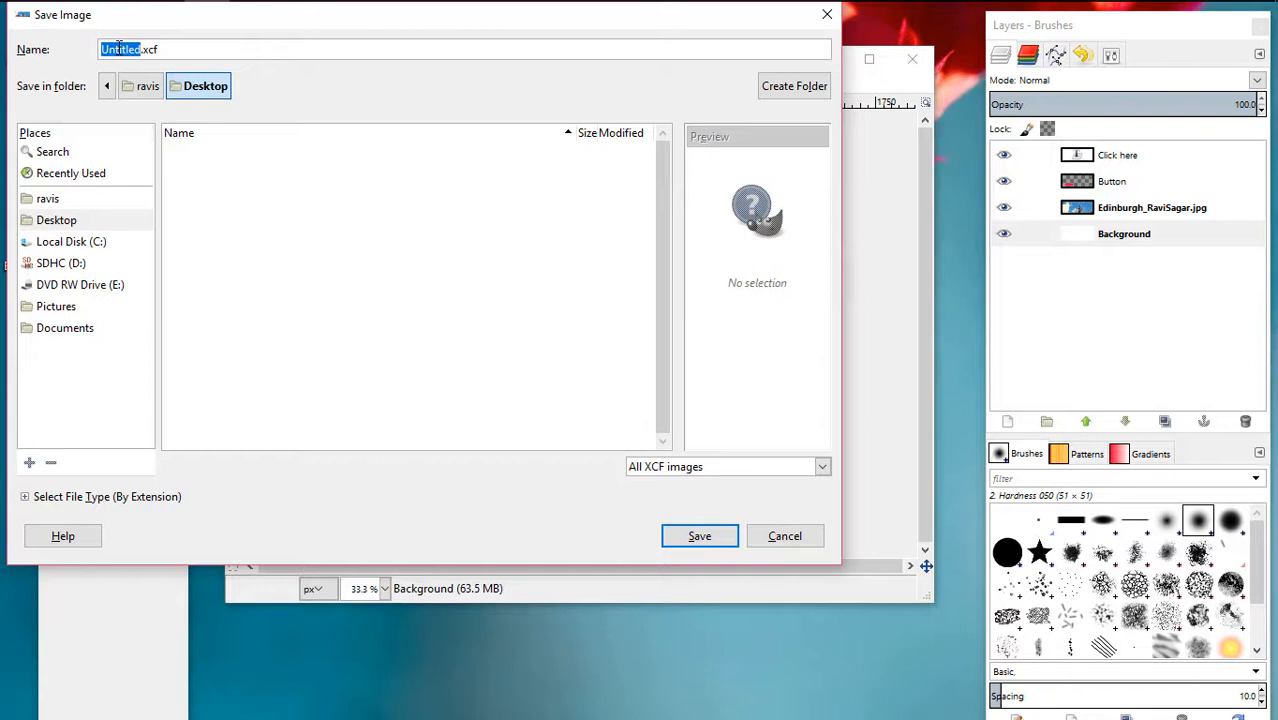
text(Websit)
text(e Ba)
text(nner)
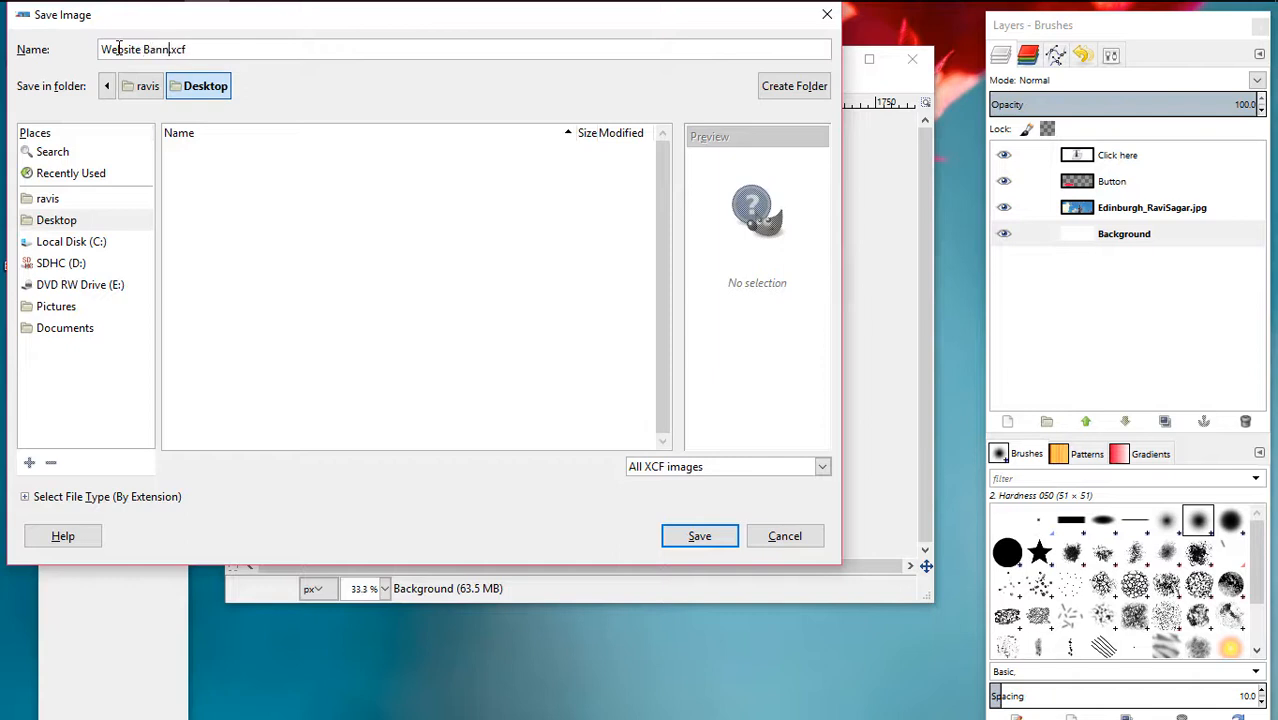
click(693, 536)
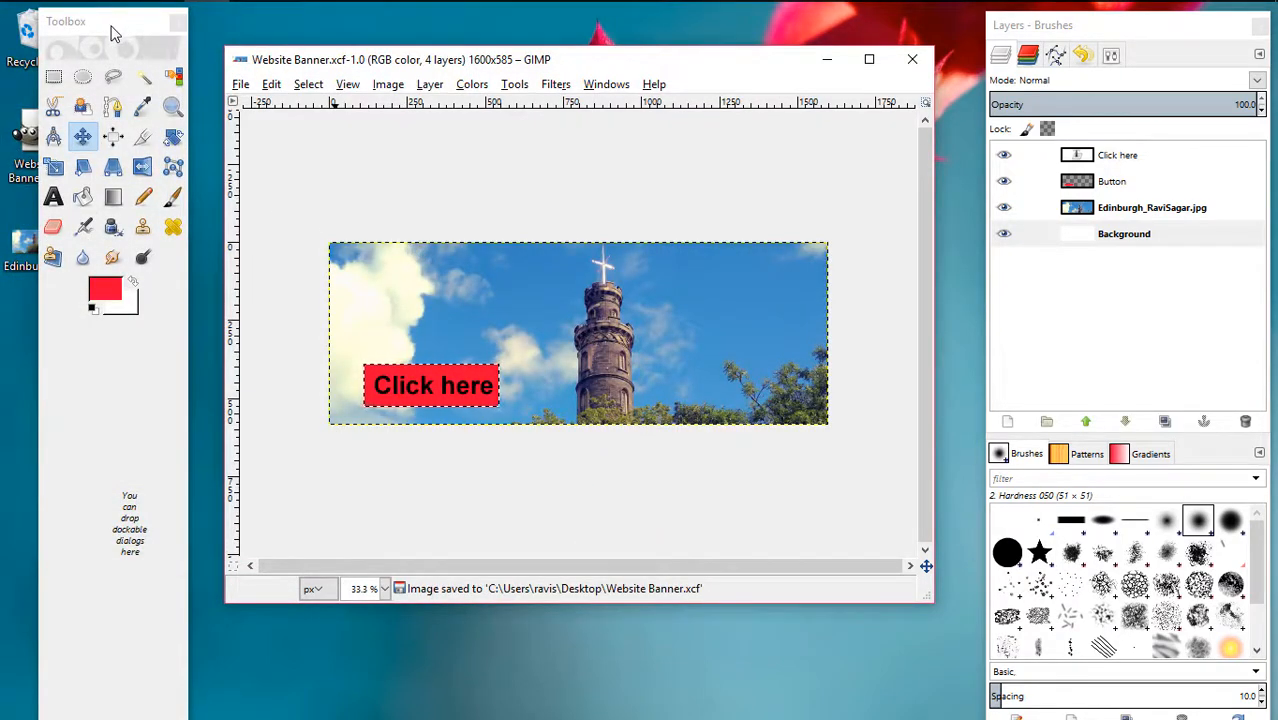
Move the Toolbox aside to check the saved Website Banner.xcf file on the desktop.
drag(112, 30, 164, 21)
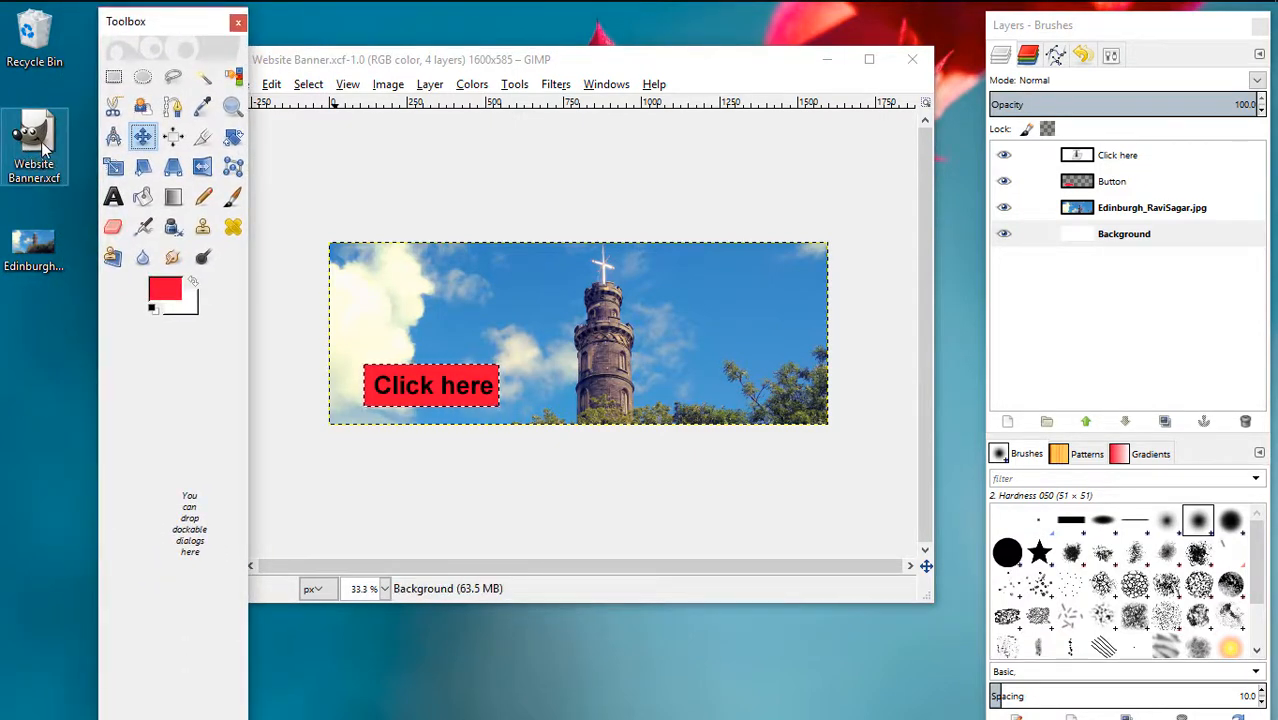
click(360, 58)
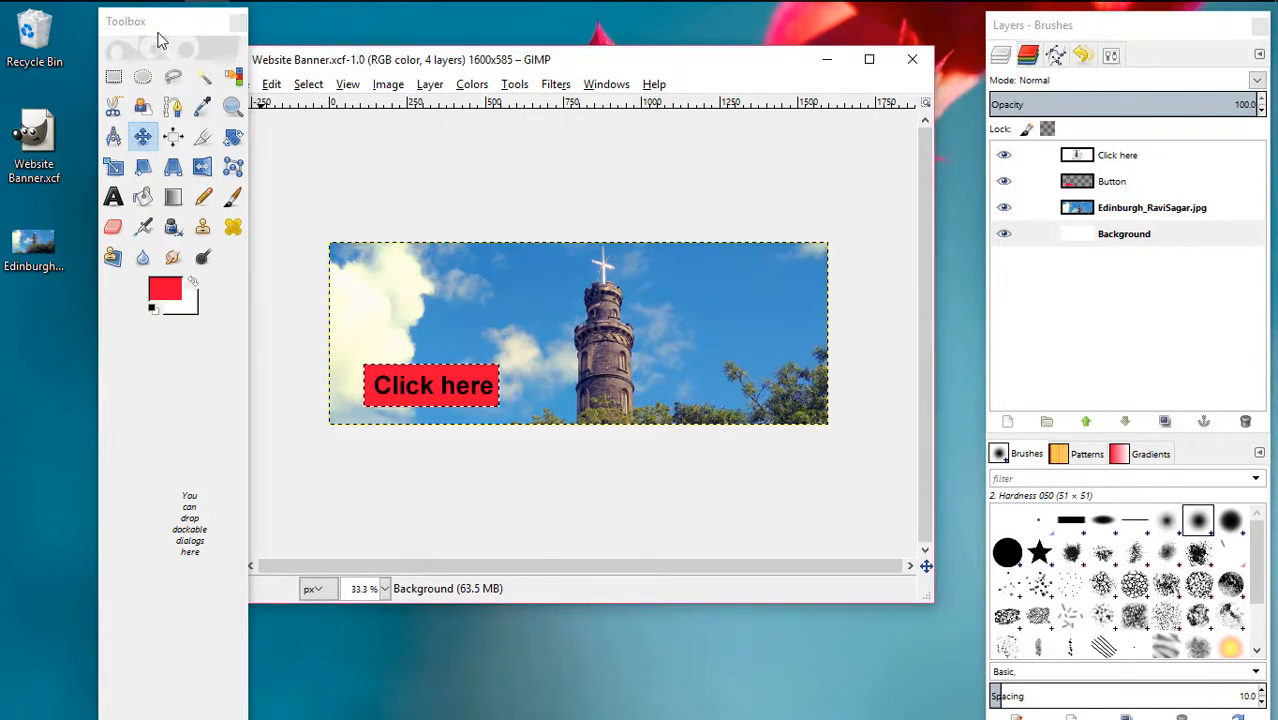
drag(177, 29, 137, 35)
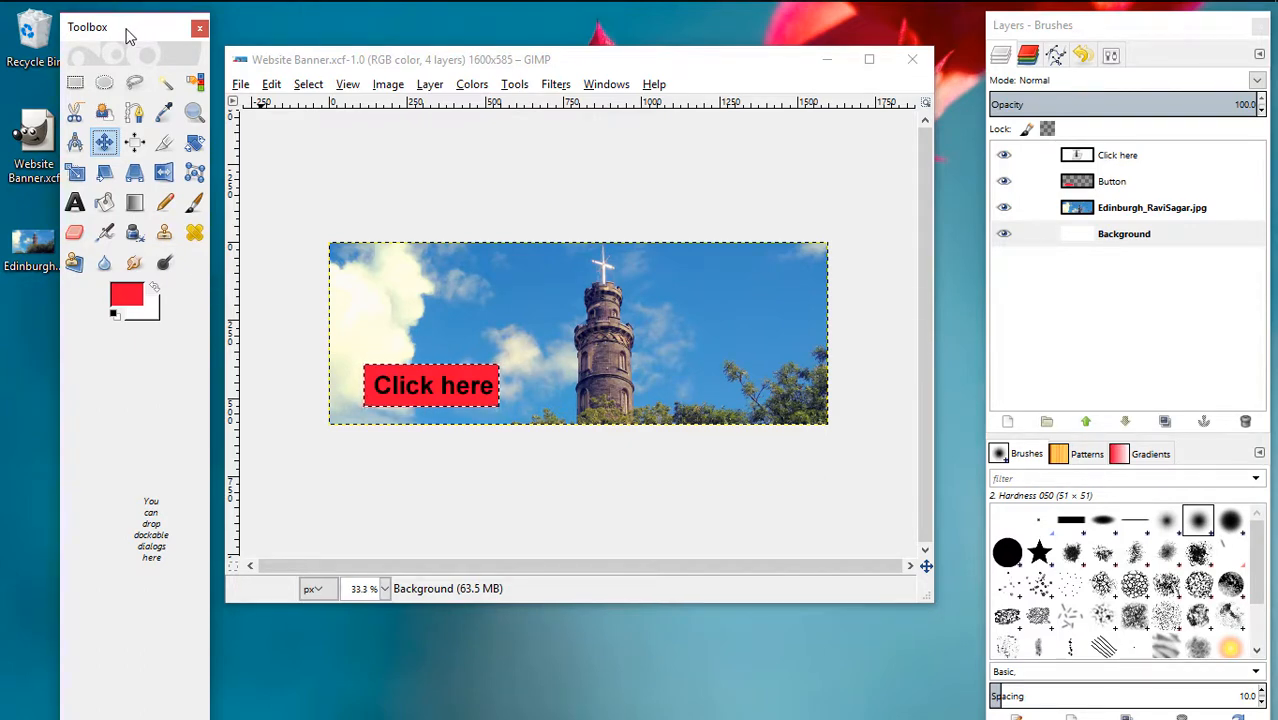
Export the banner to the Desktop as Website Banner.jpg, a JPEG with quality 90.
click(241, 84)
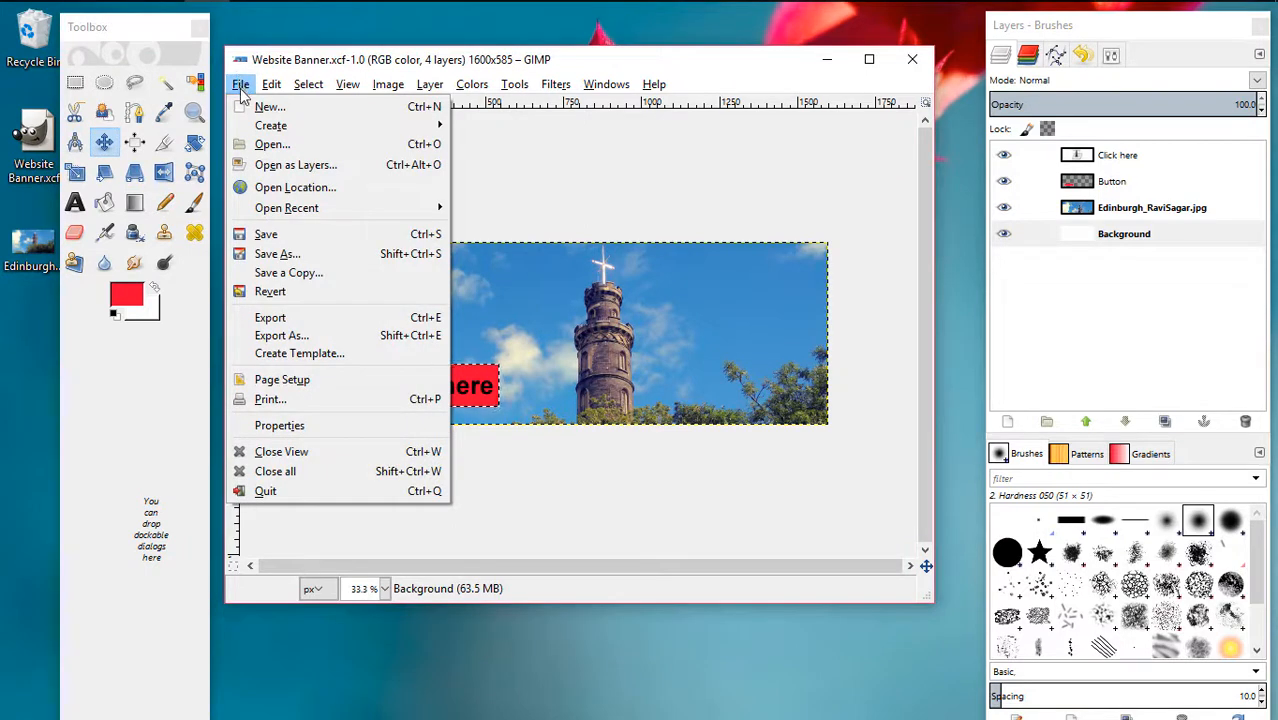
click(282, 318)
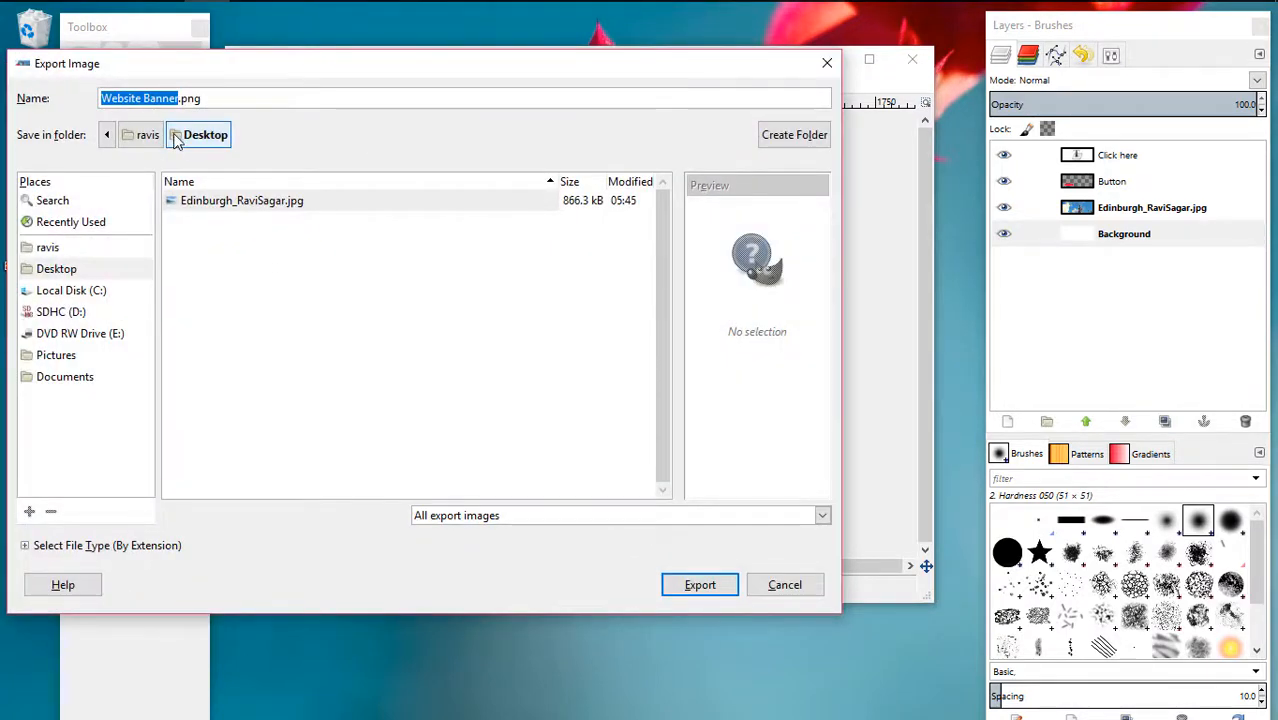
click(242, 101)
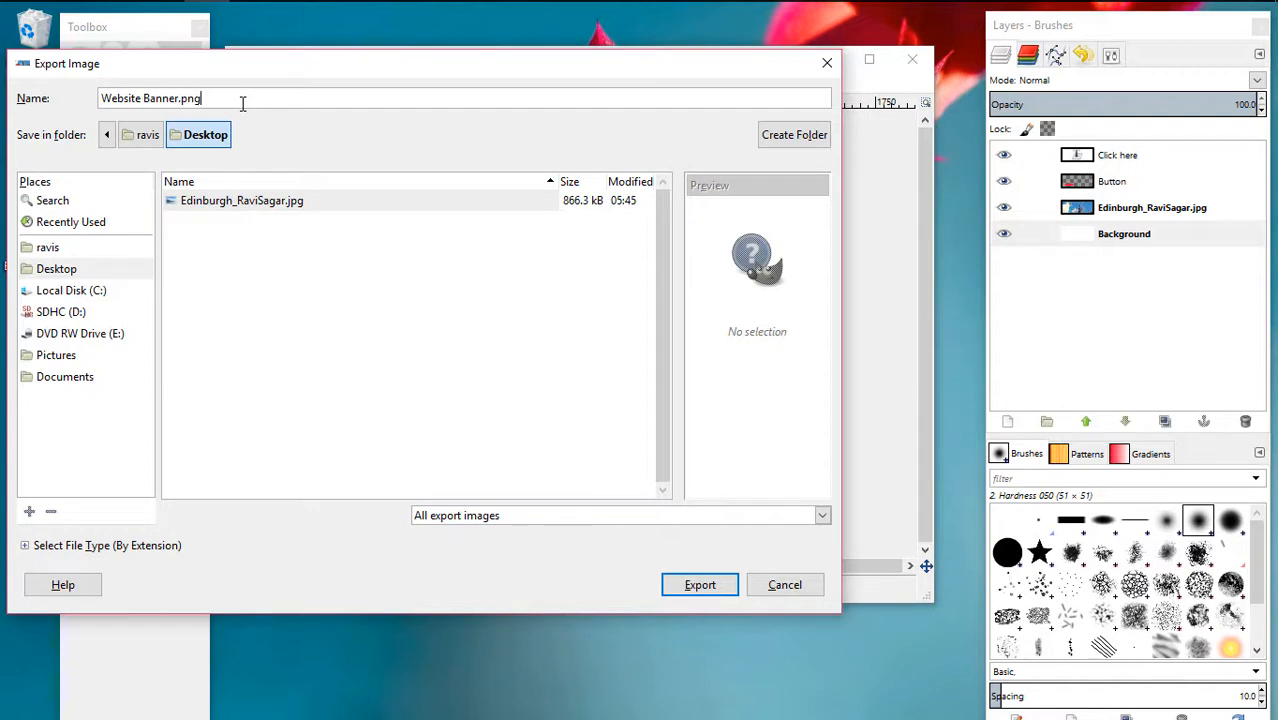
key(BackSpace)
key(BackSpace)
key(BackSpace)
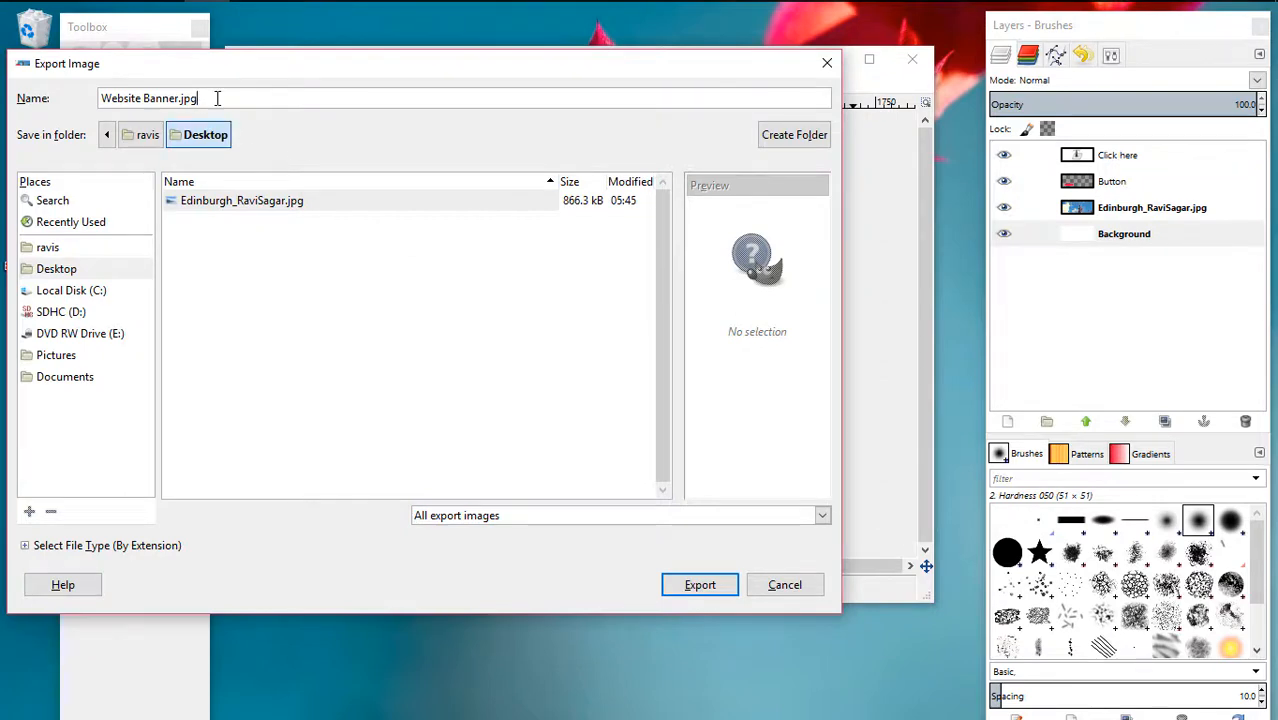
click(707, 587)
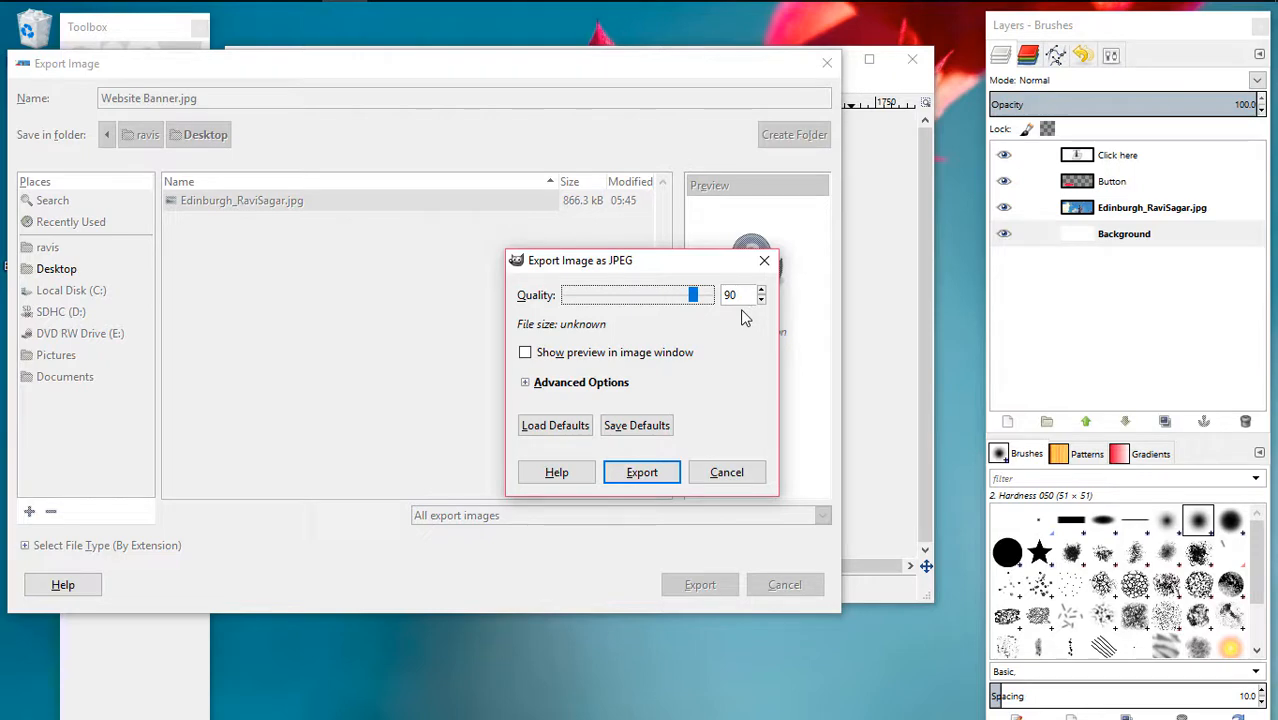
click(646, 476)
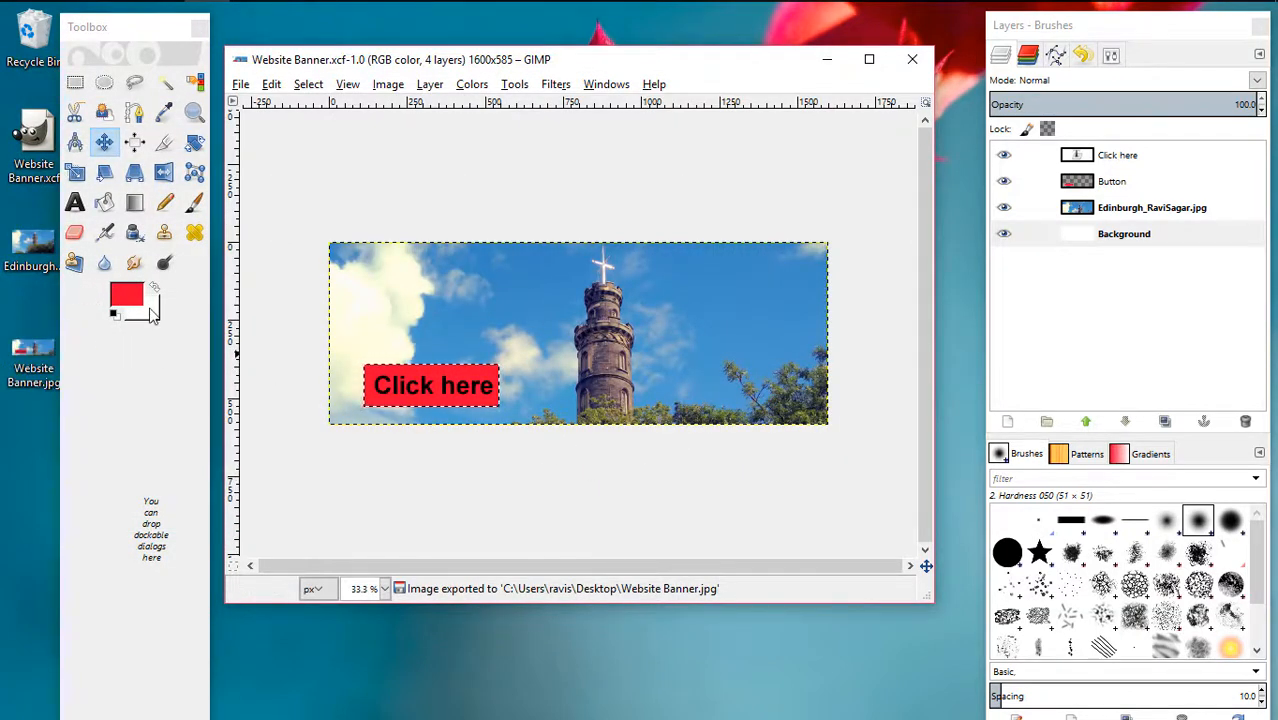
Open the exported Website Banner.jpg from the desktop to check the finished image.
click(30, 356)
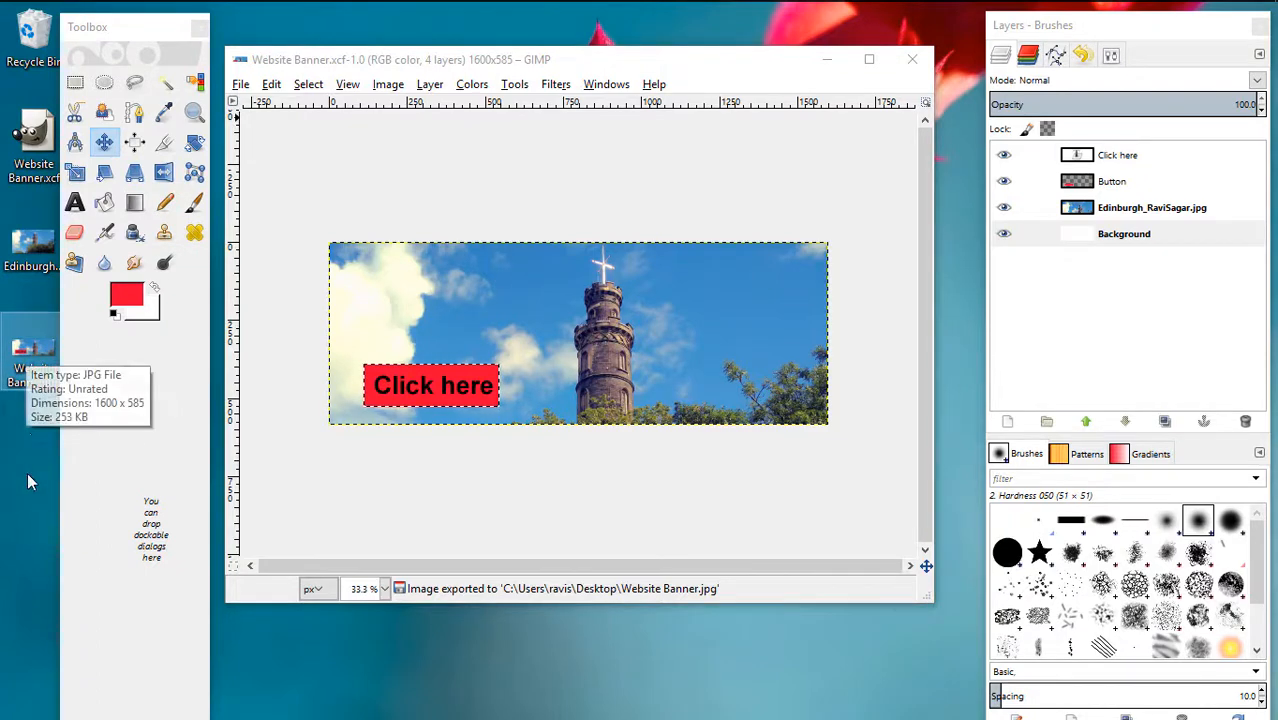
double_click(38, 352)
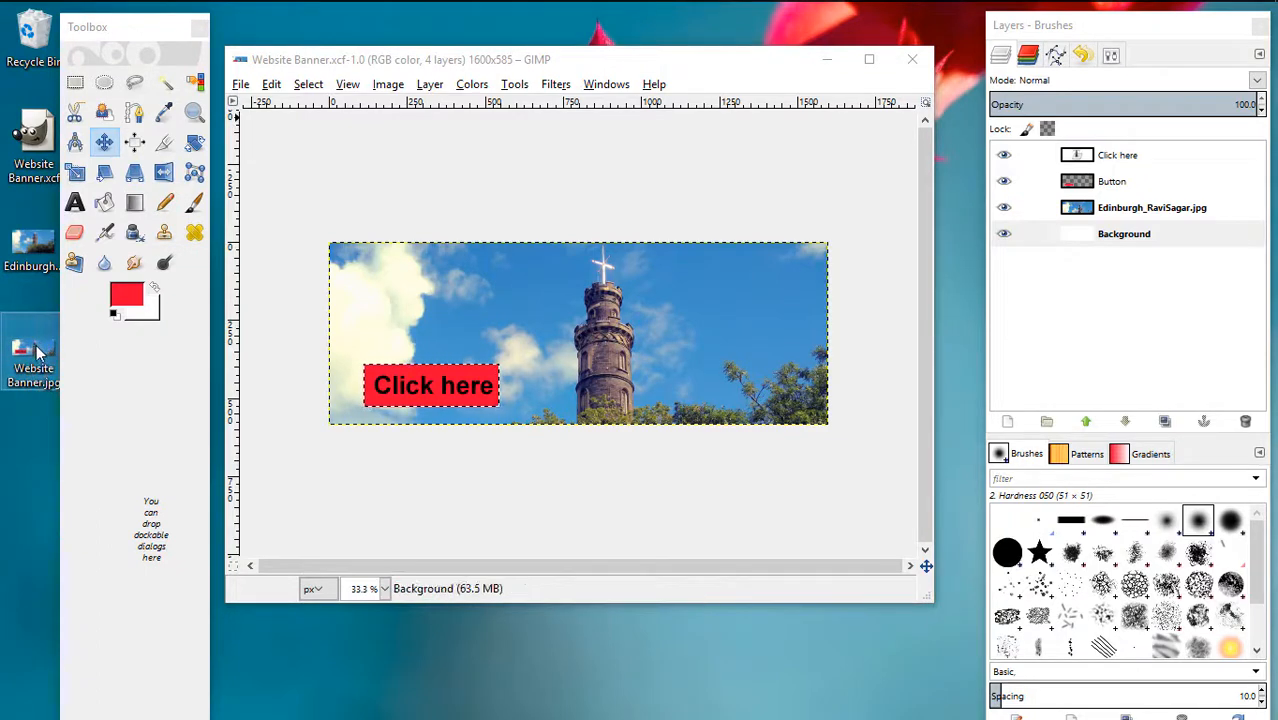